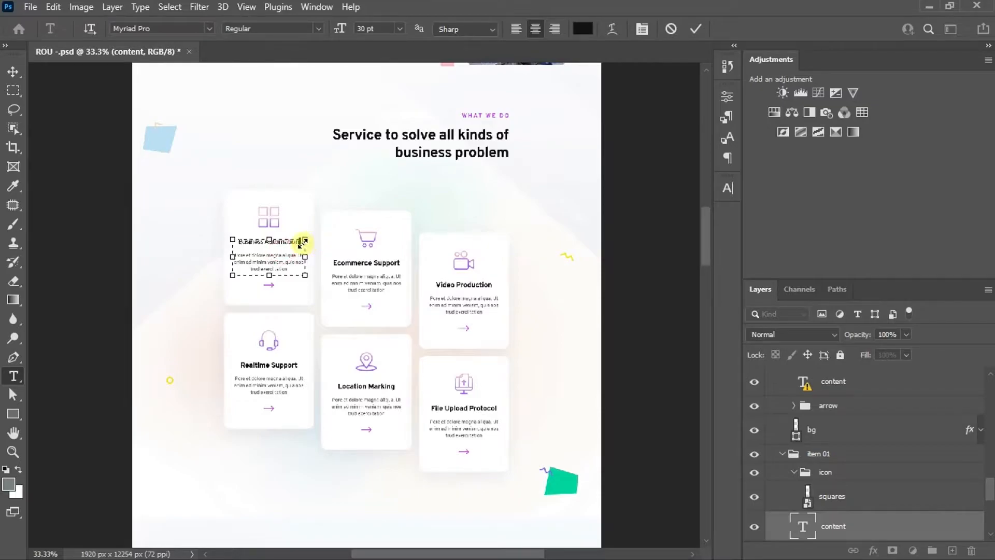
Copy the first service card's title from the Photoshop design and, in Chrome, create a Section template named Business Automation
left_click_drag(299, 241, 224, 234)
key("ctrl+c")
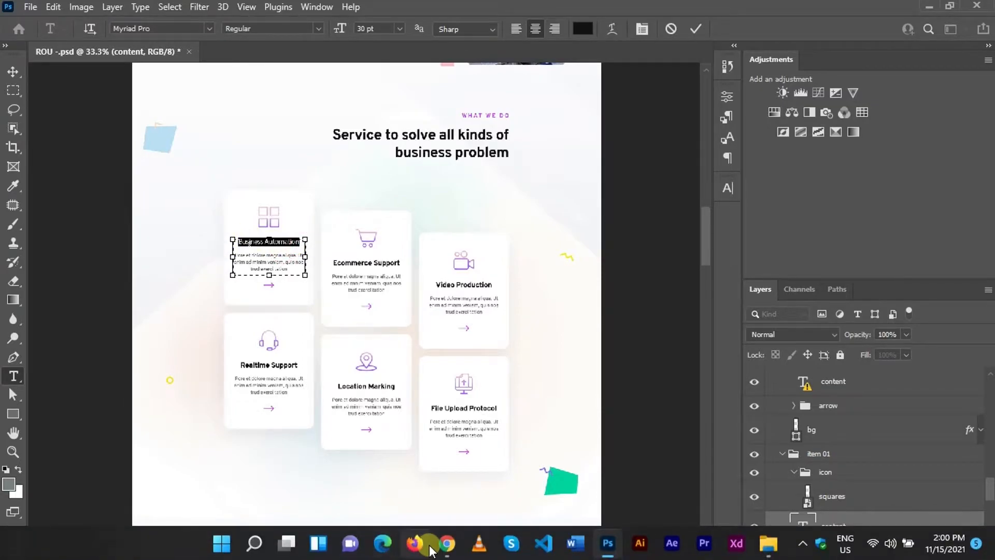
left_click(447, 543)
left_click(576, 395)
key("ctrl+v")
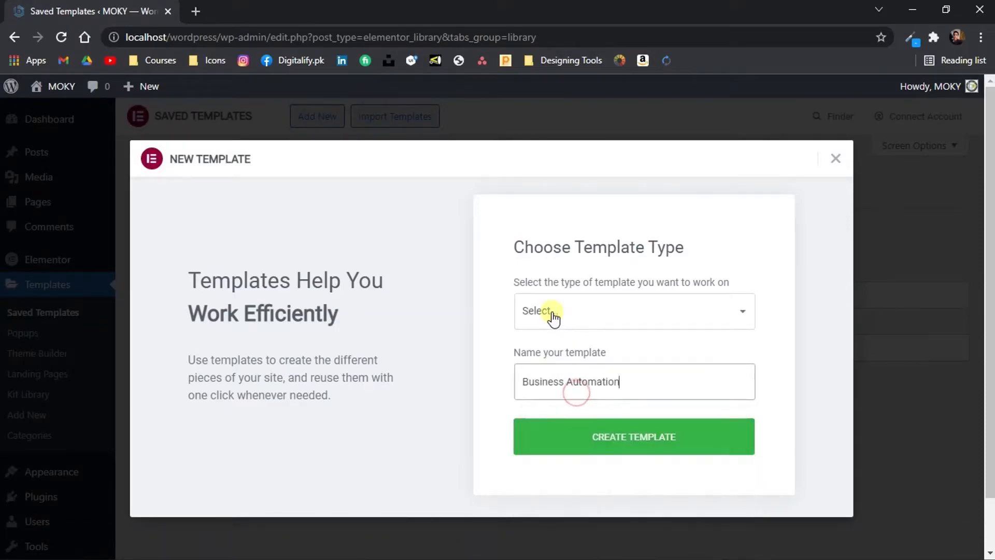
left_click(549, 311)
left_click(552, 362)
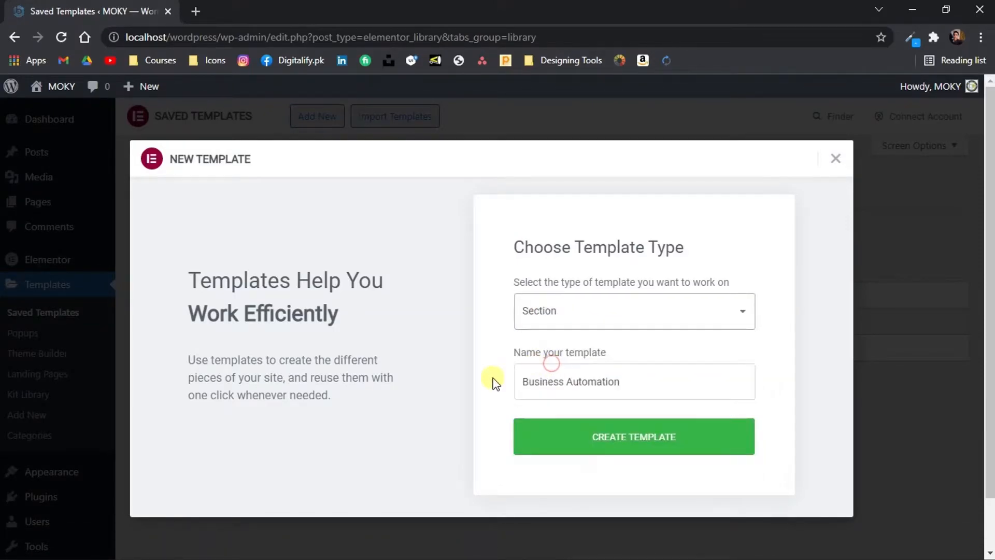
left_click(602, 435)
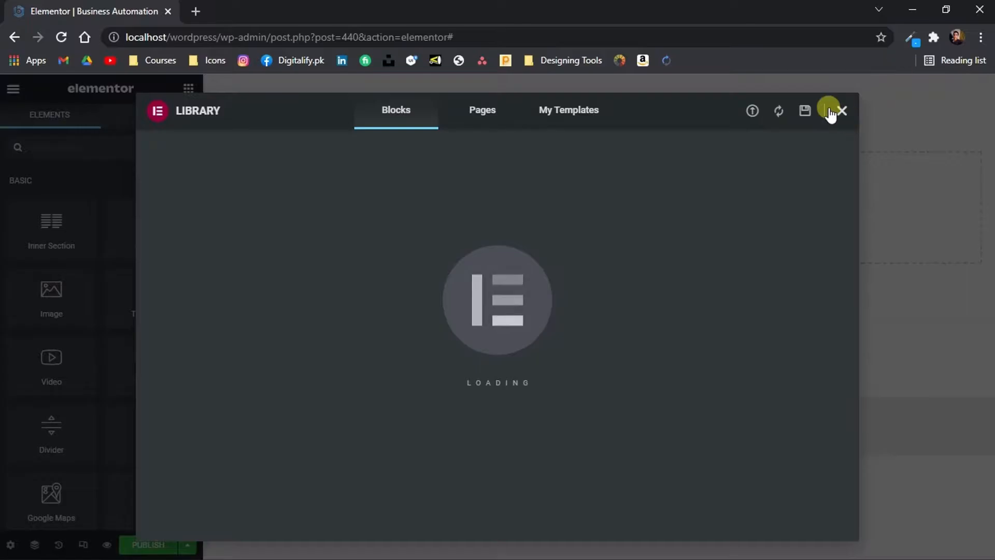
Dismiss the template library and add a single-column section to the blank template
left_click(846, 110)
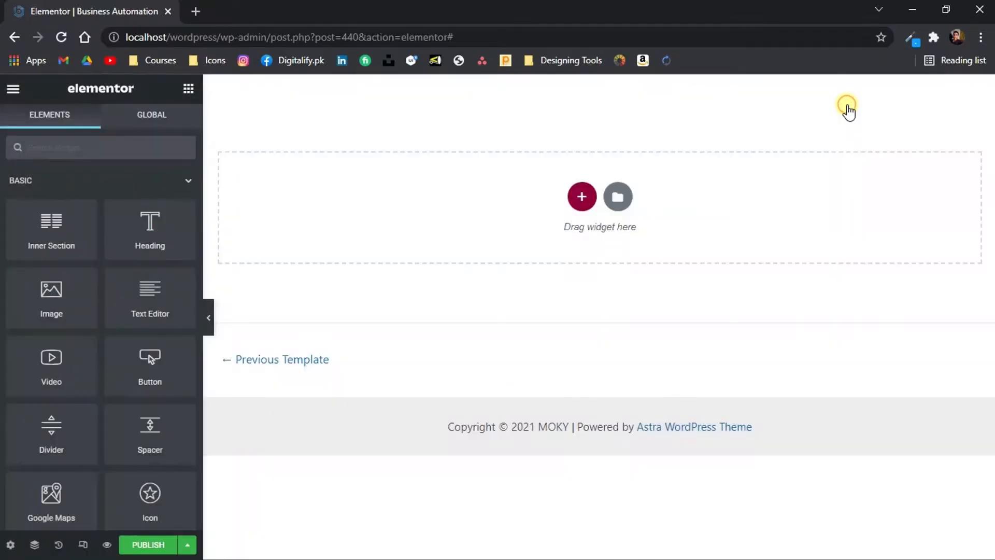
left_click(579, 196)
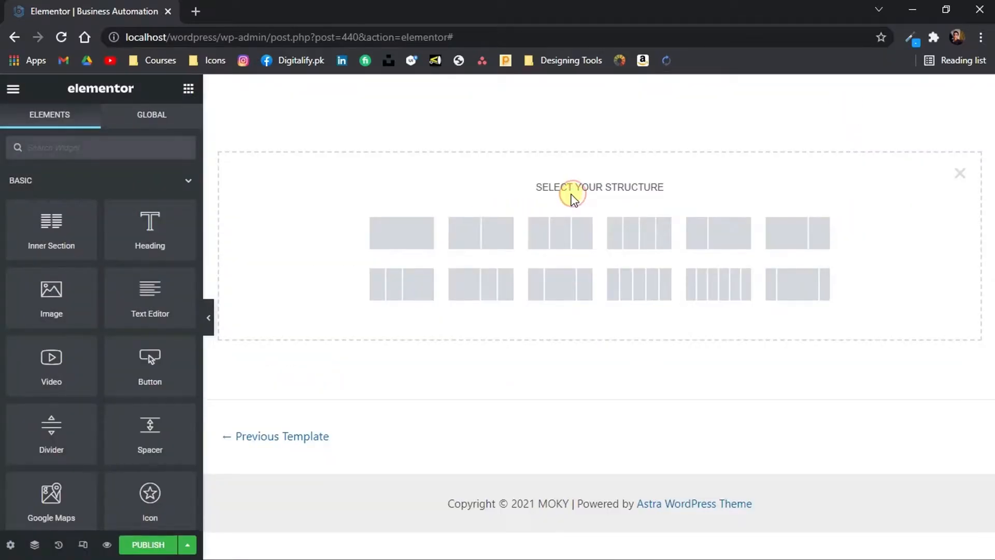
left_click(410, 228)
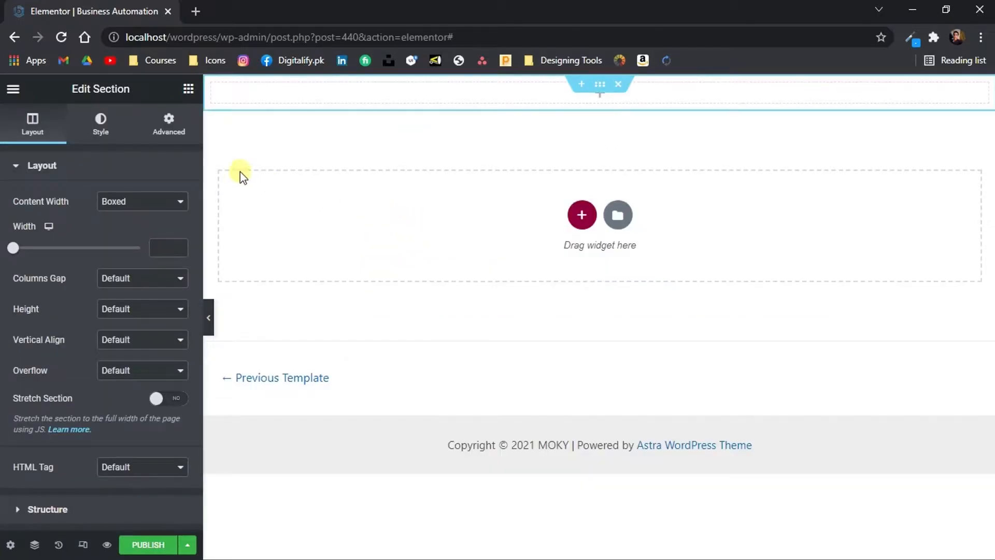
Add an inner section inside the new section and delete one of its two columns
left_click(190, 91)
left_click_drag(57, 216, 301, 92)
right_click(219, 93)
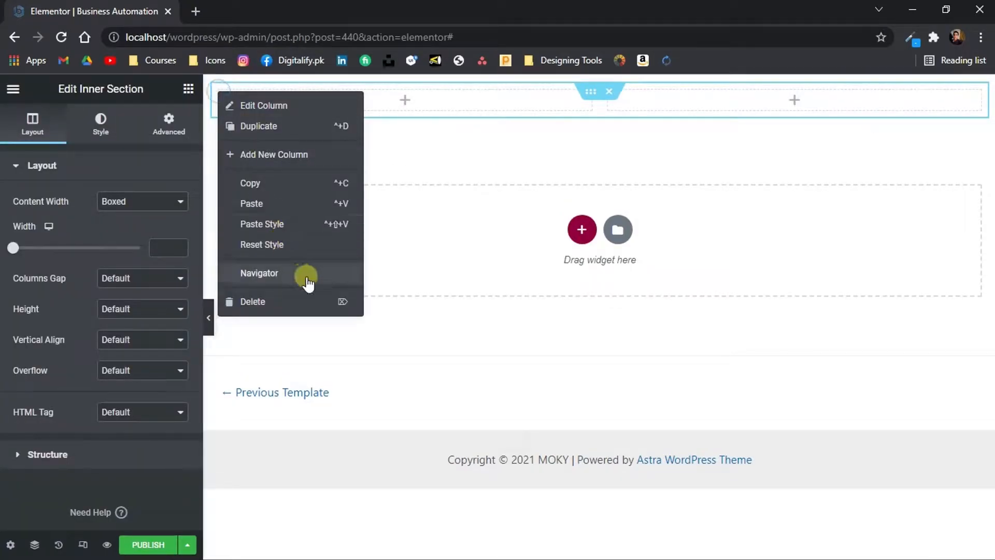
left_click(314, 301)
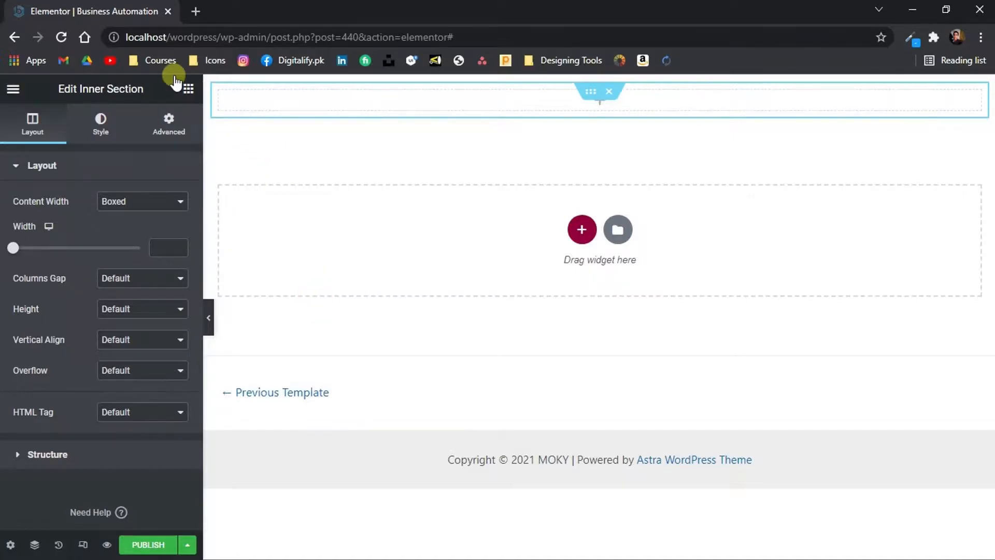
Find the Image Box widget and place it in the inner section's column
left_click(189, 90)
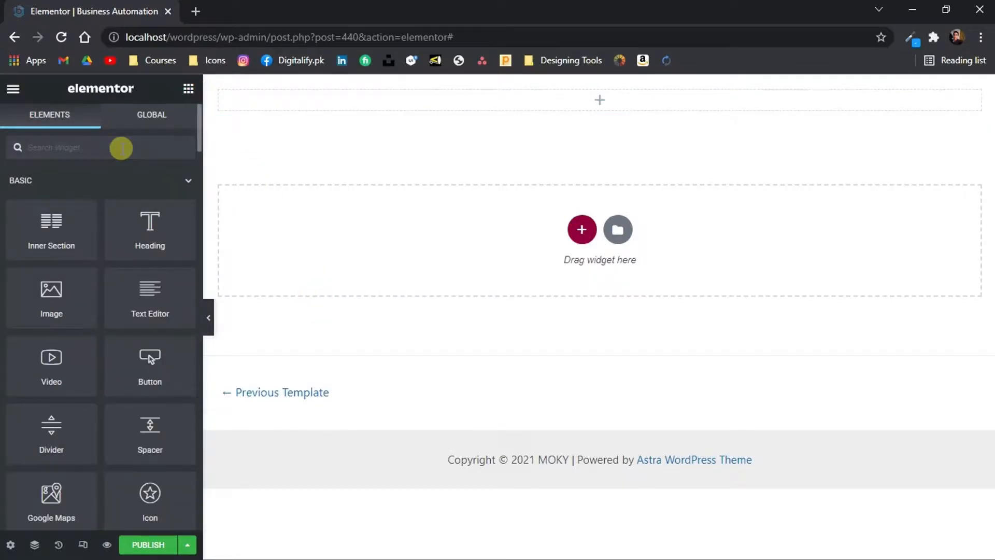
type("image box")
left_click_drag(51, 200, 313, 100)
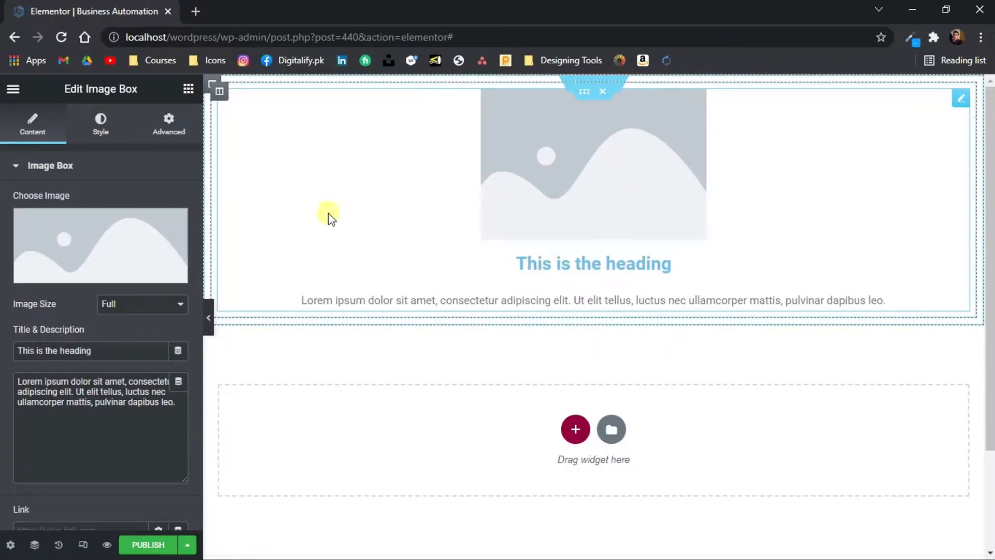
Upload camera.png, cart.png, headphone.png, location.png, sqaure.png and upload.png from the assets folder through the image box's image chooser
left_click(128, 238)
left_click(228, 156)
left_click(537, 332)
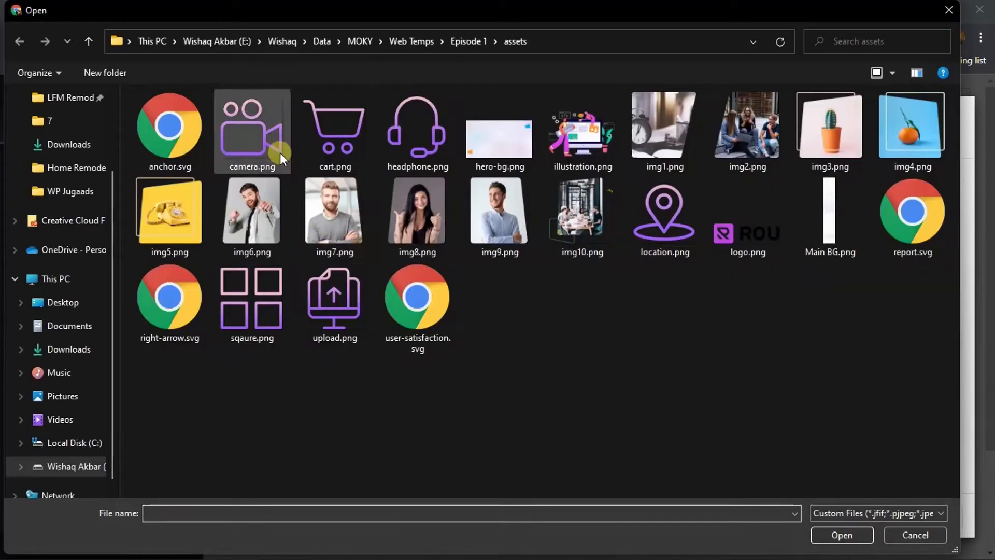
left_click(279, 151)
left_click(462, 125, "shift")
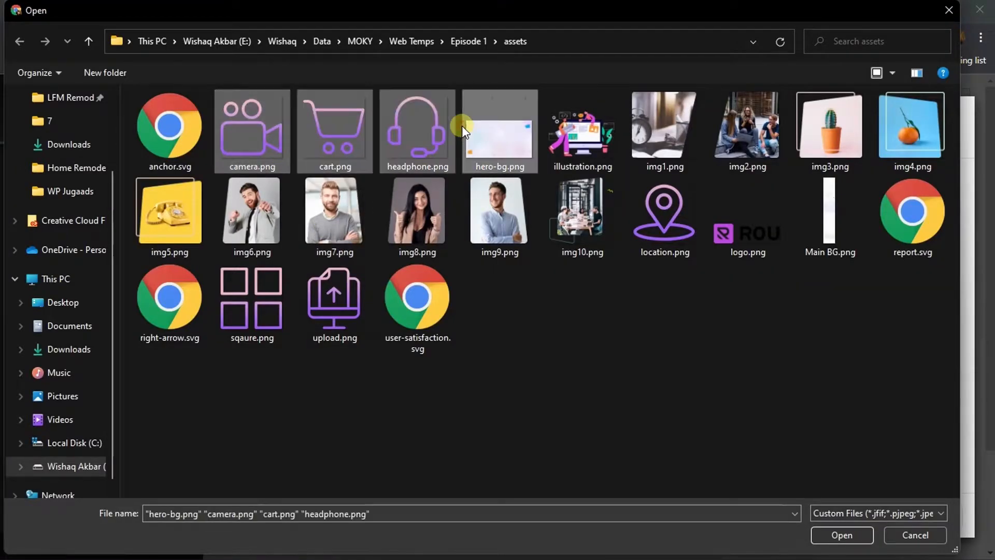
left_click(469, 129, "ctrl")
left_click(673, 257, "ctrl")
left_click_drag(336, 364, 256, 312)
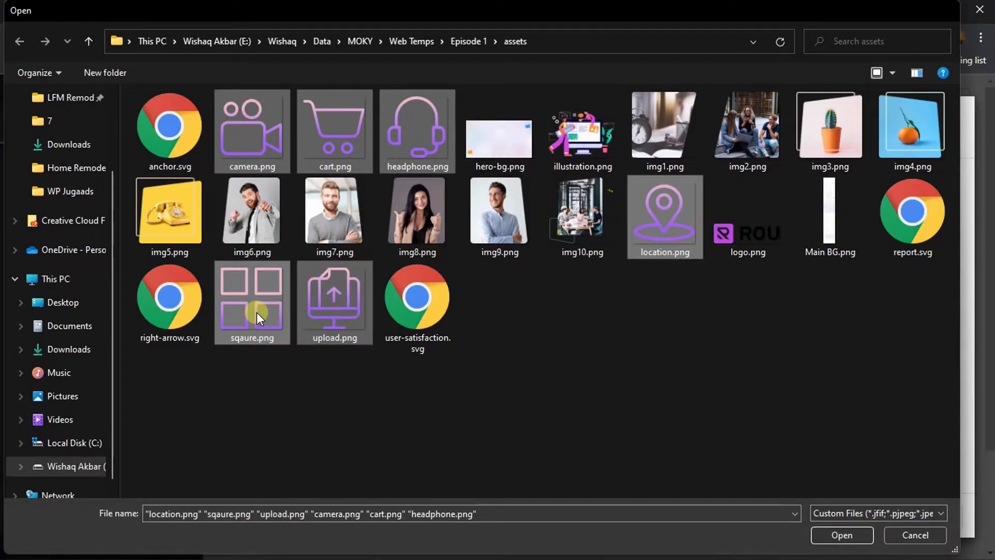
key("Return")
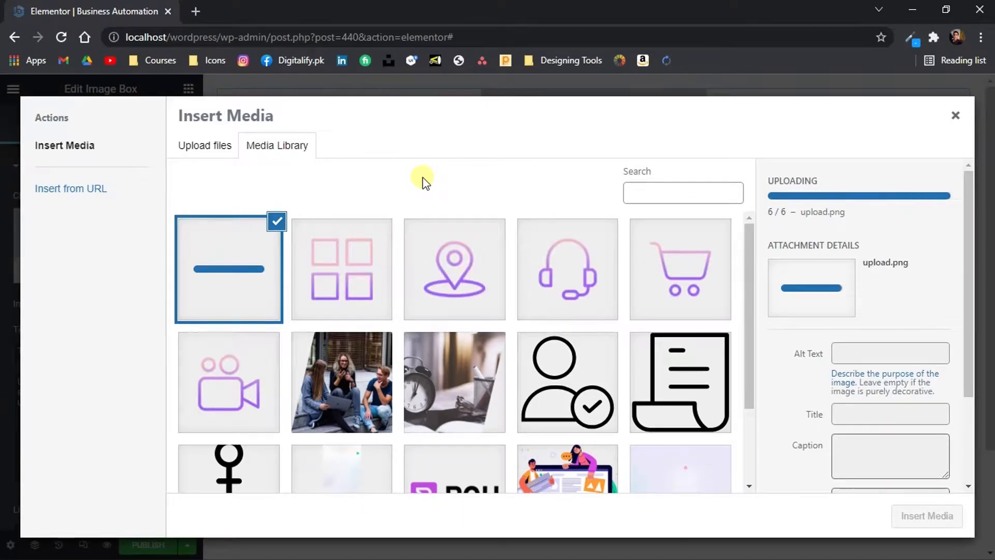
Insert the four-squares icon as the image box's image and change its heading to Business Automation
left_click(327, 306)
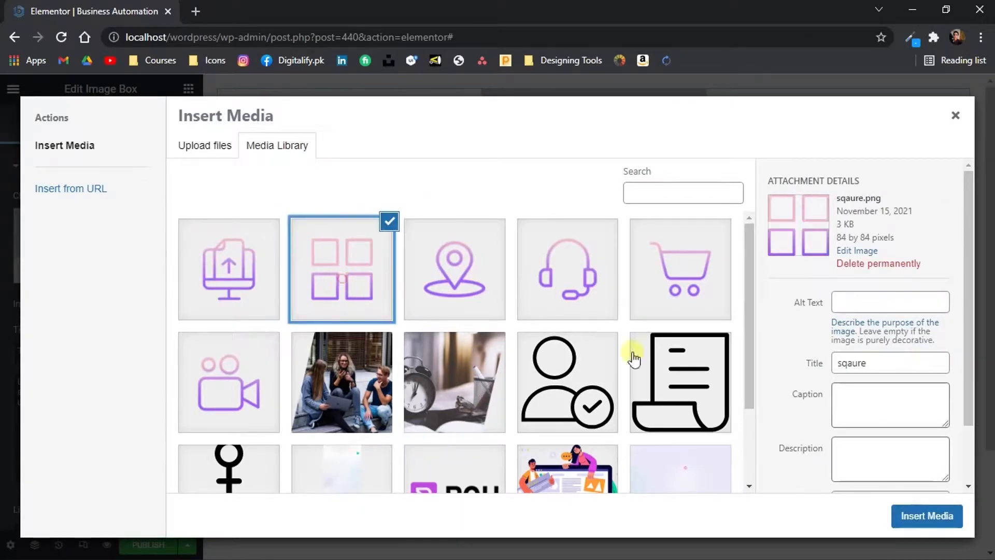
left_click(904, 518)
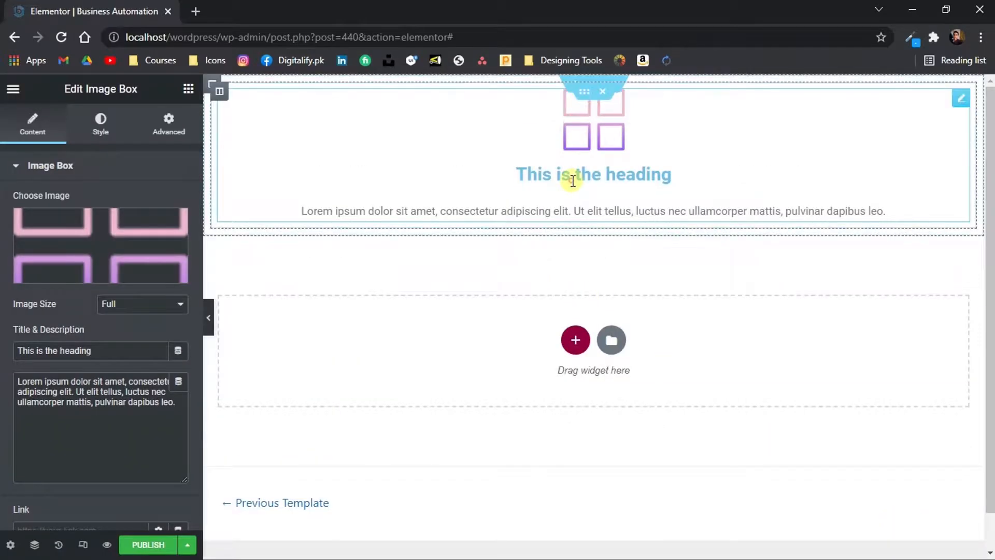
triple_click(626, 173)
key("ctrl+v")
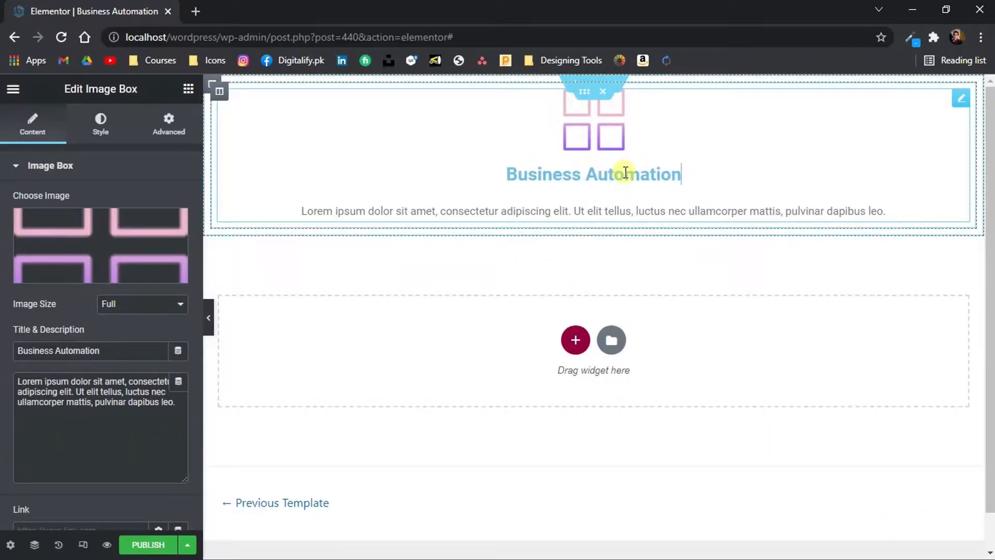
Copy the first card's description from the Photoshop design and replace the image box's description with it in Chrome
left_click(608, 553)
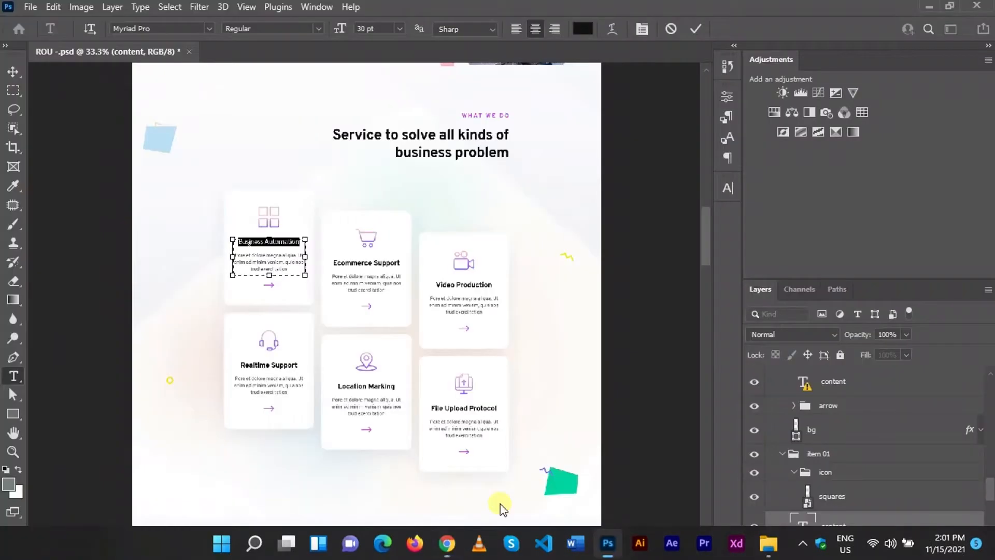
triple_click(254, 262)
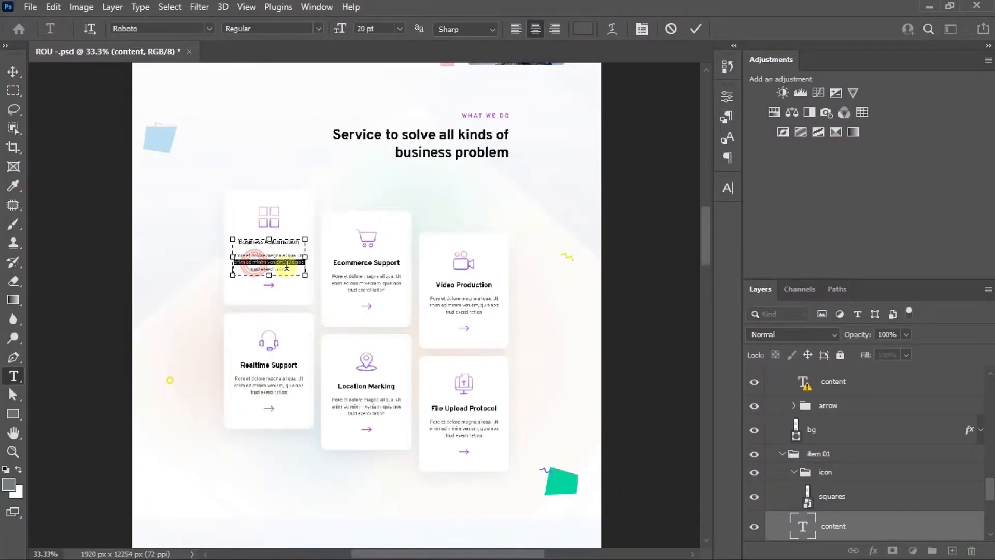
left_click_drag(293, 271, 241, 253)
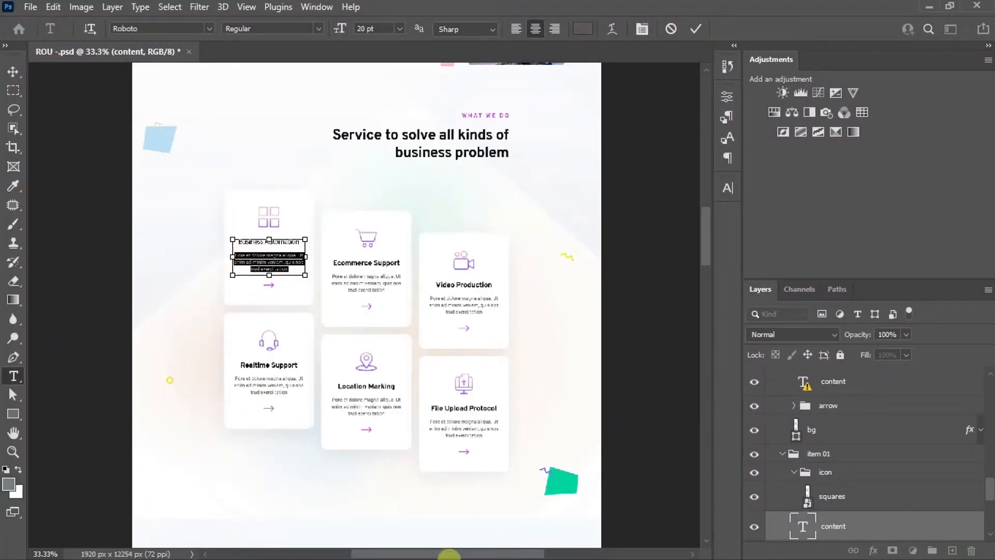
left_click(444, 544)
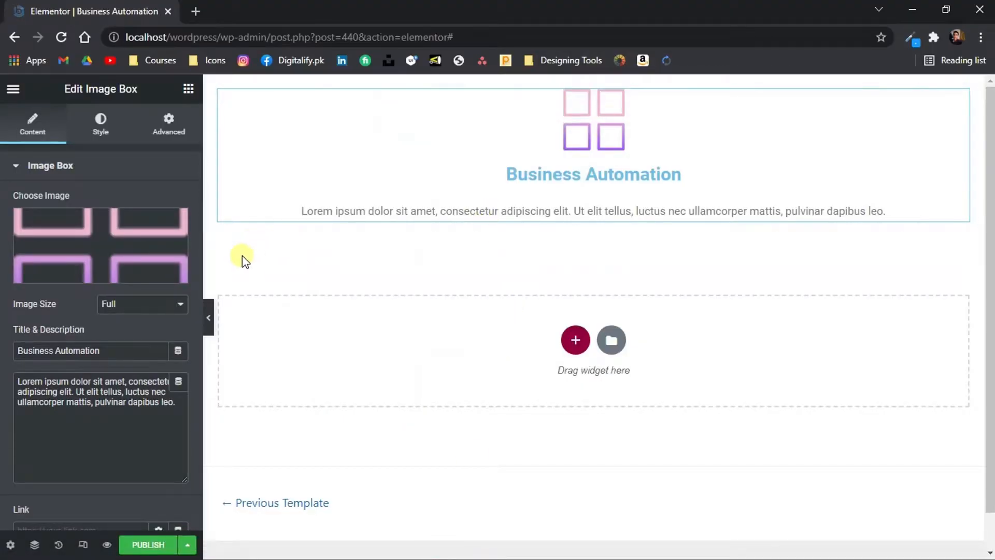
left_click(125, 421)
key("ctrl+a")
type("Pore et dolore magna aliqua. Ut enim ad minim veniam, quis nos trud exerci tation")
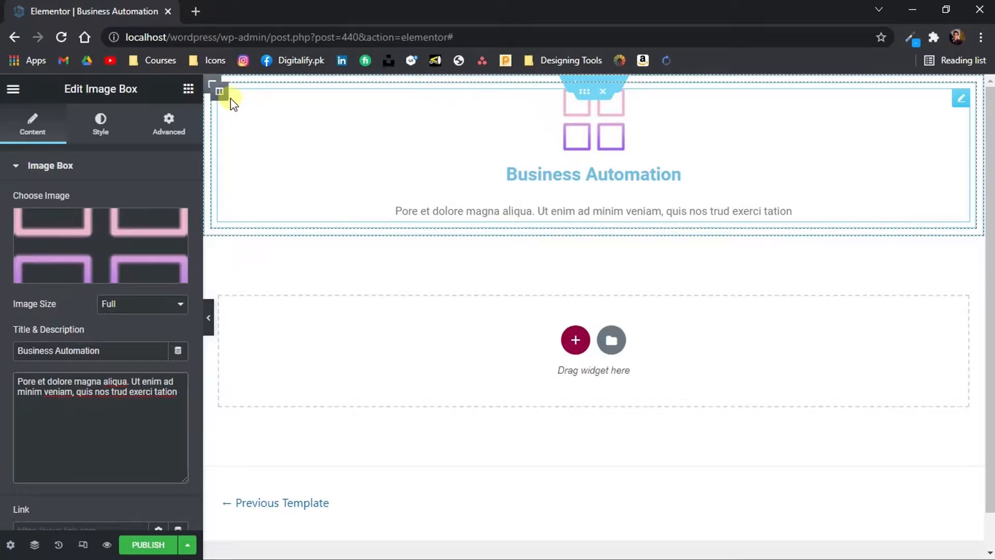
Find the Icon widget and place it directly below the image box
left_click(186, 89)
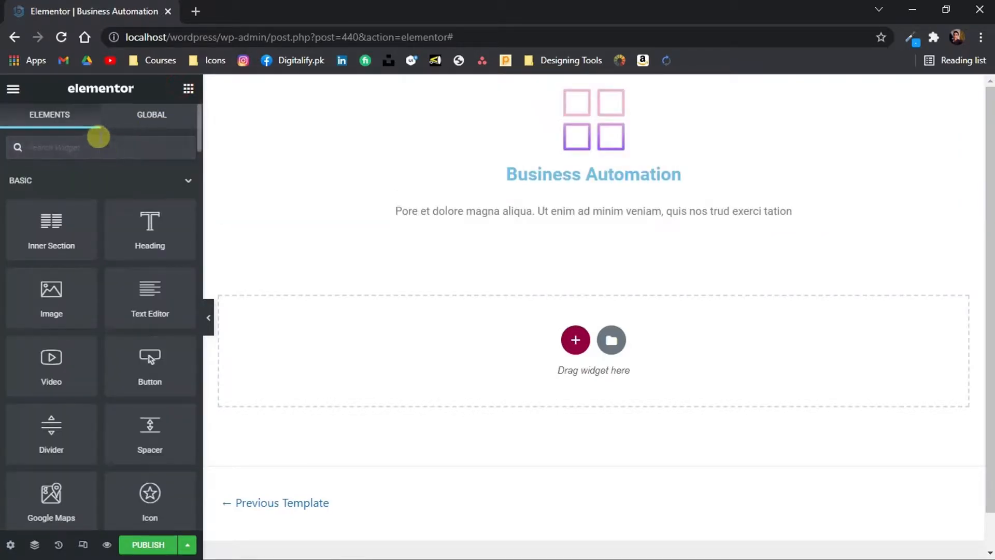
type("icon")
left_click_drag(54, 196, 438, 219)
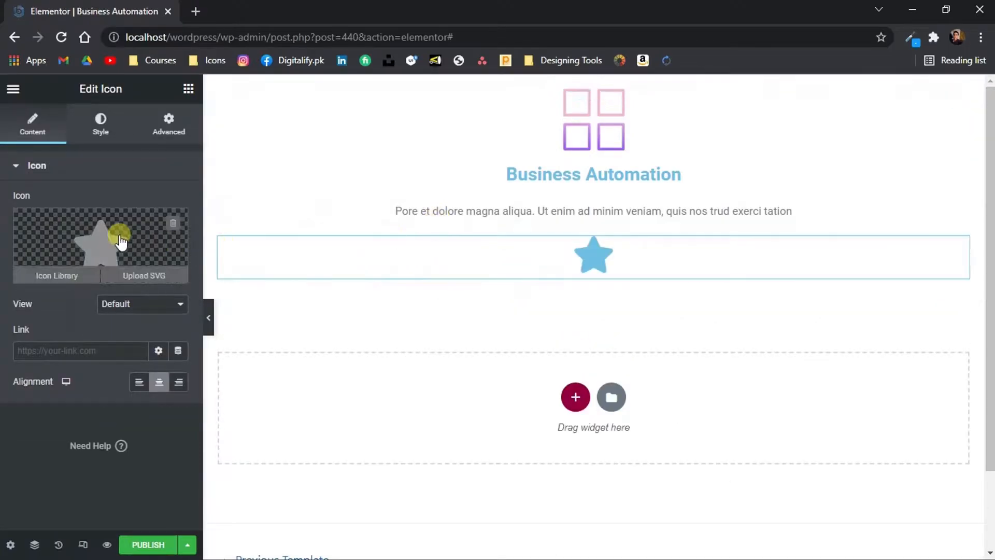
Upload right-arrow.svg from the assets folder and insert it as the Icon widget's graphic
left_click(130, 276)
left_click(63, 148)
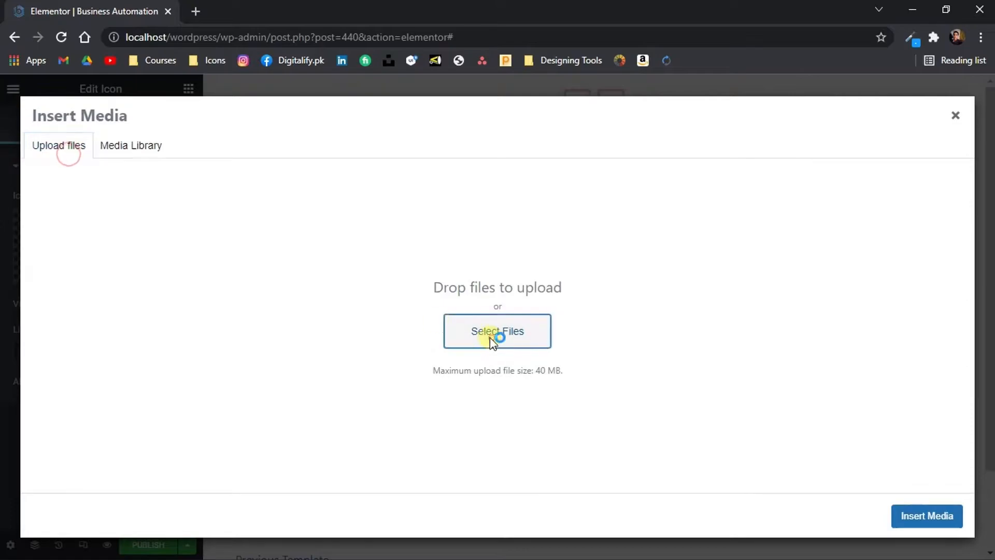
left_click(492, 334)
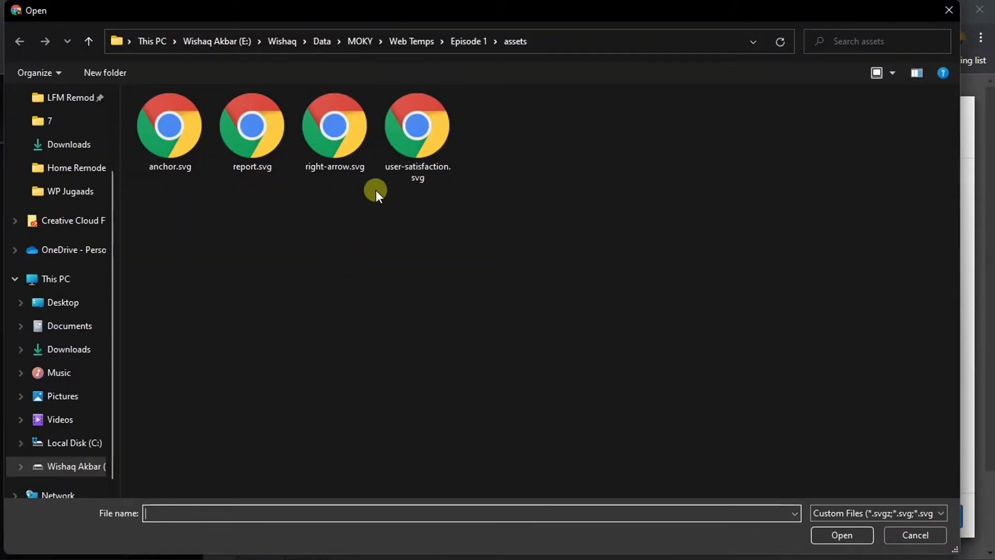
double_click(340, 157)
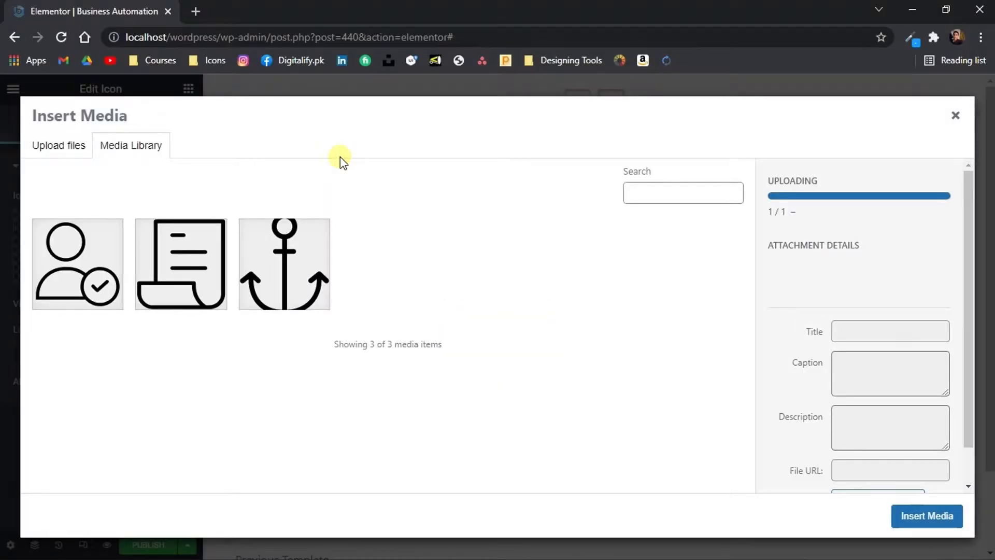
left_click(928, 517)
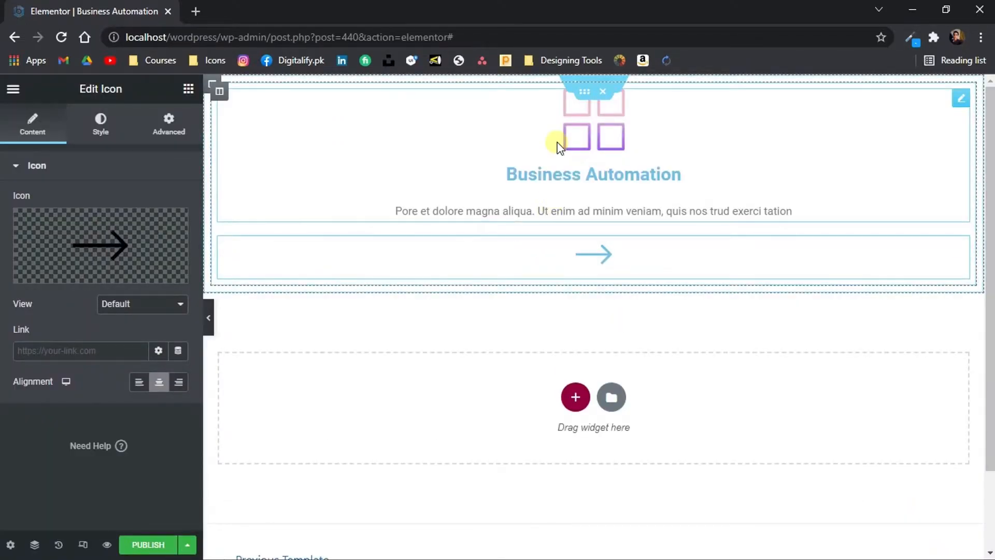
In the image box's style settings, set the image spacing to 26 and the image width to 15%
left_click(593, 178)
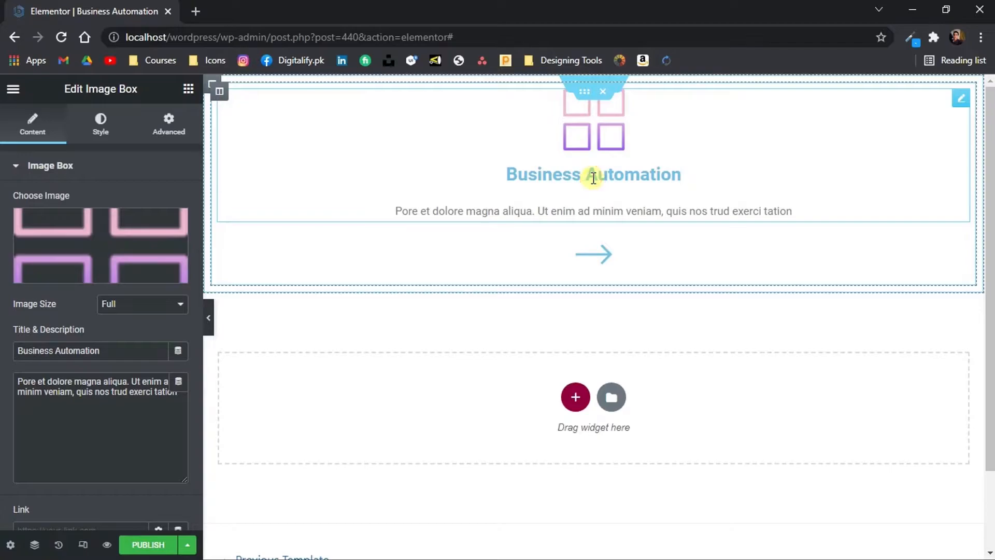
left_click(99, 121)
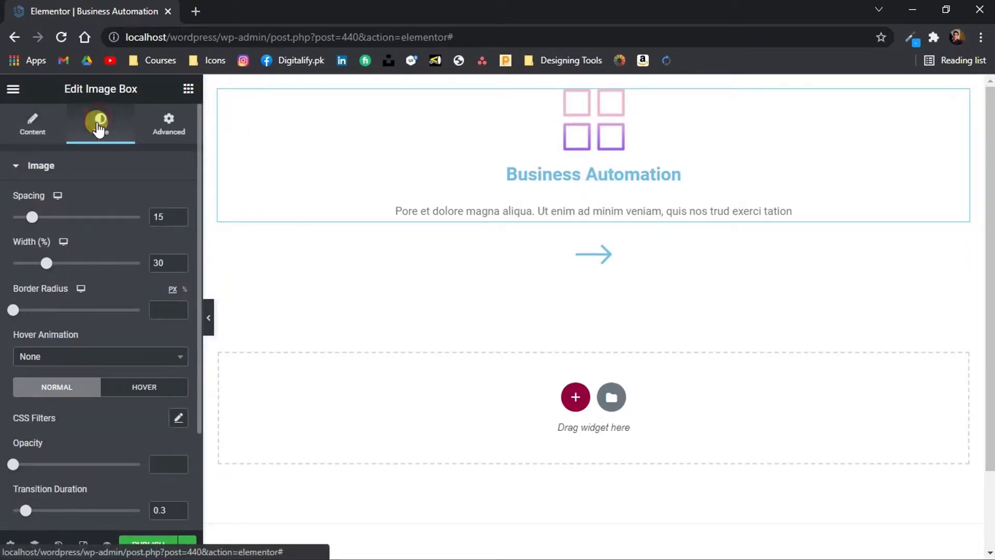
left_click_drag(33, 216, 43, 217)
left_click_drag(45, 264, 26, 265)
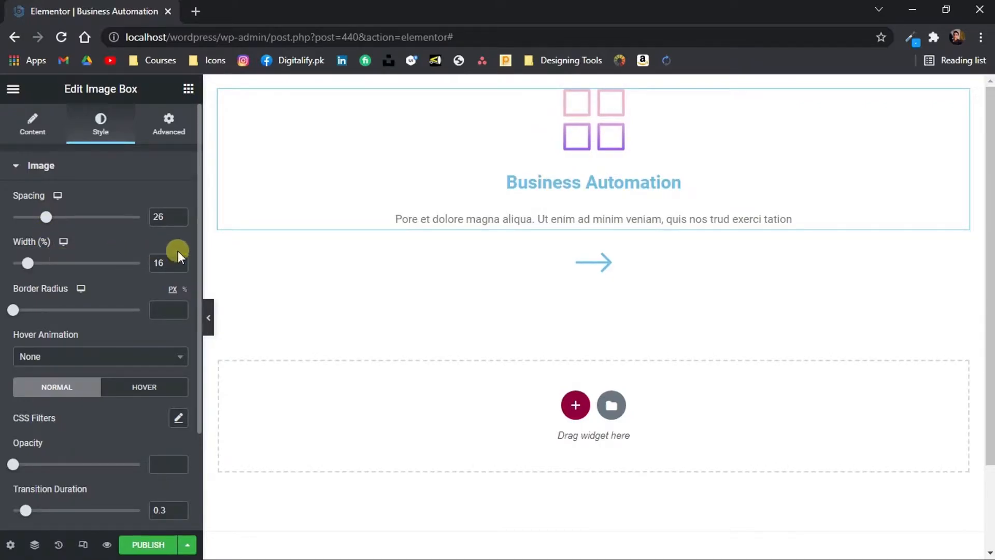
left_click_drag(168, 262, 142, 262)
type("15")
Set the arrow icon's primary color to the global ROU Primary Color
left_click(456, 263)
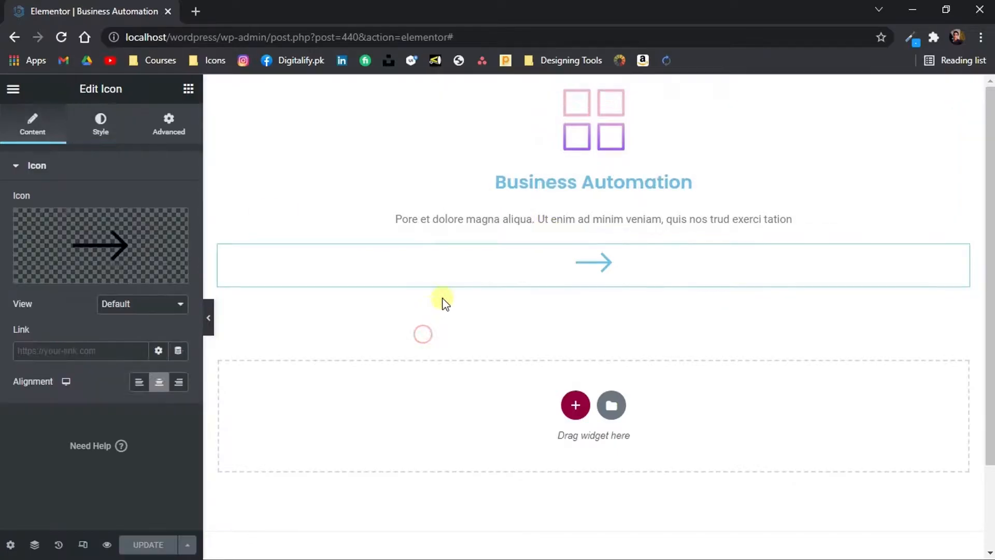
left_click(96, 127)
left_click(159, 231)
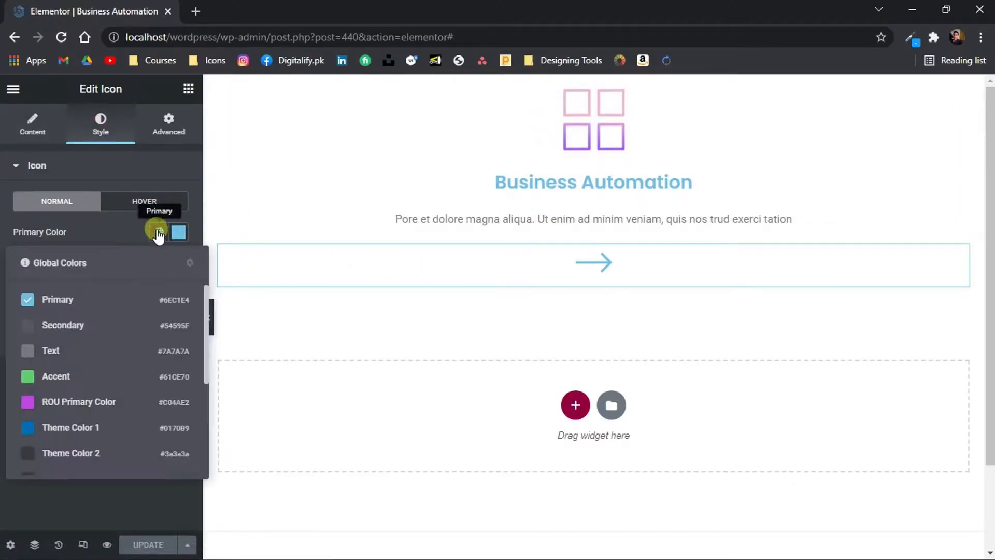
left_click(143, 401)
Set the Business Automation image box's title color to the global ROU Primary Color
left_click(565, 181)
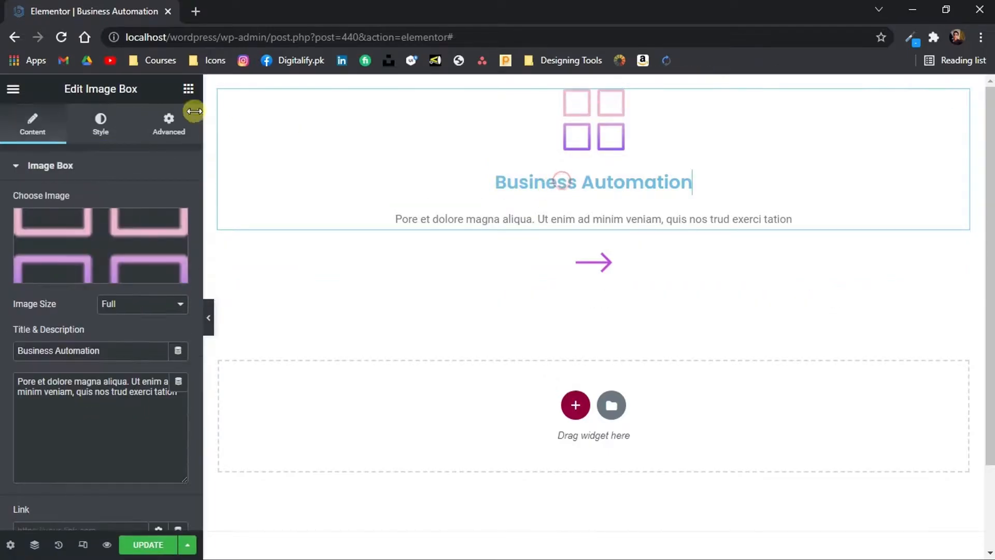
left_click(99, 136)
scroll(143, 348, "down", 2)
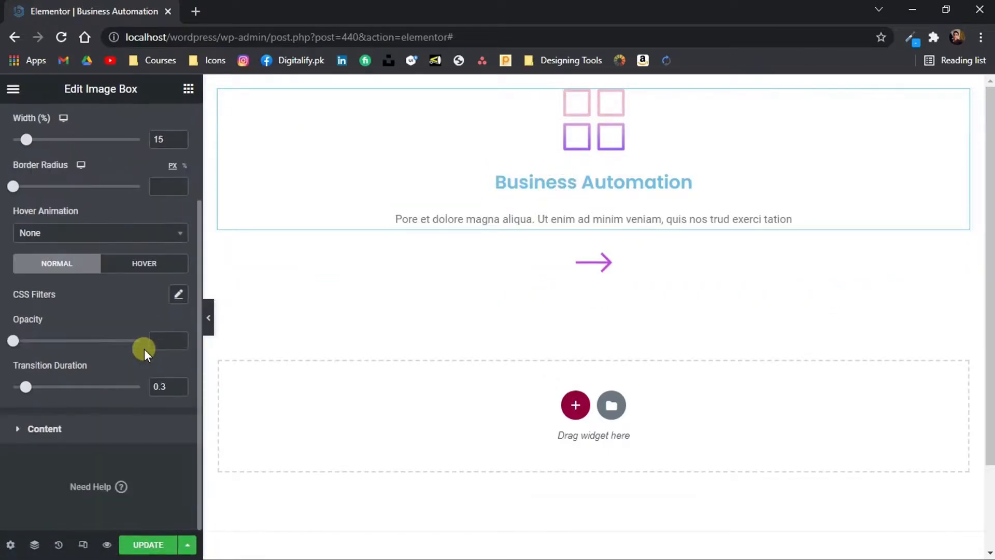
left_click(90, 429)
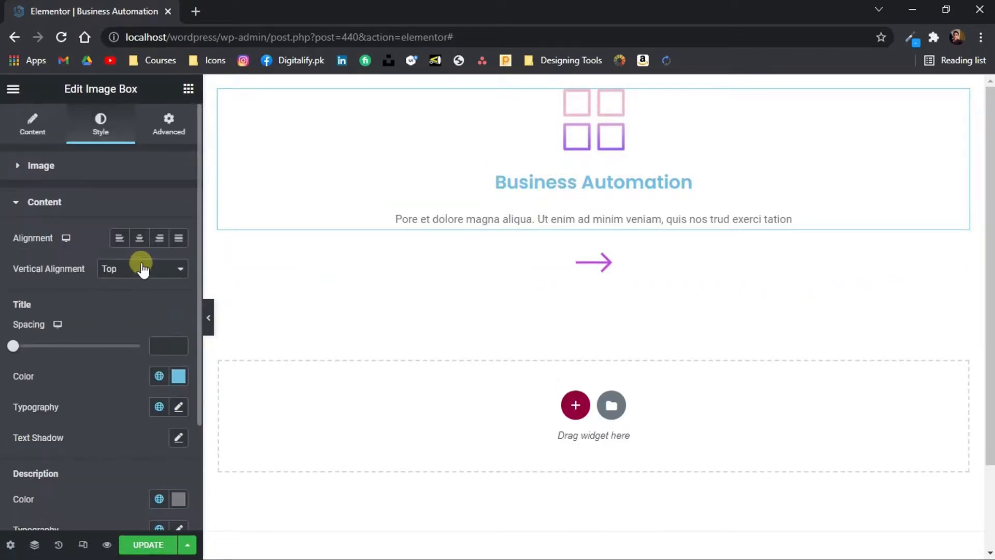
left_click(159, 376)
left_click(129, 299)
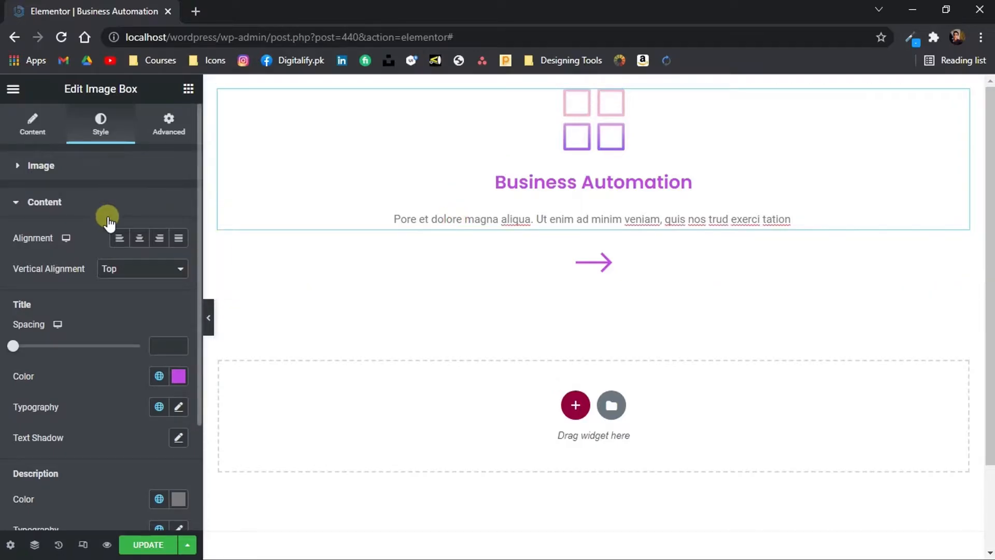
Change the font family of the image box's description to Poppins
scroll(109, 358, "down", 3)
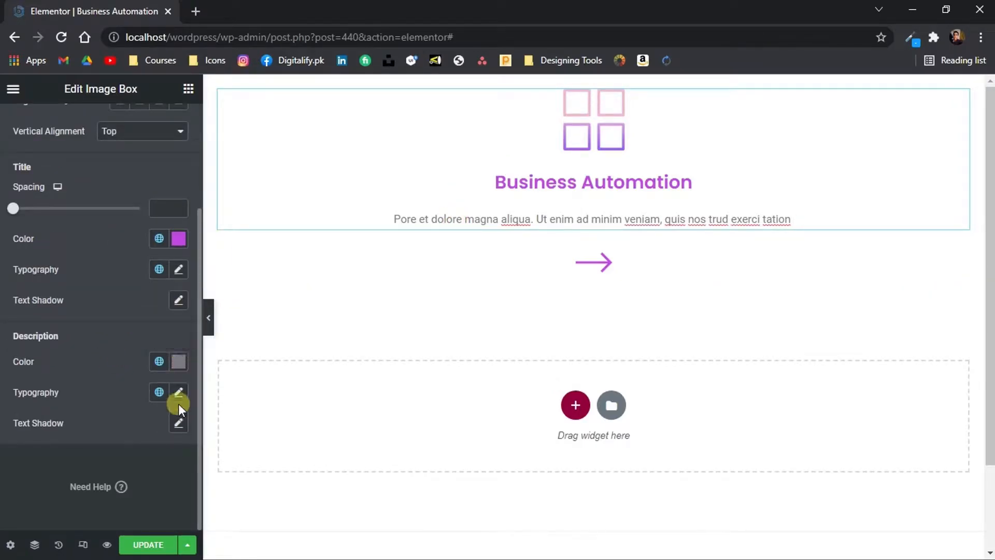
left_click(179, 388)
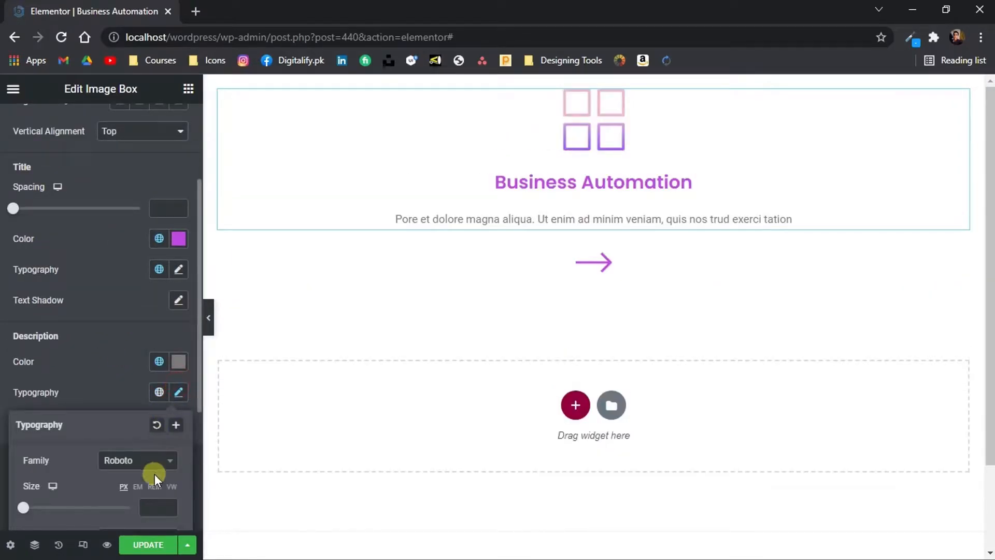
left_click(148, 459)
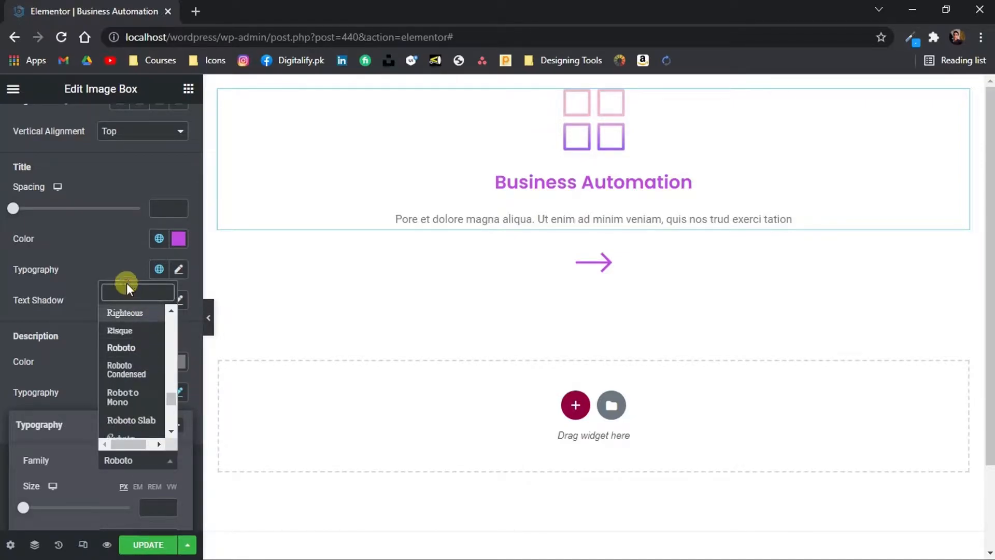
type("popp")
key("Return")
left_click(98, 316)
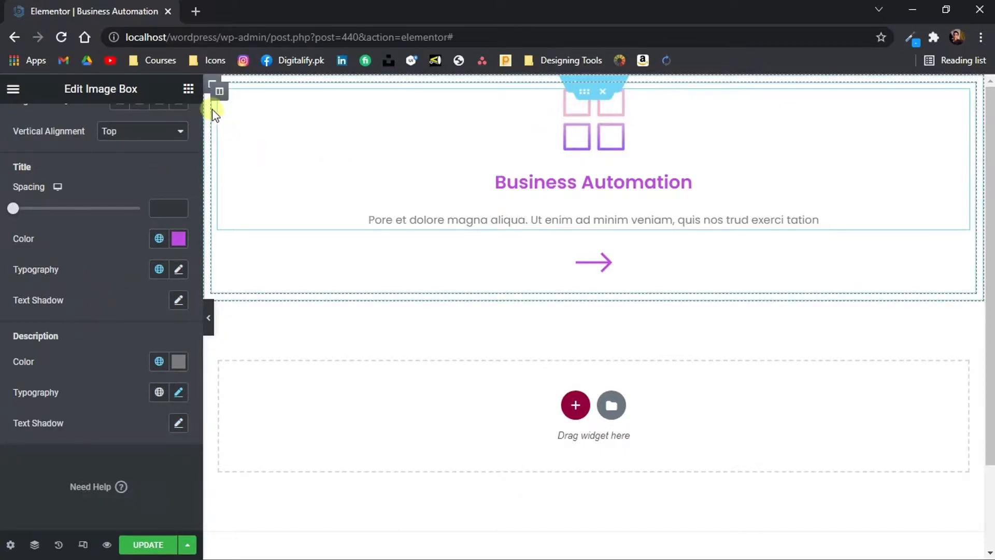
Give the column around the card a classic background in white
left_click(220, 92)
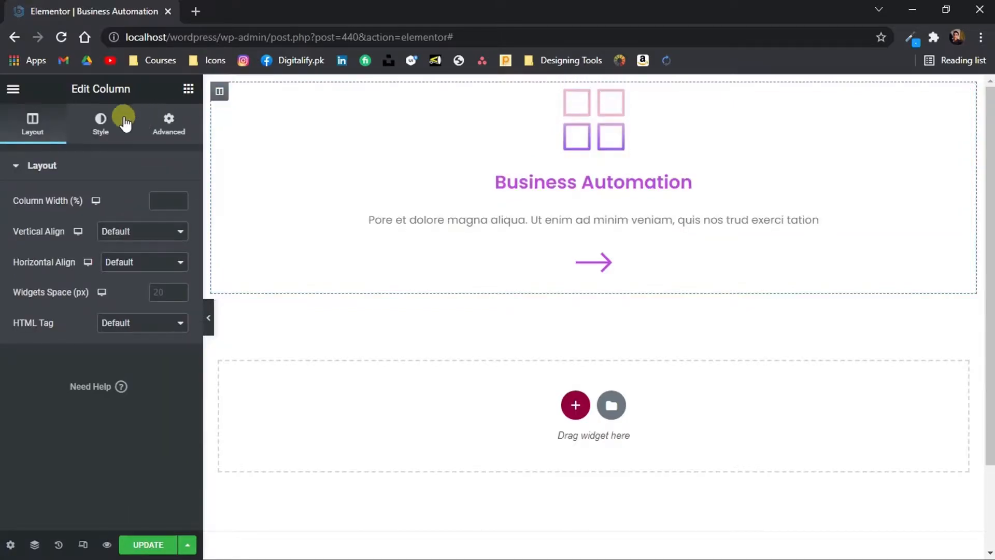
left_click(98, 120)
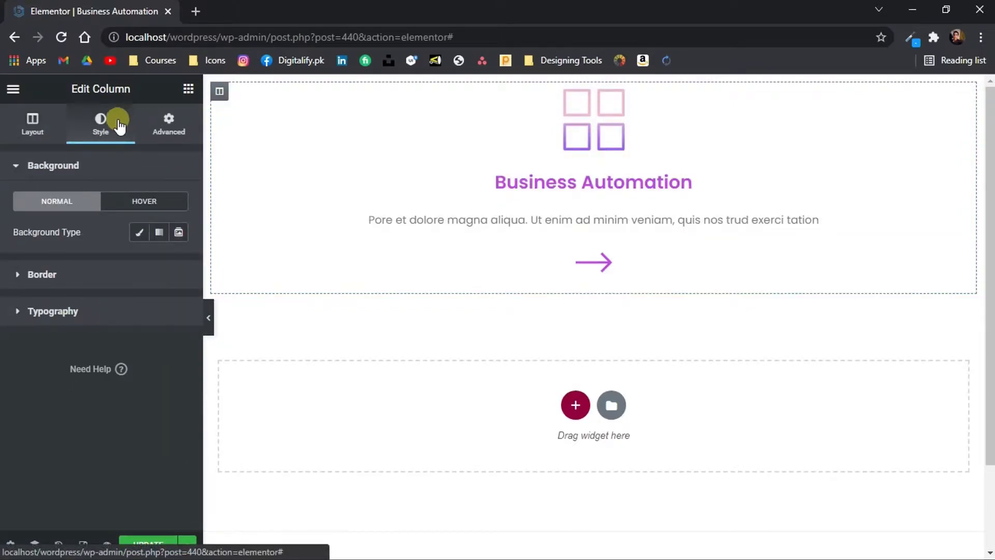
left_click(139, 233)
left_click(178, 263)
left_click_drag(140, 346, 82, 296)
left_click(79, 250)
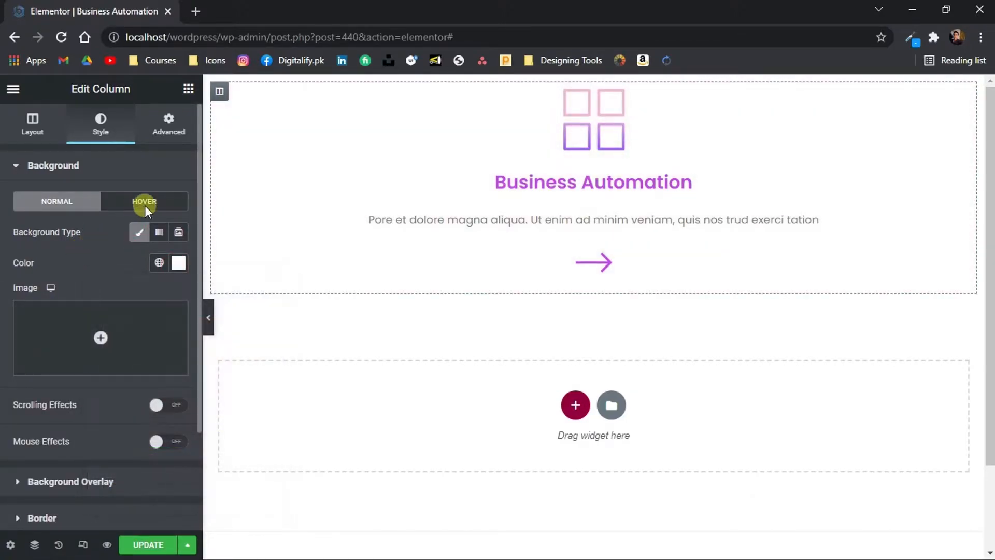
Add a box shadow to the column with blur 30 and spread -20
left_click(86, 503)
left_click(178, 394)
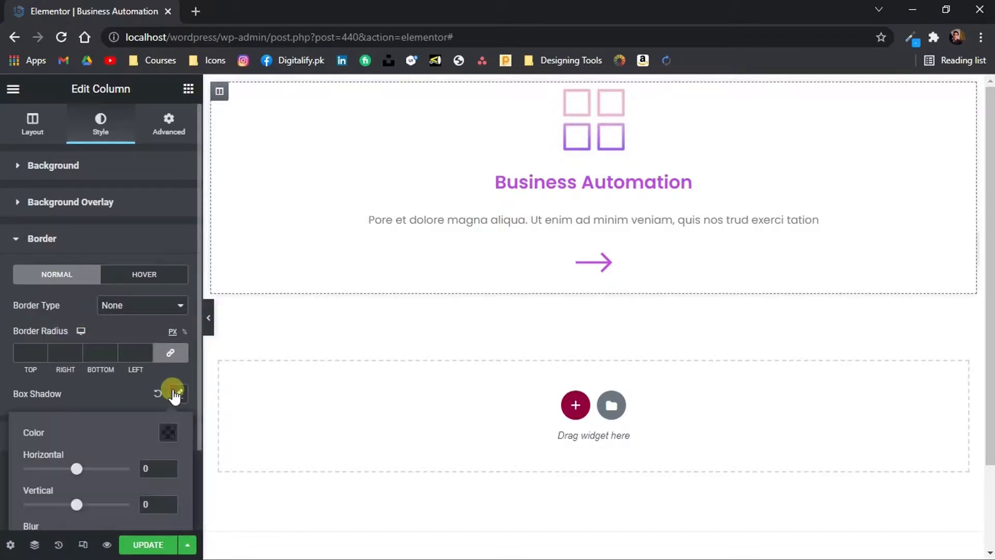
scroll(150, 431, "down", 2)
left_click_drag(48, 442, 73, 443)
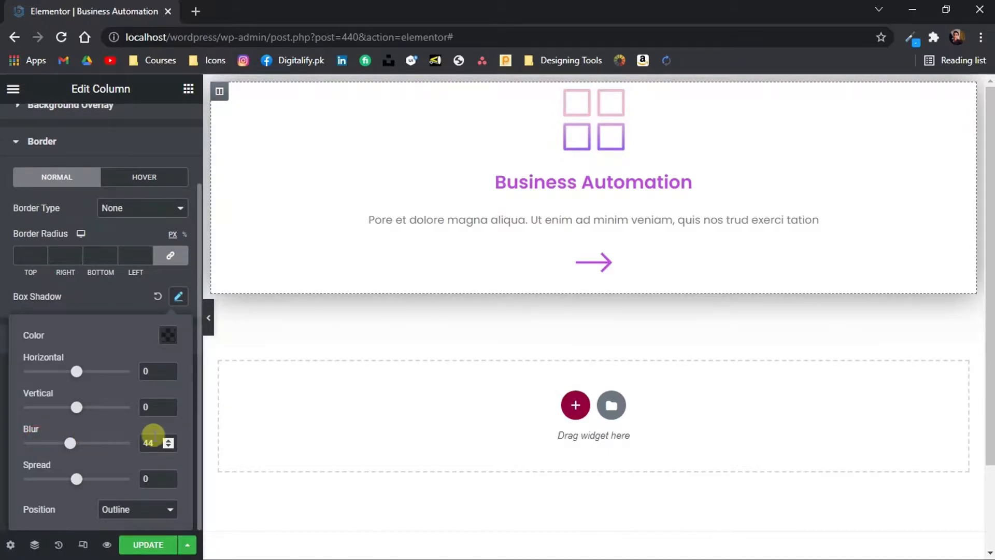
type("30")
double_click(146, 478)
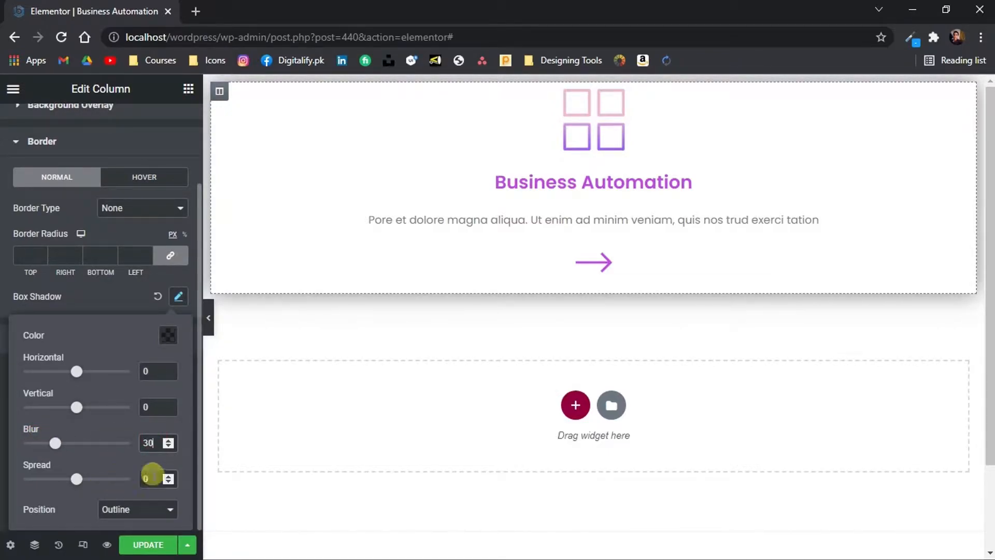
type("-30")
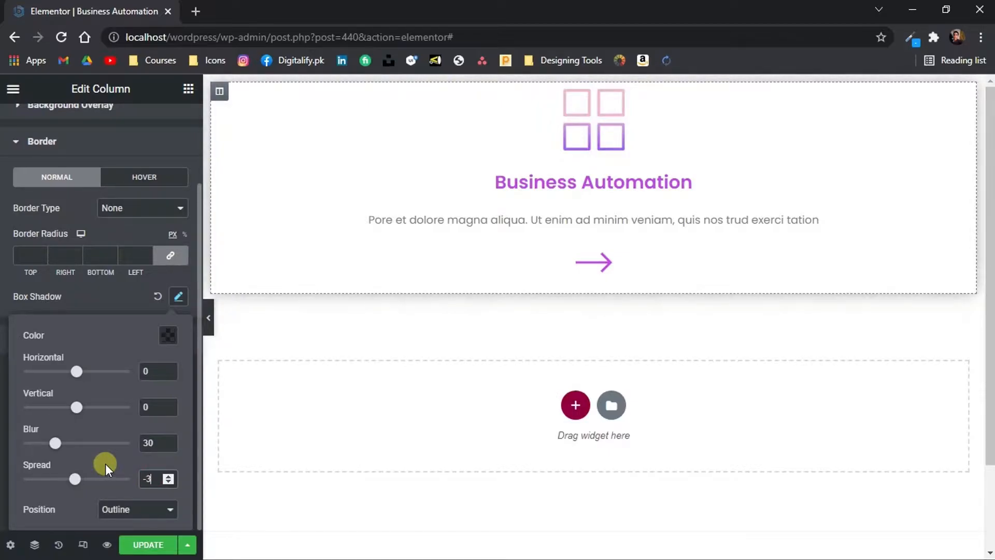
key("BackSpace")
key("BackSpace")
type("10")
key("BackSpace")
key("BackSpace")
type("20")
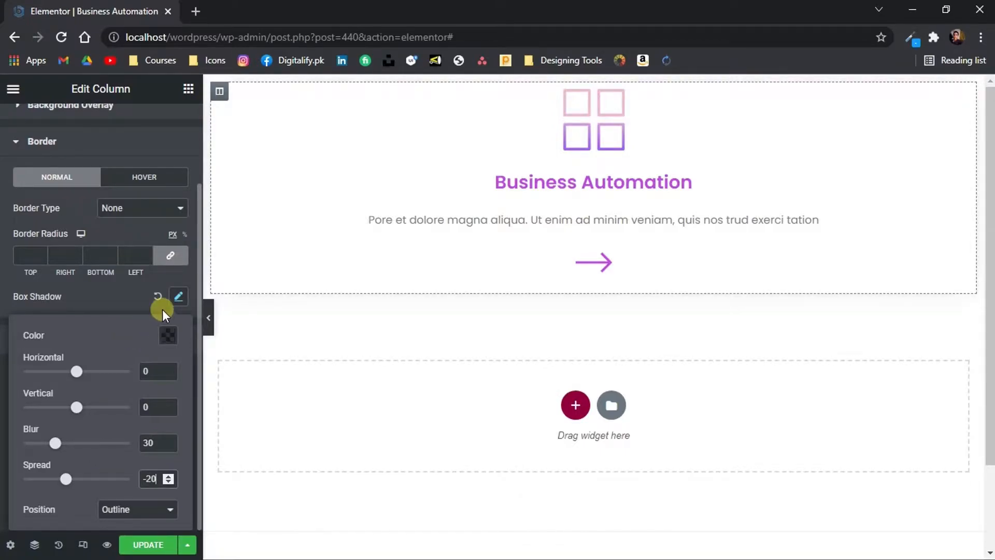
Lighten the column's box shadow color to rgba(0, 0, 0, 0.28) and set its spread to -10
left_click(170, 339)
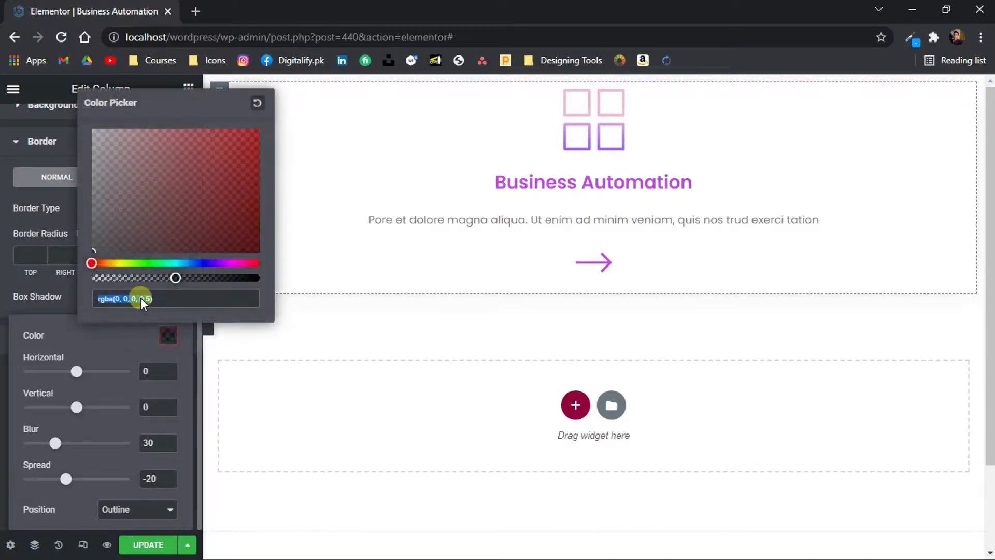
left_click_drag(135, 280, 138, 280)
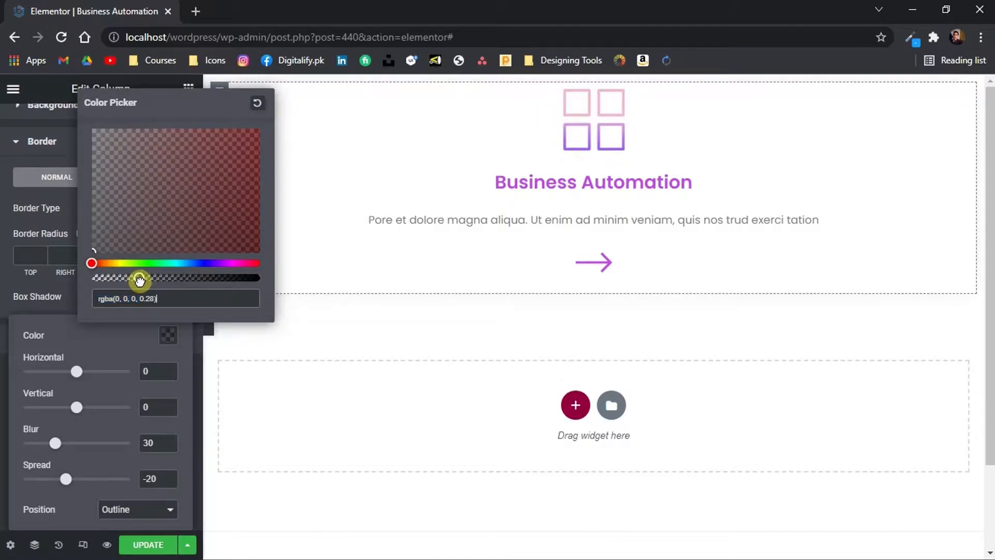
left_click(149, 478)
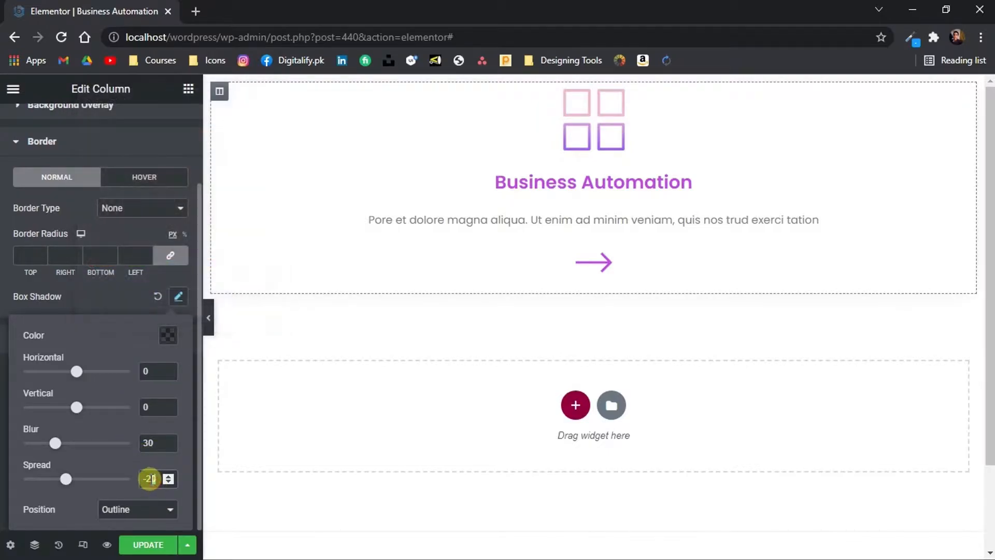
type("10")
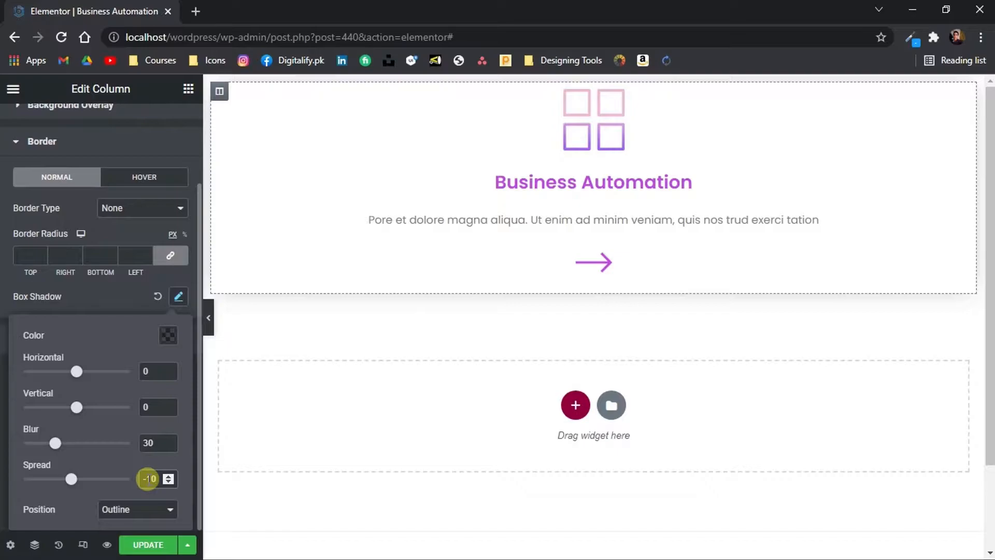
left_click(104, 291)
Set the column's padding to 50 px on all sides and update the template
scroll(151, 145, "up", 2)
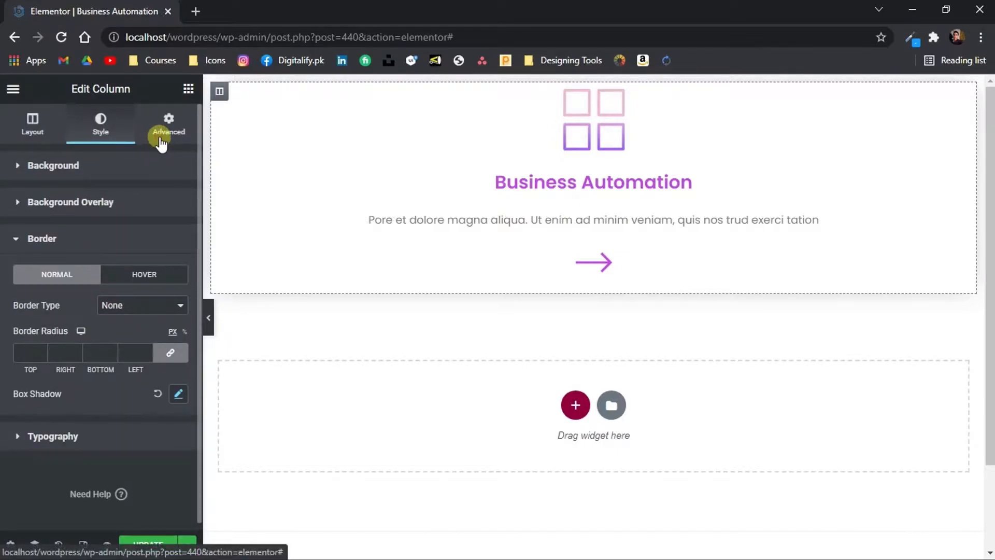
left_click(162, 132)
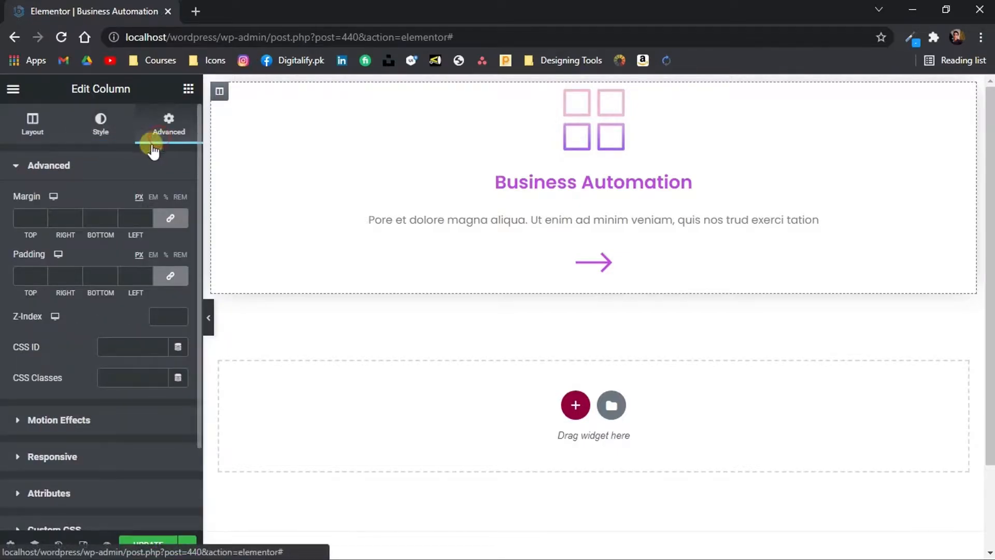
left_click(23, 273)
type("50")
left_click(149, 545)
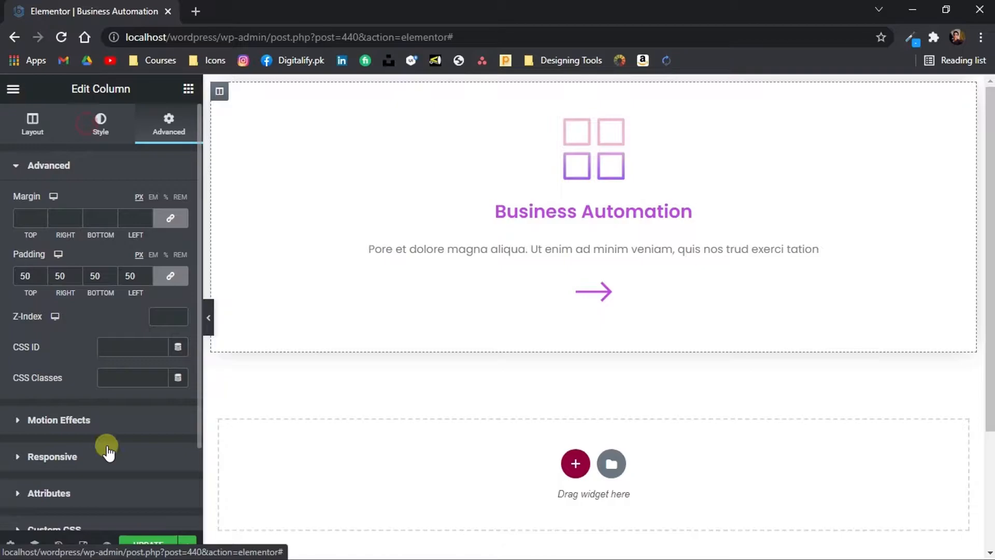
Set the column's border radius to 20 px on all corners
left_click(87, 123)
scroll(106, 448, "down", 3)
left_click(86, 395)
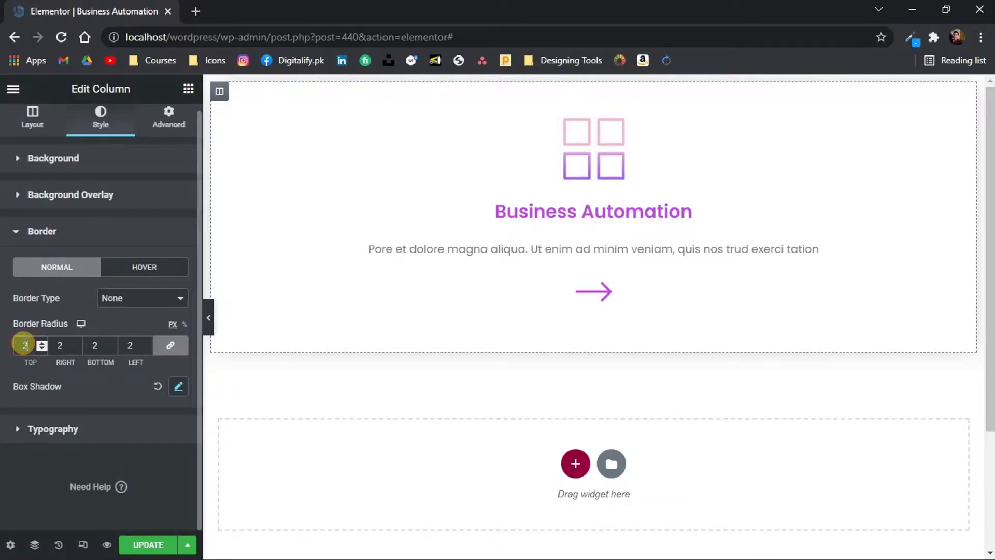
Update the Business Automation template and exit to the WordPress dashboard
left_click(134, 544)
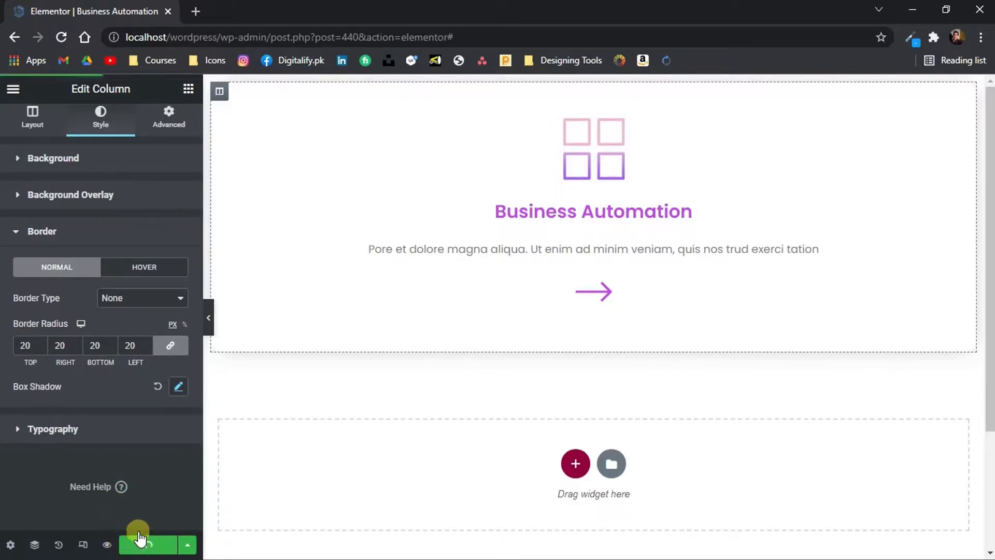
left_click(13, 87)
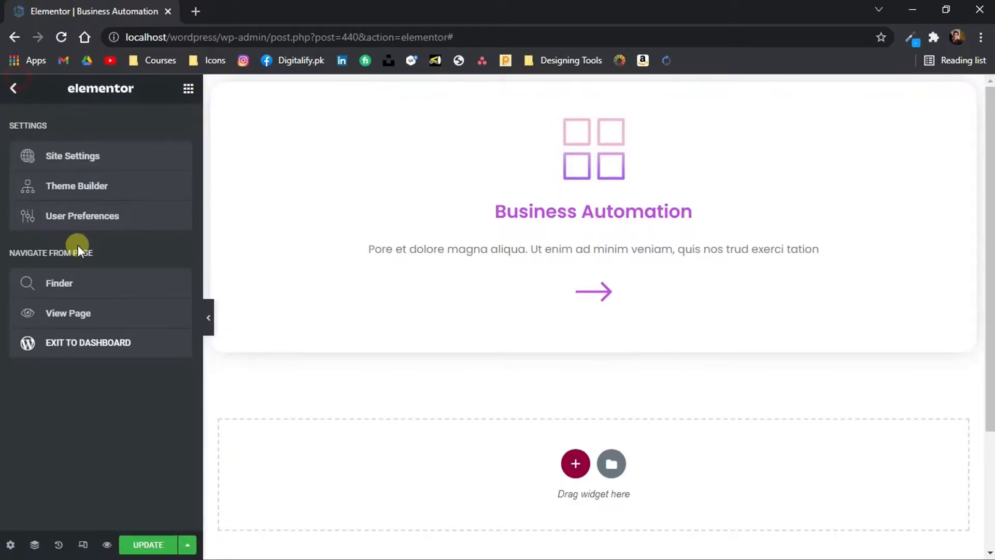
left_click(61, 346)
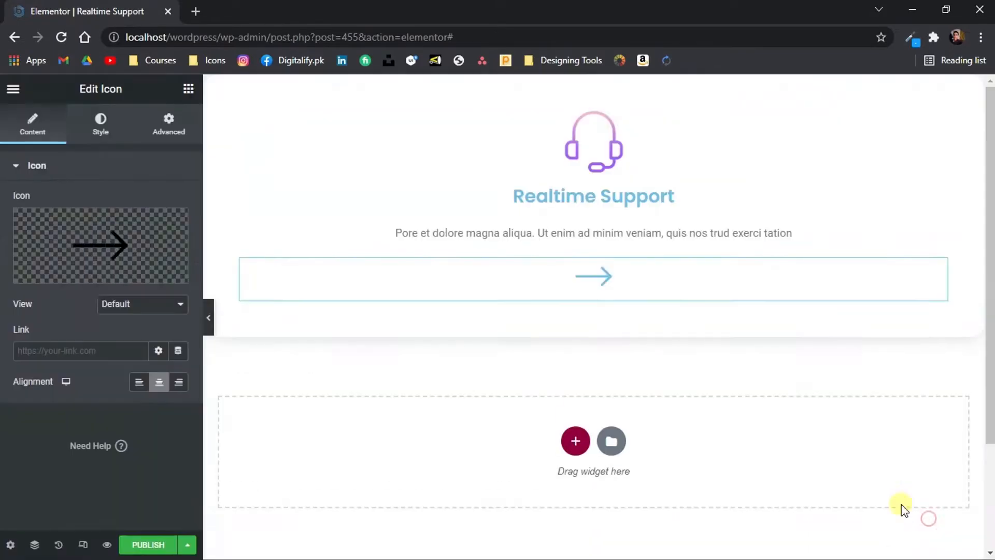
Publish the Realtime Support card template and create the Ecommerce Support template
left_click(629, 197)
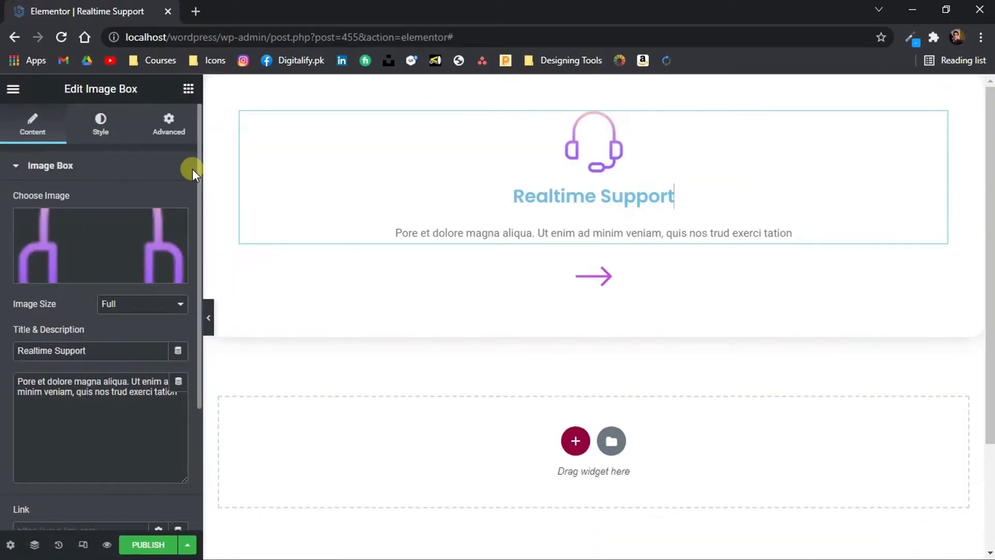
left_click(188, 88)
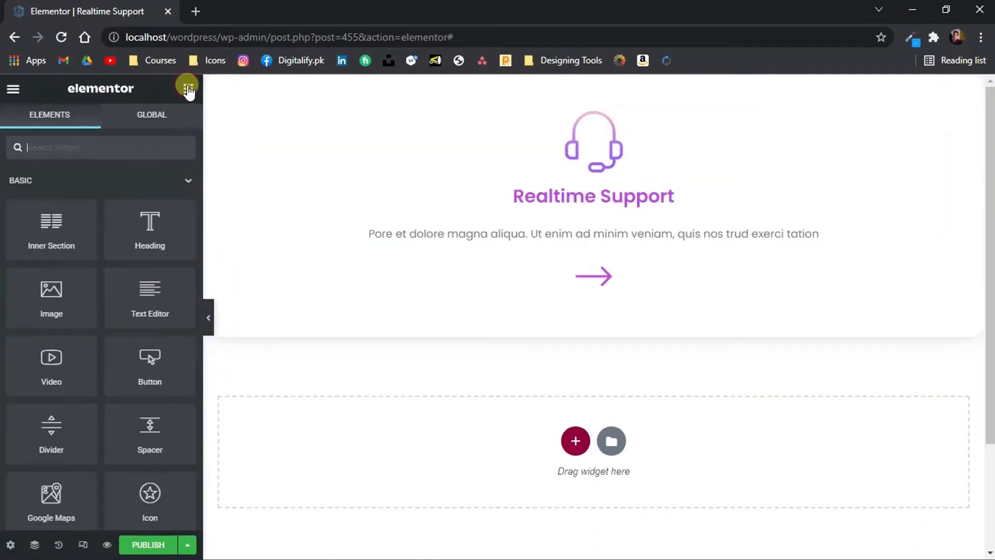
left_click(149, 544)
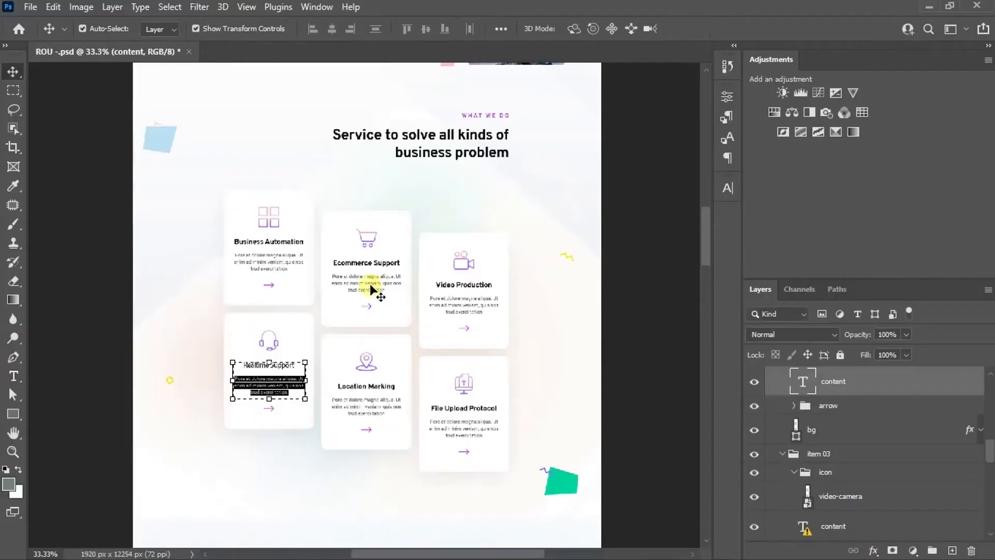
left_click(396, 261)
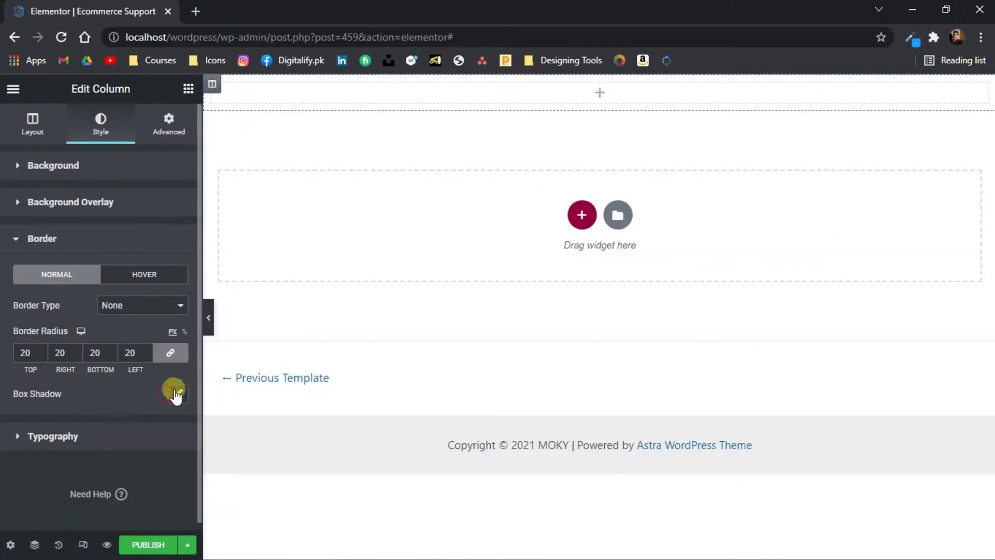
Open the style settings of the Ecommerce Support image box and exit to its WordPress template page
left_click(176, 395)
scroll(135, 433, "down", 2)
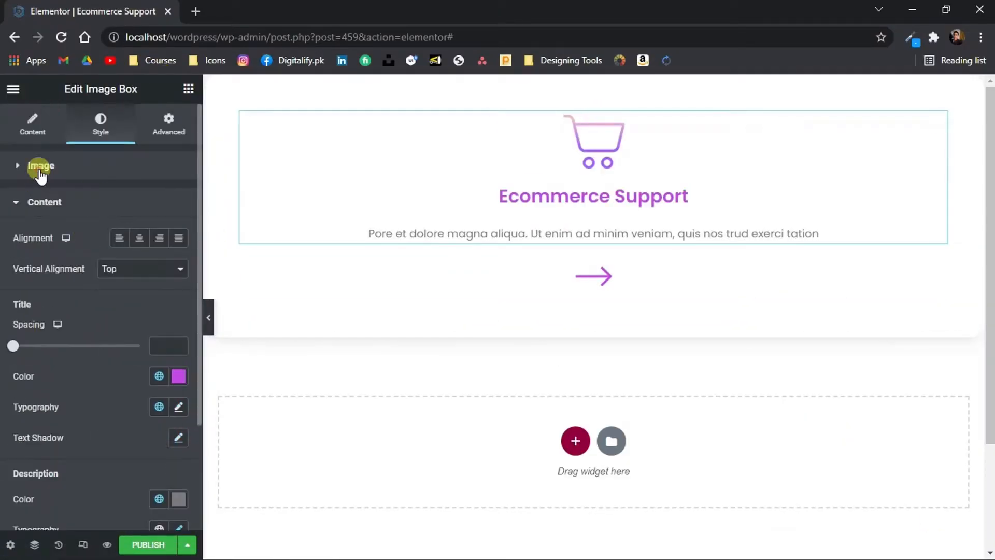
left_click(40, 168)
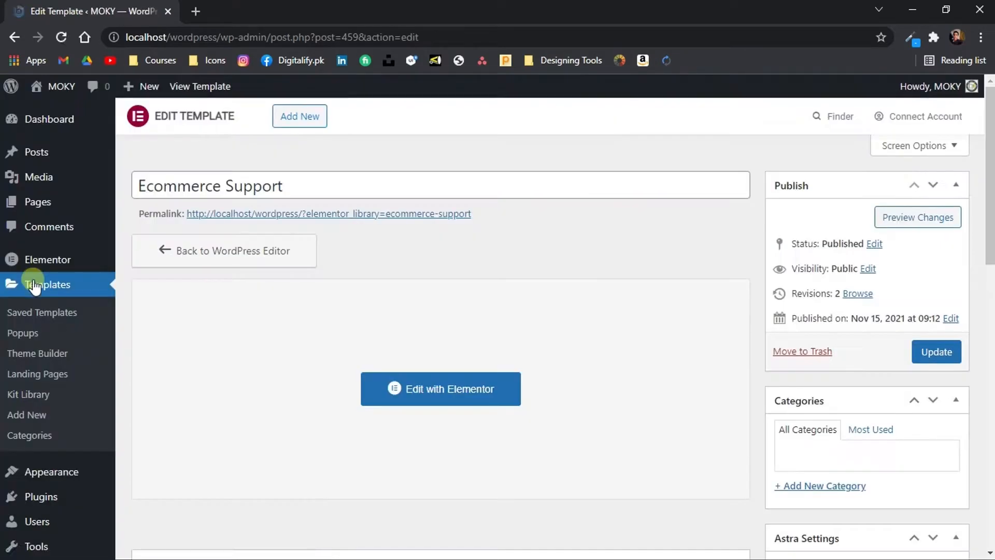
Create a Section template named File Upload Protocol and open its column's style settings
left_click(585, 437)
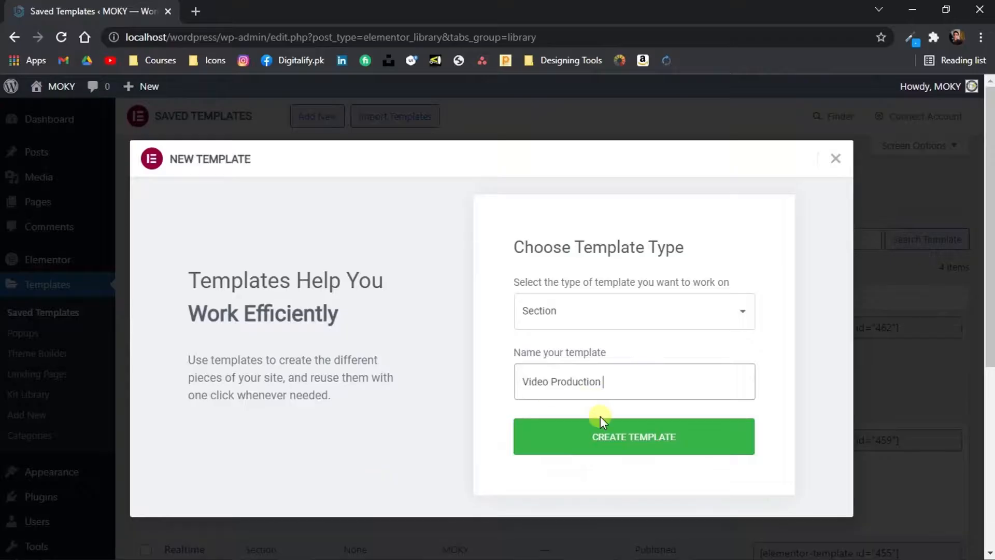
left_click(601, 419)
left_click(862, 114)
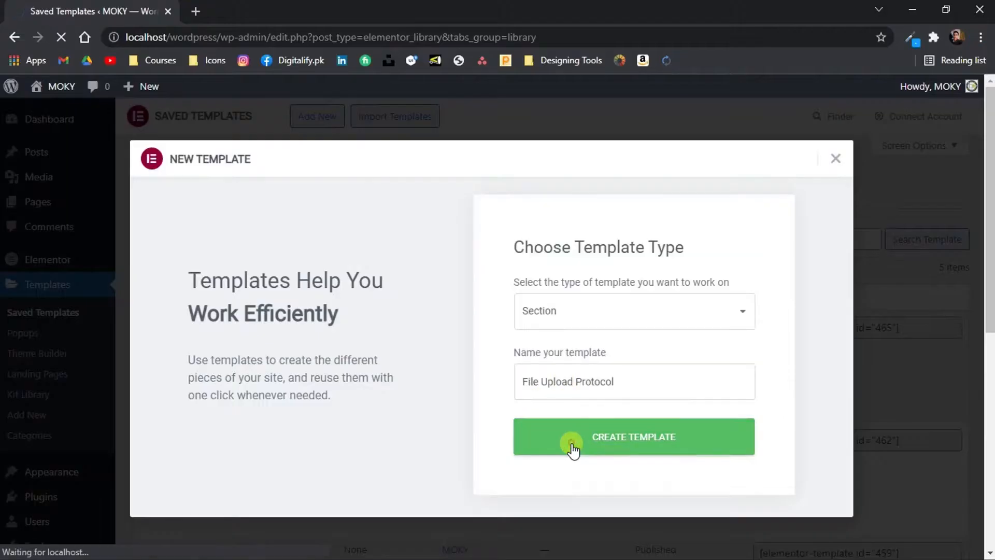
left_click(571, 437)
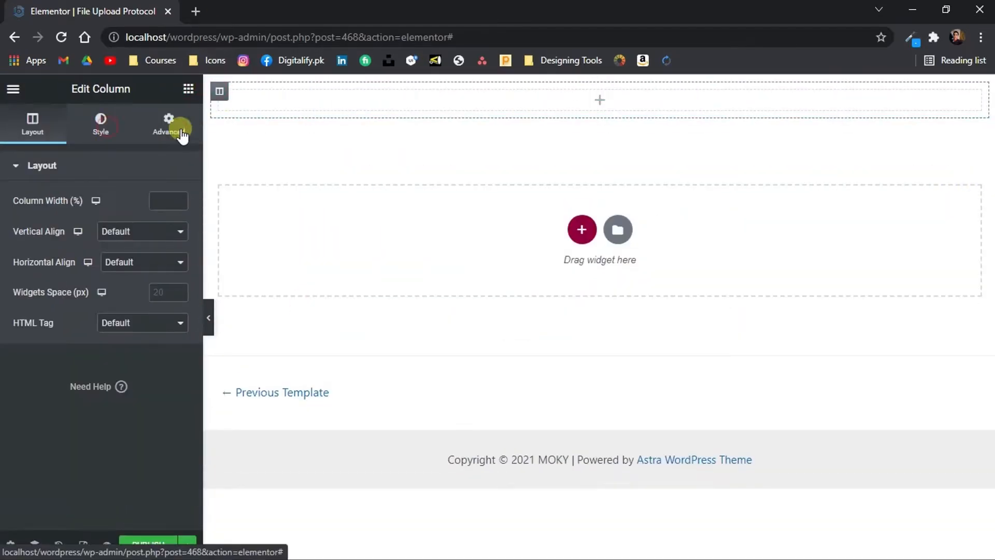
left_click(104, 124)
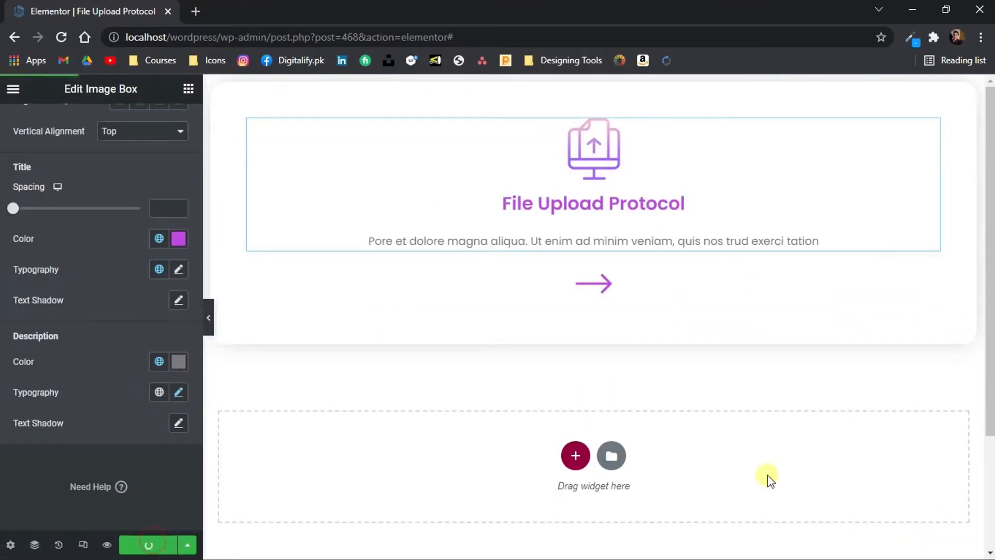
Exit the File Upload Protocol template, open the ROU page with Elementor in a new tab, and pin the Pages tab
left_click(111, 343)
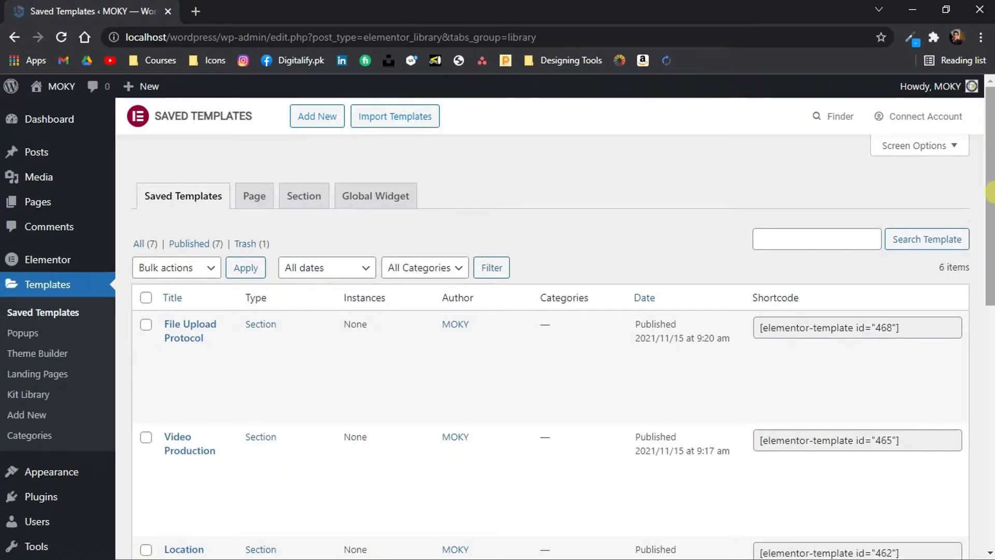
left_click_drag(990, 192, 990, 526)
scroll(988, 482, "up", 10)
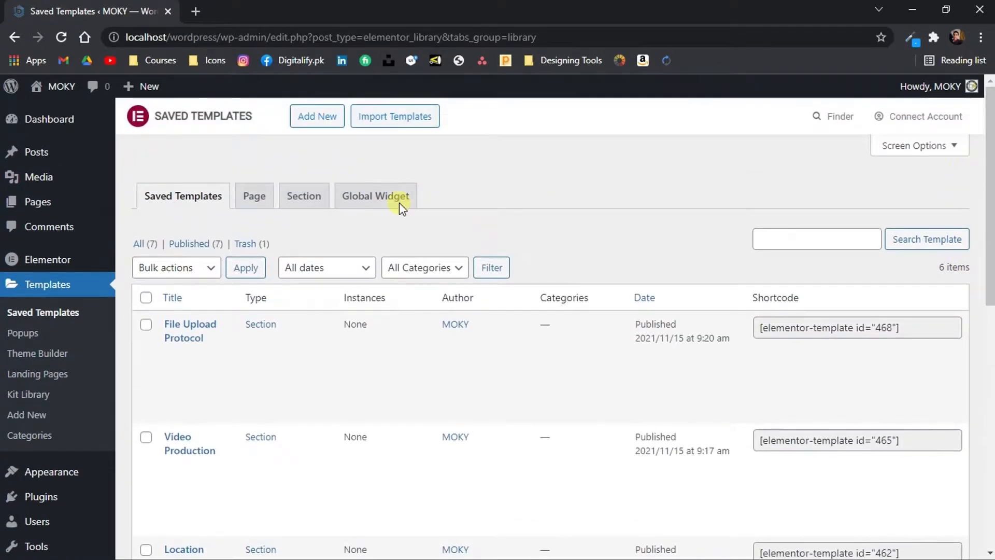
left_click(73, 207)
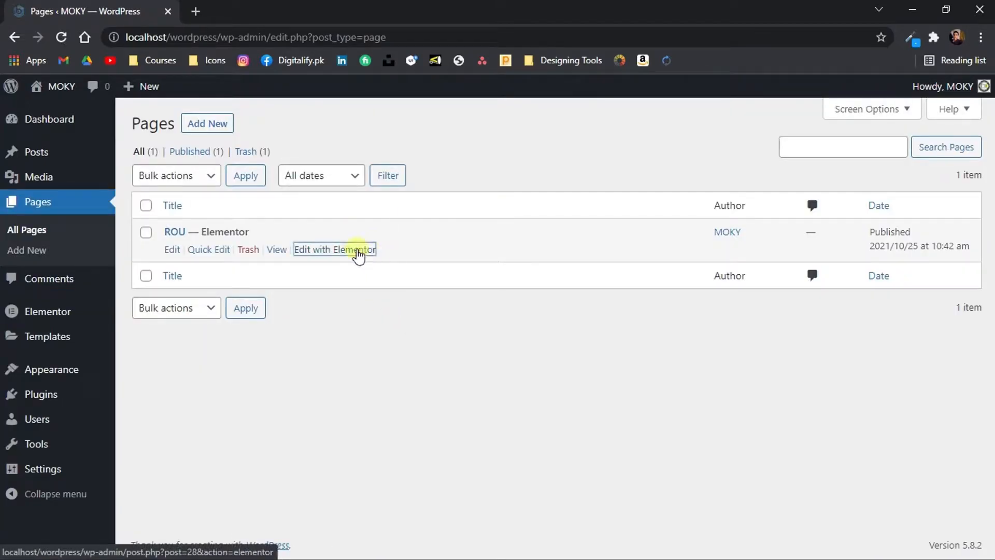
left_click(251, 7)
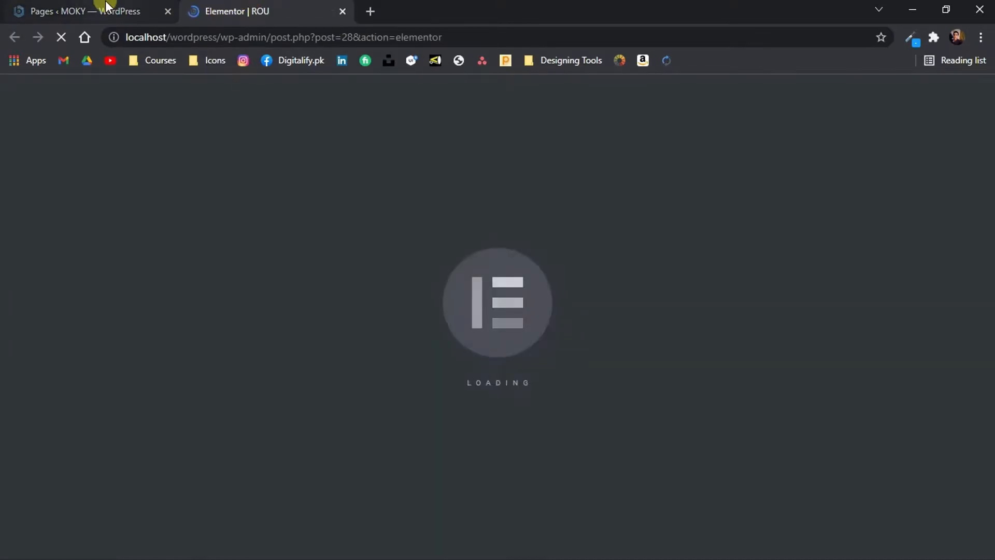
right_click(104, 7)
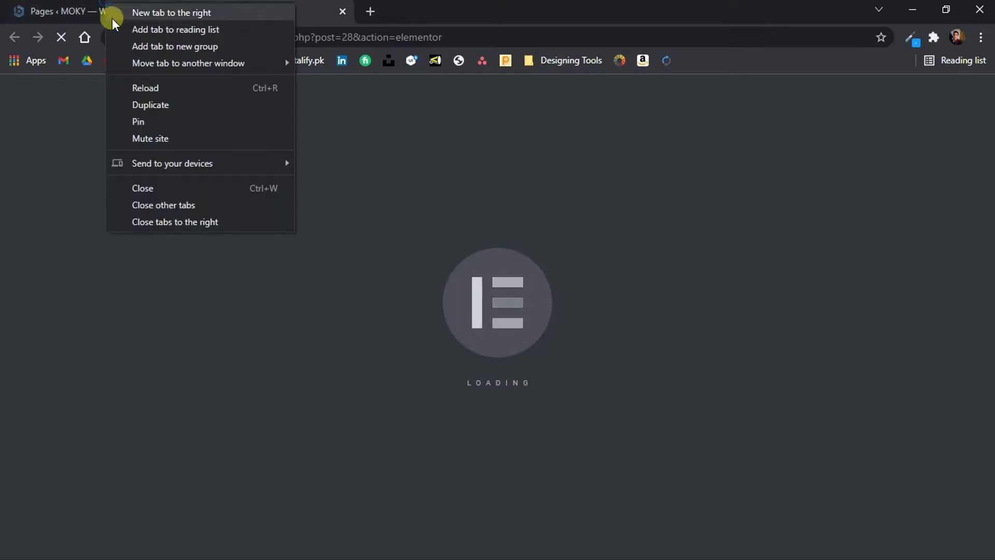
left_click(154, 121)
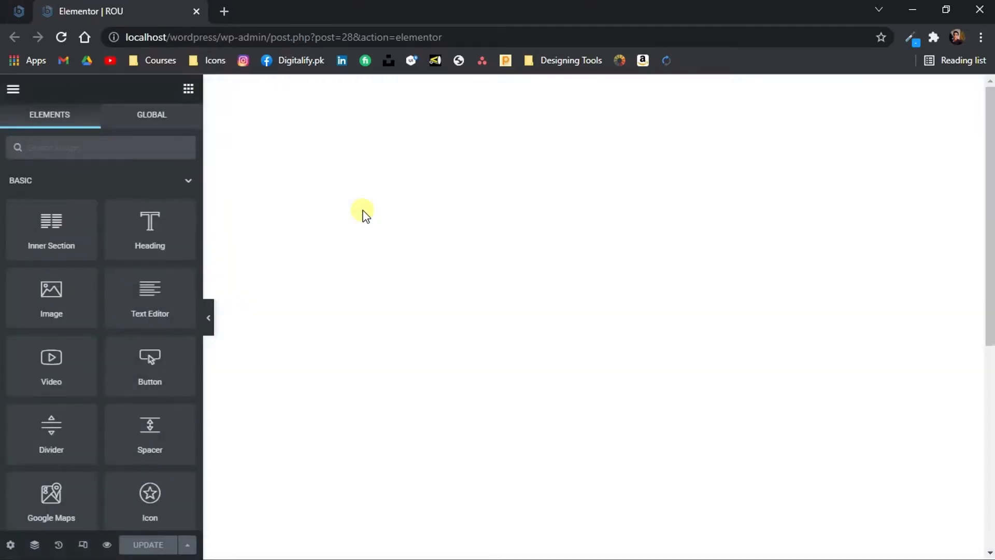
Add an inner section below the Know More button on the ROU page and delete one of its two columns
left_click_drag(991, 121, 990, 511)
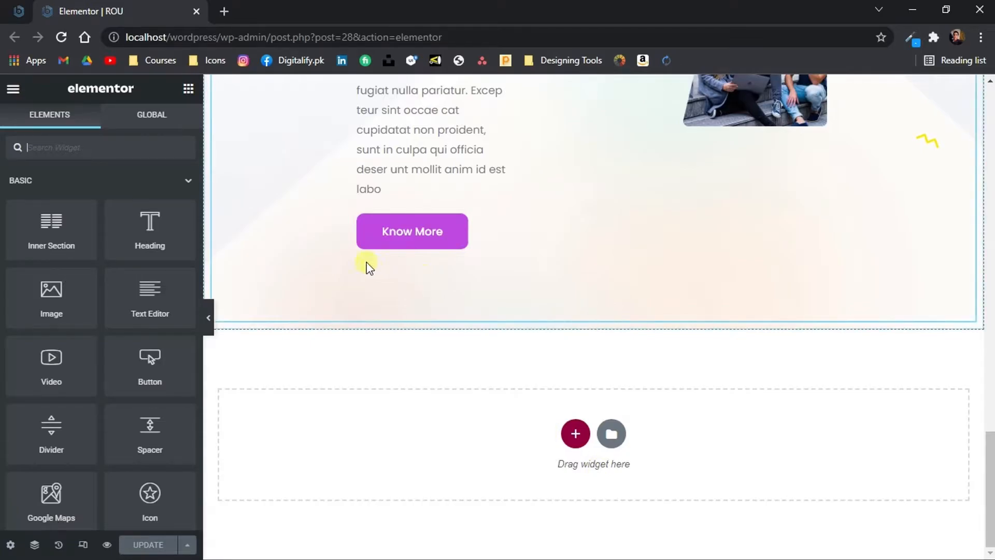
left_click_drag(23, 222, 377, 312)
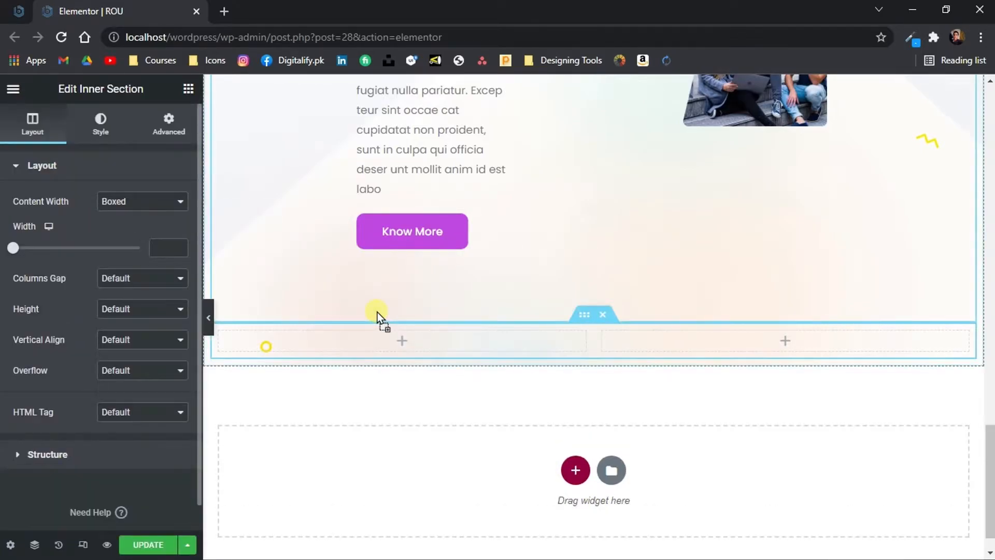
right_click(228, 346)
left_click(322, 545)
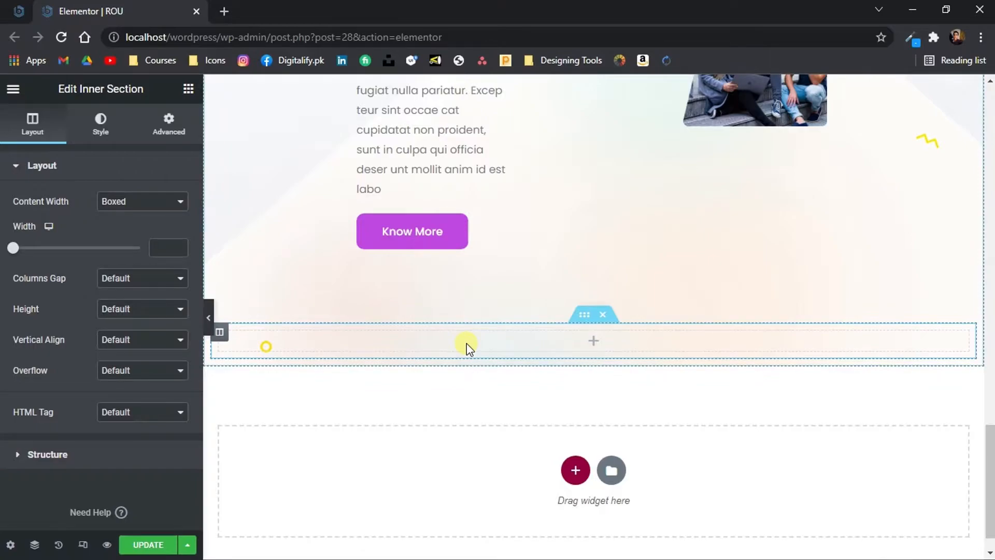
Check the services heading in the Photoshop design, then copy the "Build trust first" text widget into the new inner section's column
key("alt+Tab")
key("alt+Tab")
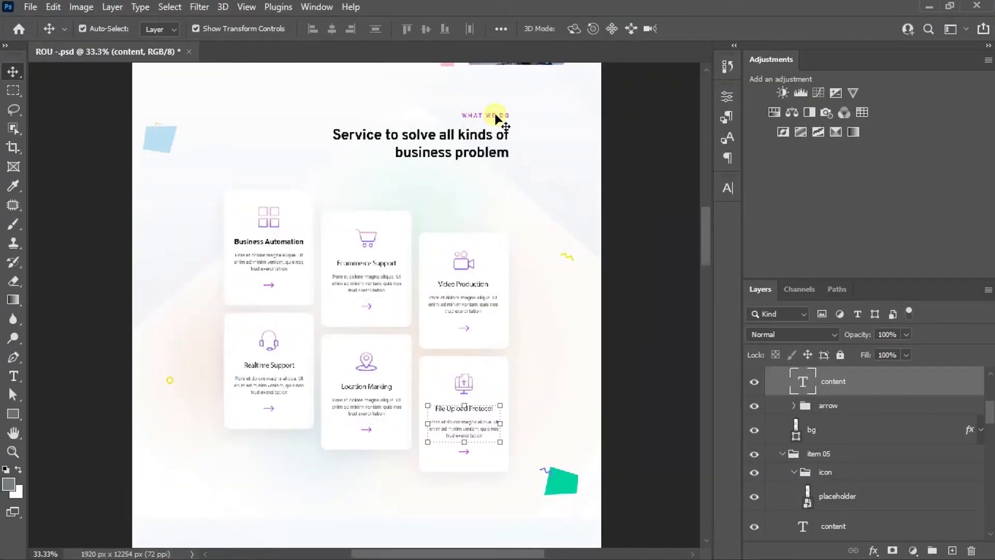
key("alt+Tab")
left_click_drag(991, 231, 991, 263)
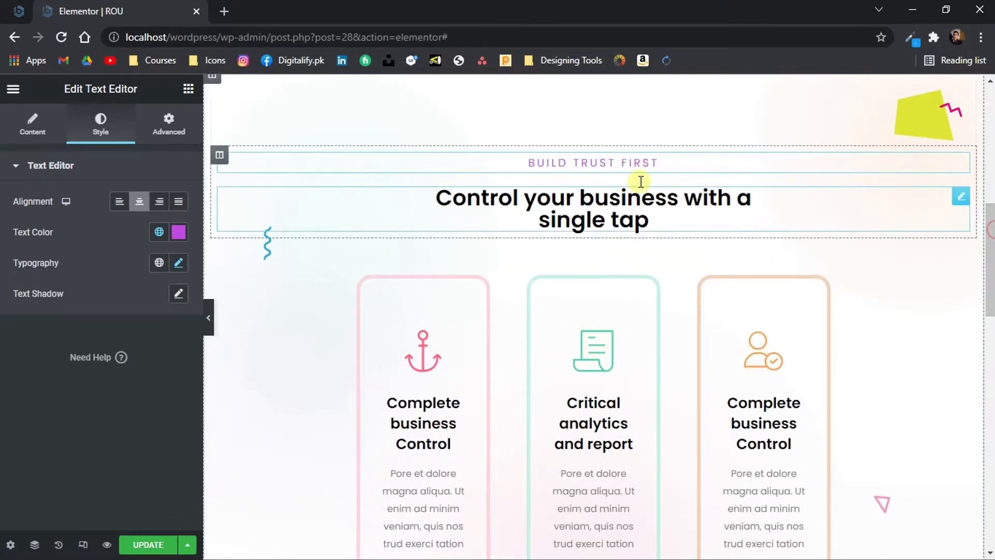
right_click(639, 163)
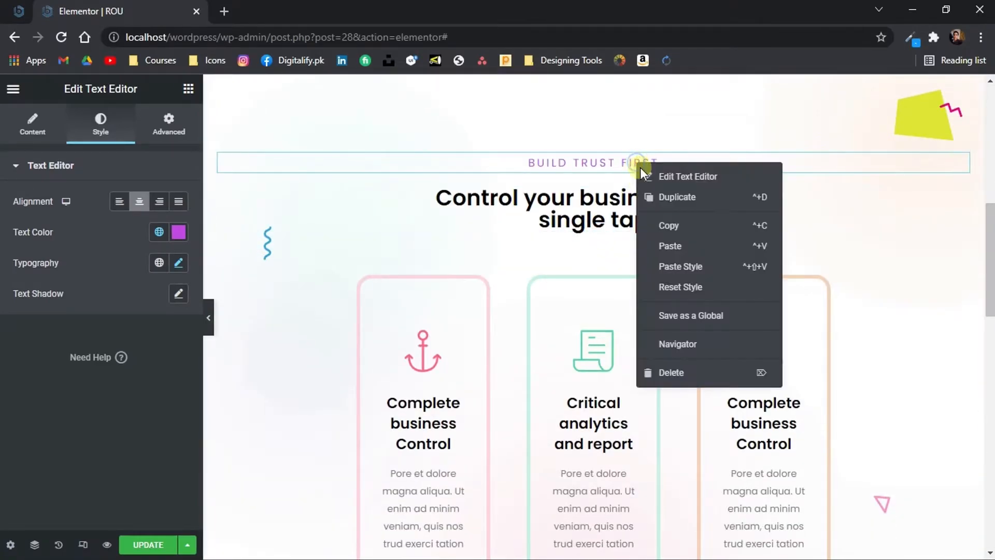
left_click(676, 221)
left_click_drag(992, 223, 991, 456)
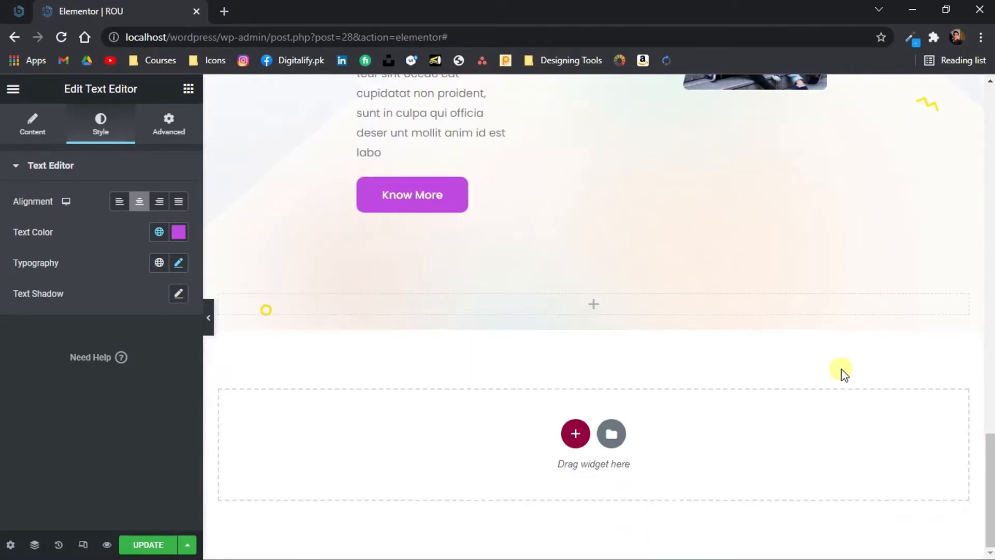
right_click(747, 313)
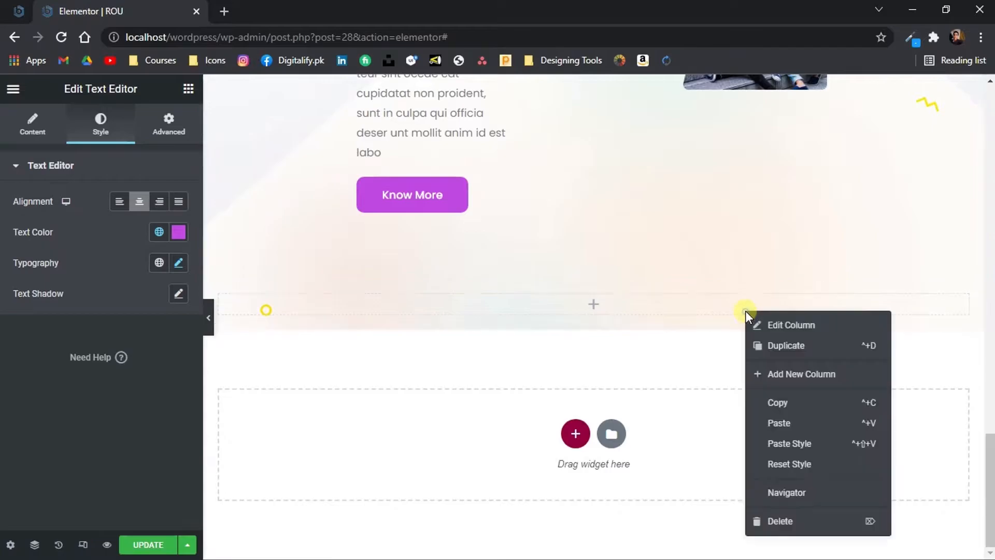
left_click(805, 420)
Replace the pasted subtitle with "What we do" copied from the Photoshop design and align it right
key("alt+Tab")
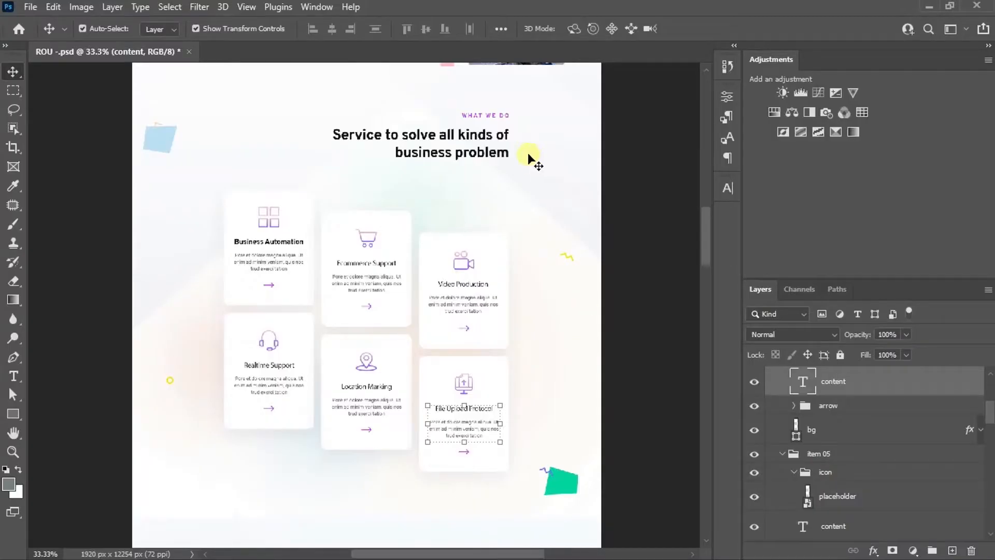
double_click(480, 117)
left_click(602, 279)
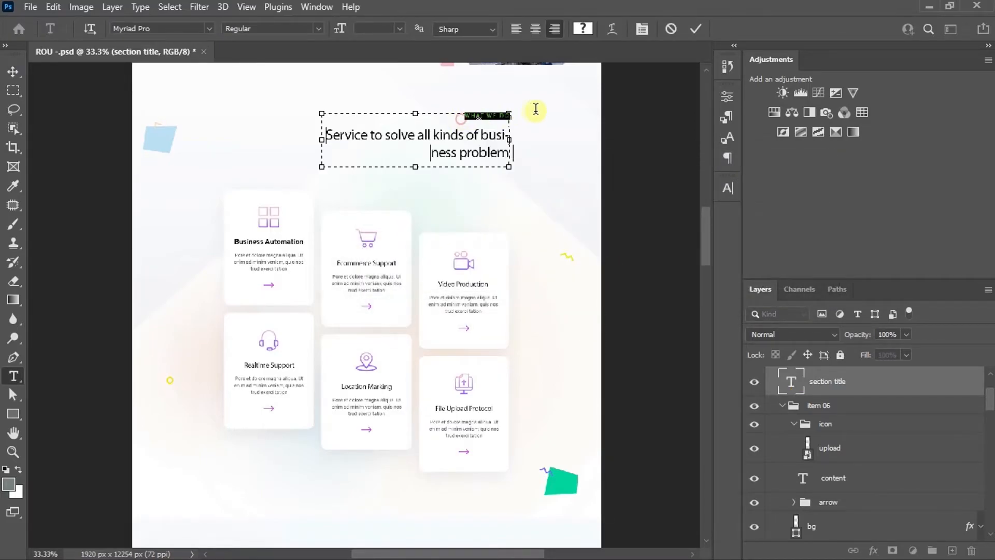
key("alt+Tab")
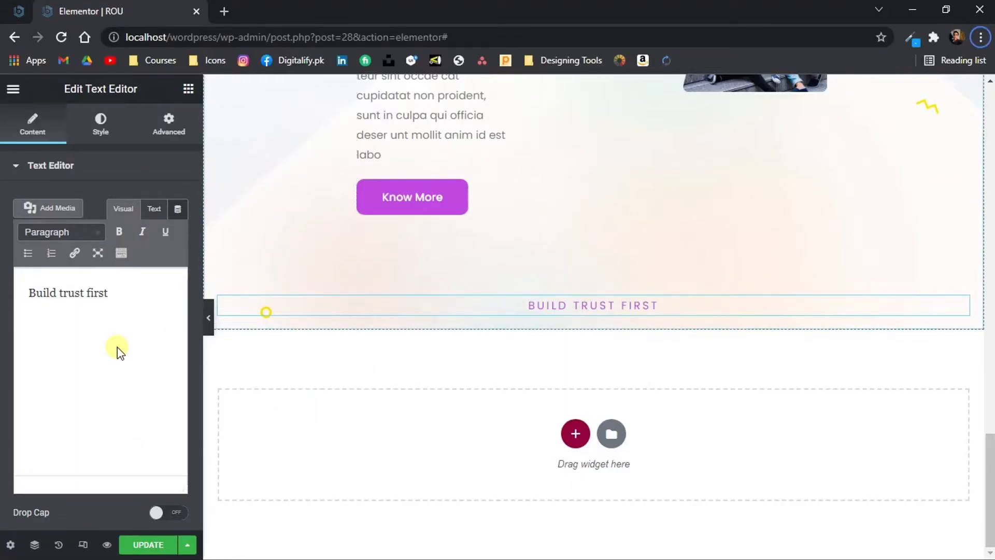
key("ctrl+a")
key("ctrl+v")
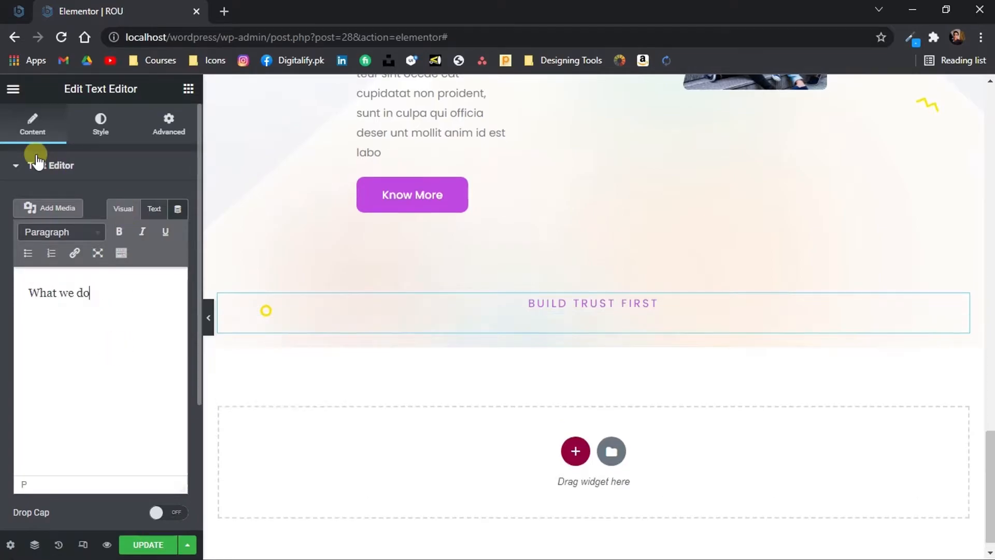
left_click(154, 209)
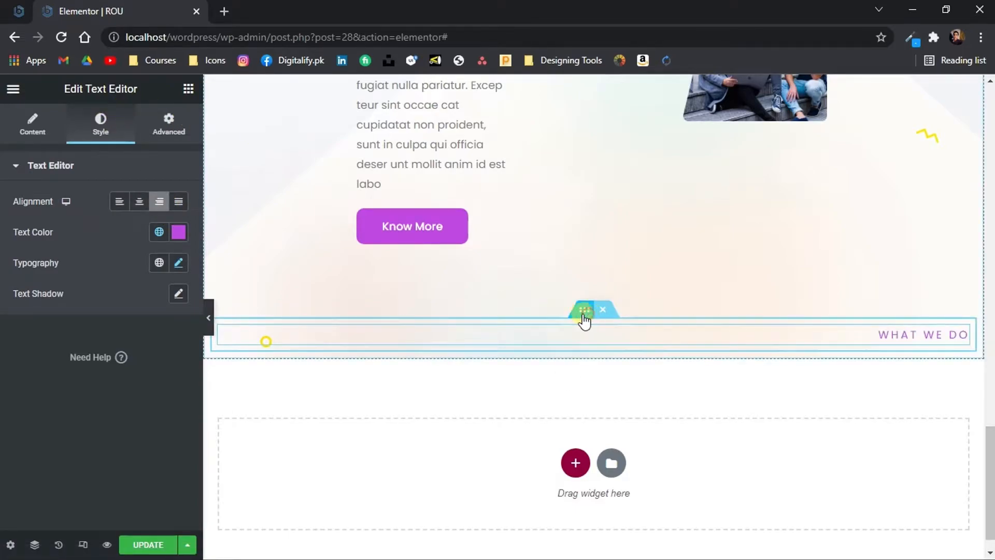
Set the "What we do" inner section's padding to 50 px top and bottom and 100 px right and left
left_click(587, 313)
left_click(170, 125)
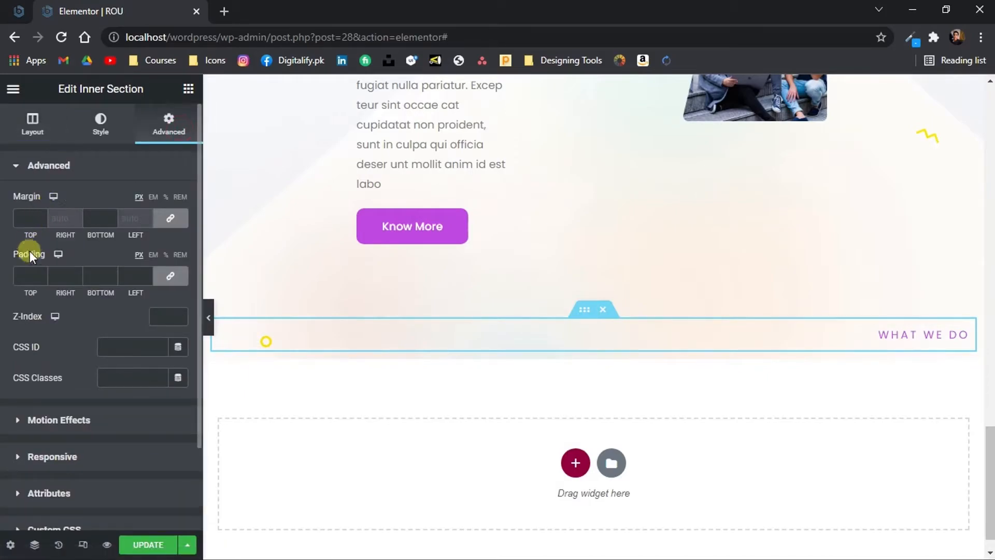
type("100")
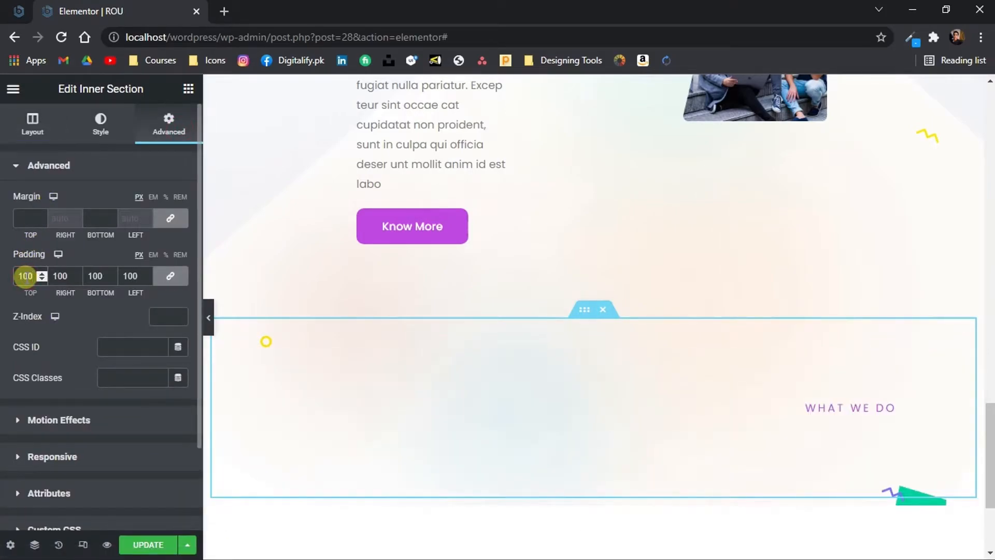
type("60")
key("Left")
key("BackSpace")
type("5")
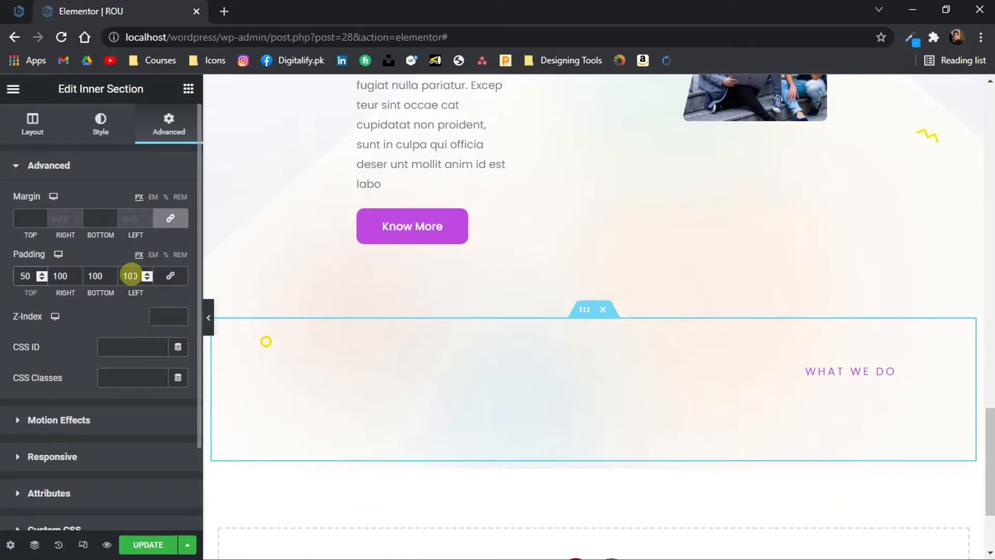
left_click_drag(90, 276, 75, 275)
type("50")
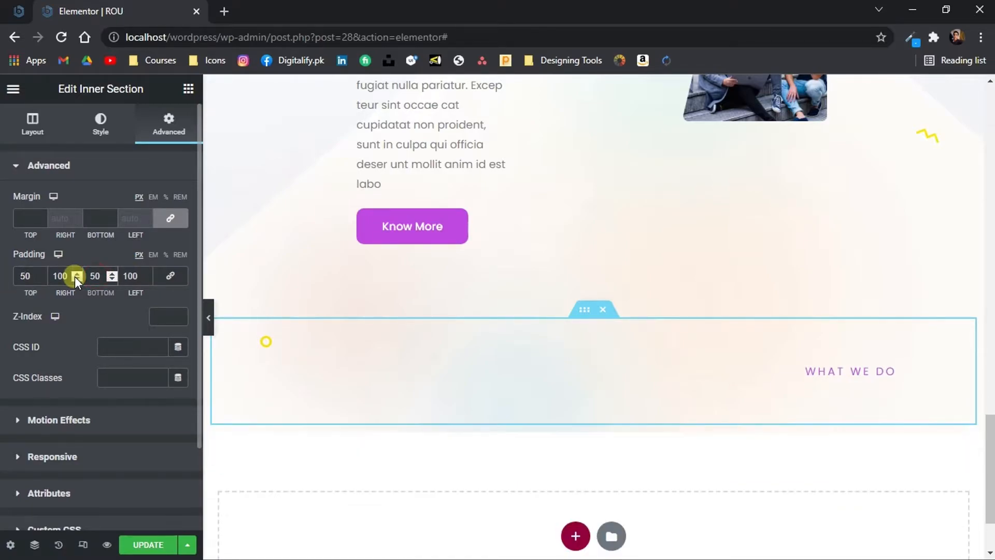
Copy the "Control your business with a single tap" heading and paste it below the "What we do" subtitle
left_click(190, 89)
left_click_drag(991, 505, 885, 275)
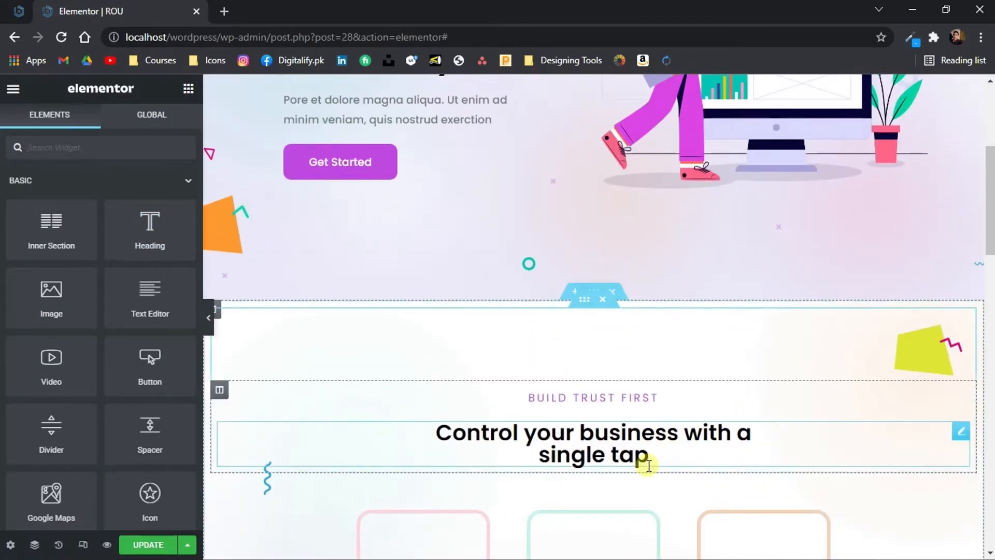
right_click(628, 444)
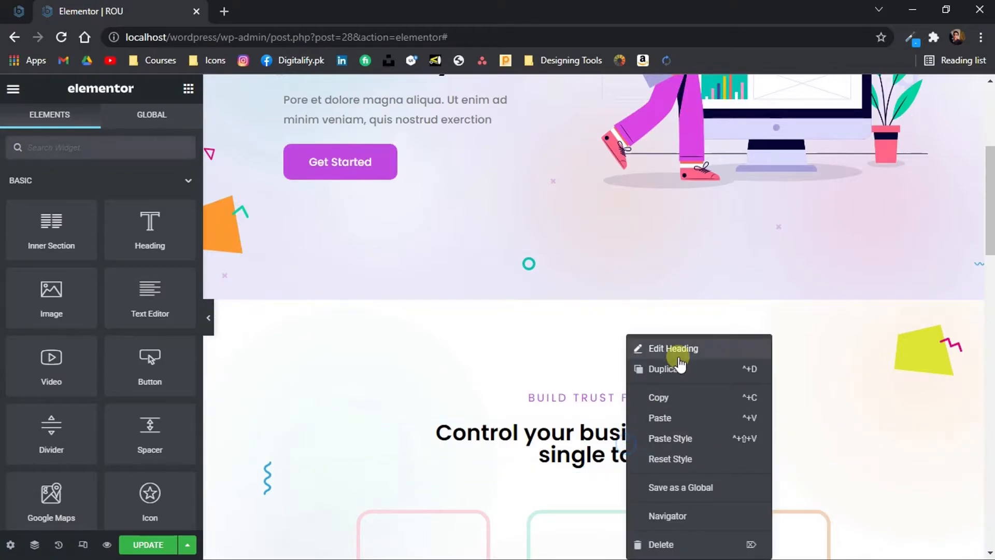
left_click(664, 396)
scroll(916, 291, "down", 15)
right_click(813, 286)
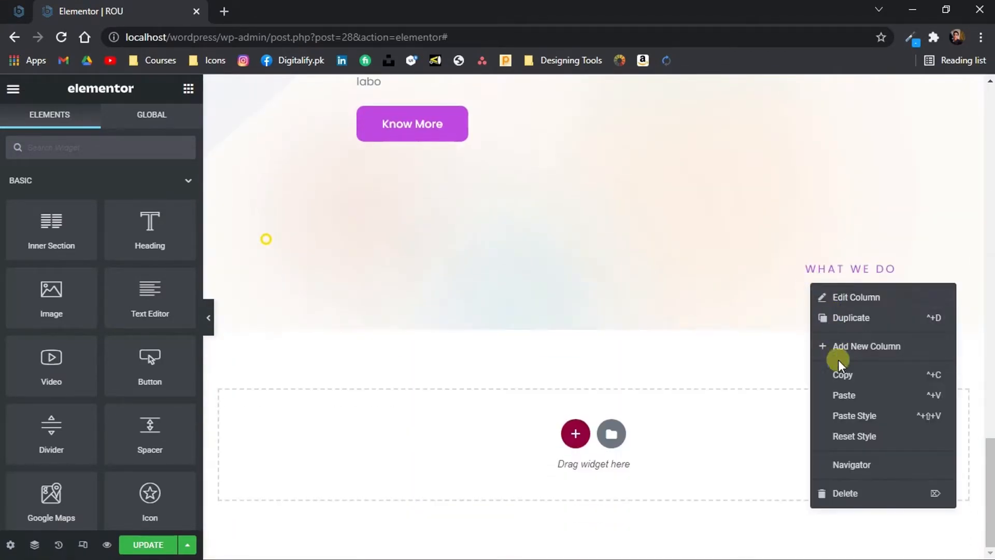
left_click(845, 398)
Replace the pasted heading's title with "Service to solve all kinds of business problem" copied from the Photoshop design
left_click(706, 325)
left_click(564, 547)
left_click_drag(422, 154, 516, 151)
left_click(338, 136)
key("ctrl+c")
key("alt+Tab")
left_click(80, 229)
key("ctrl+a")
key("ctrl+v")
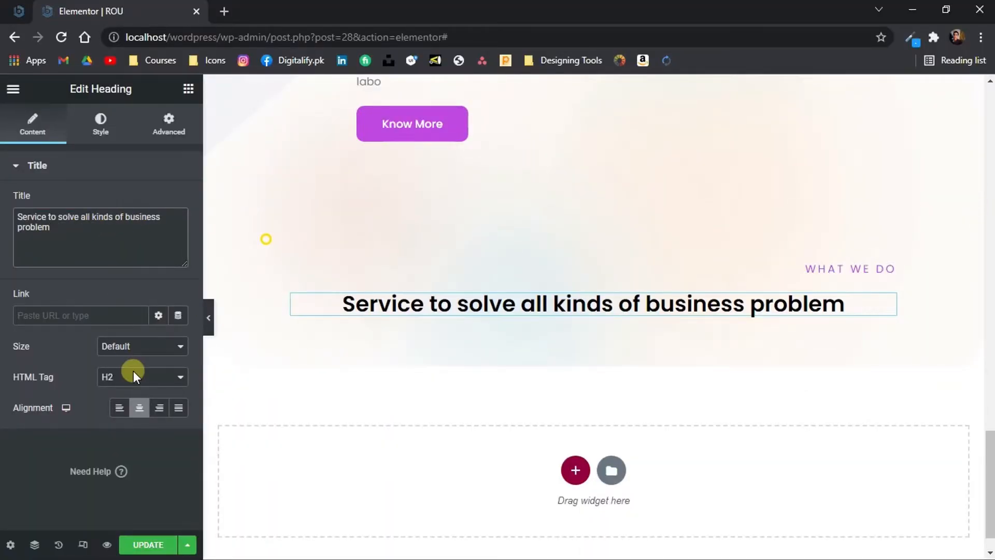
Align the services heading right and insert the line break tag "</br>" before "business problem"
left_click(159, 407)
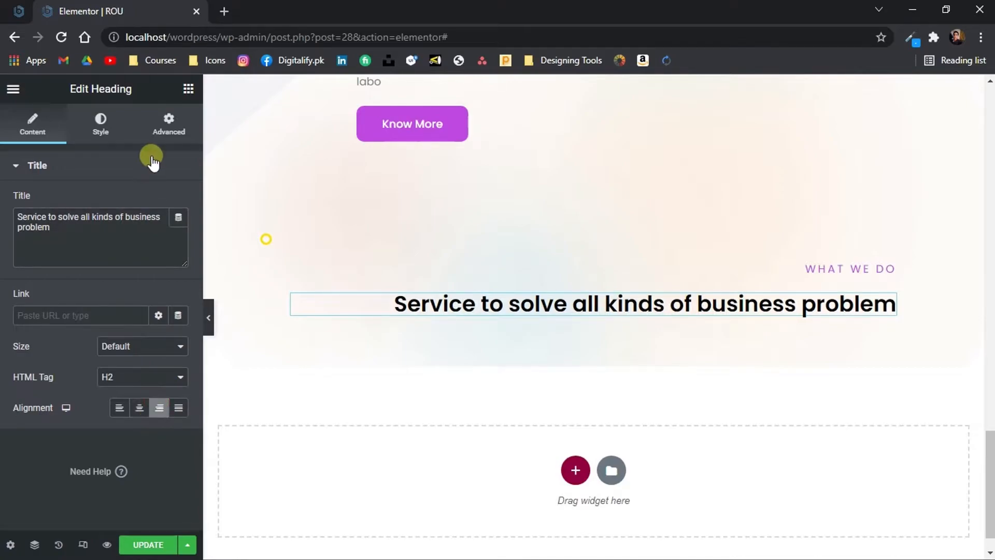
type("/")
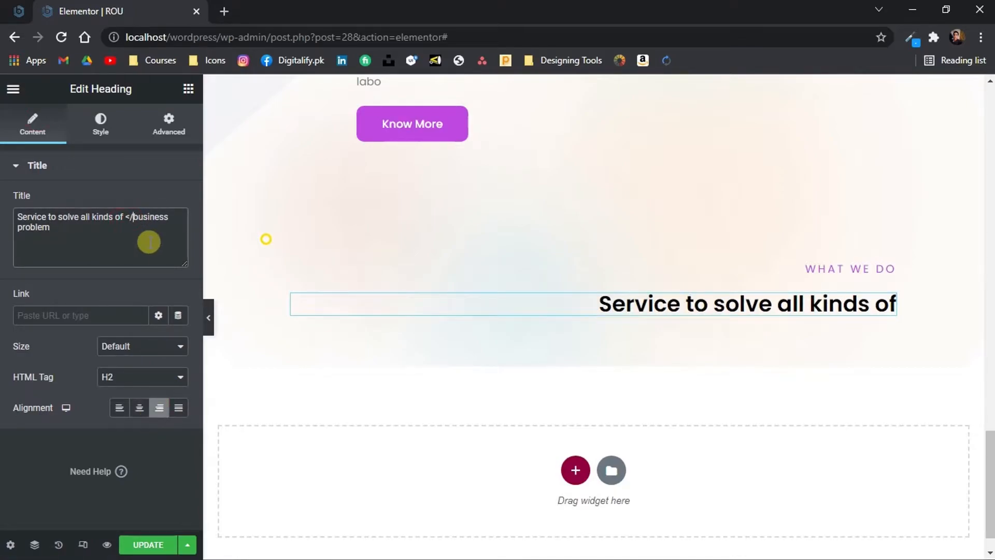
type("br>")
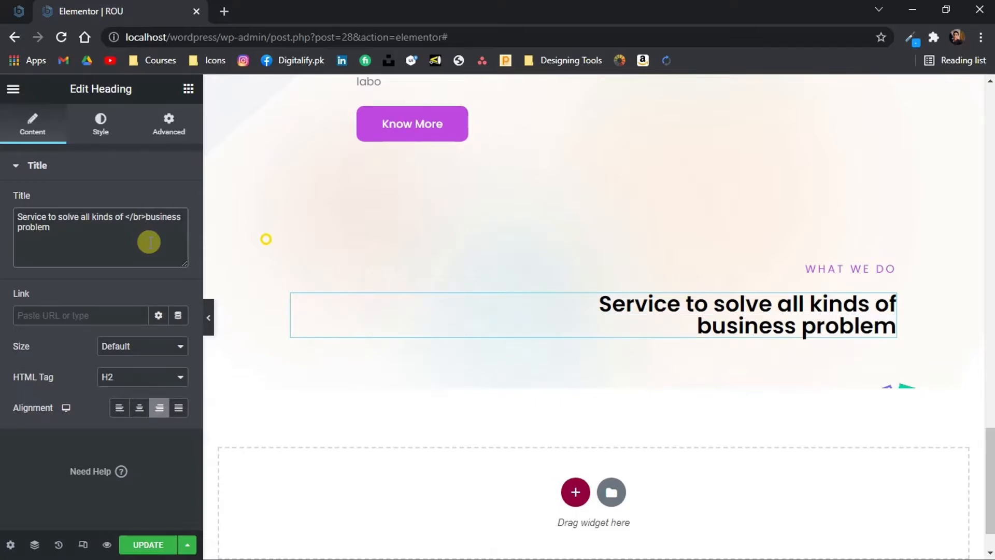
left_click_drag(990, 493, 990, 505)
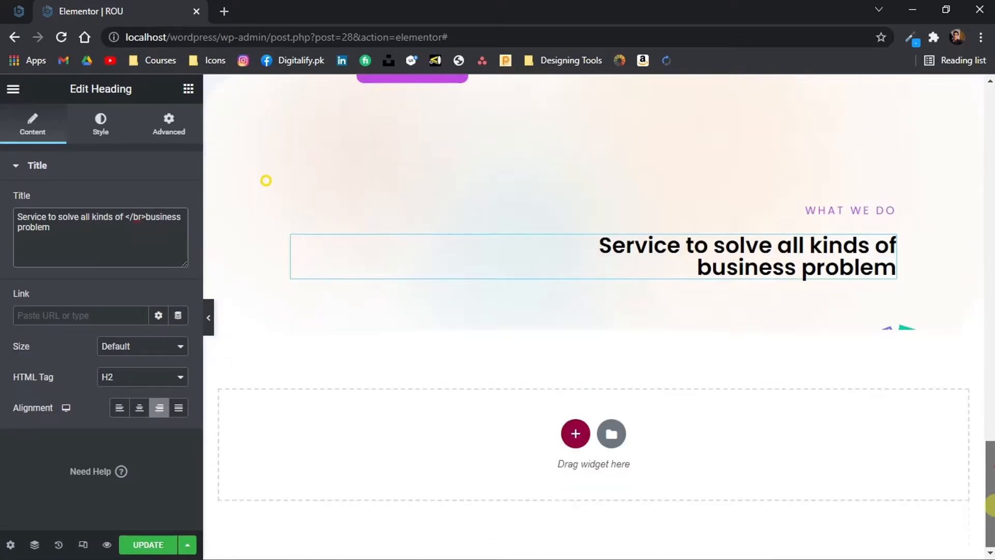
Add a two-column inner section below the services heading, with padding of 50 px top and bottom and 100 px right and left
left_click(188, 88)
left_click_drag(40, 214, 390, 284)
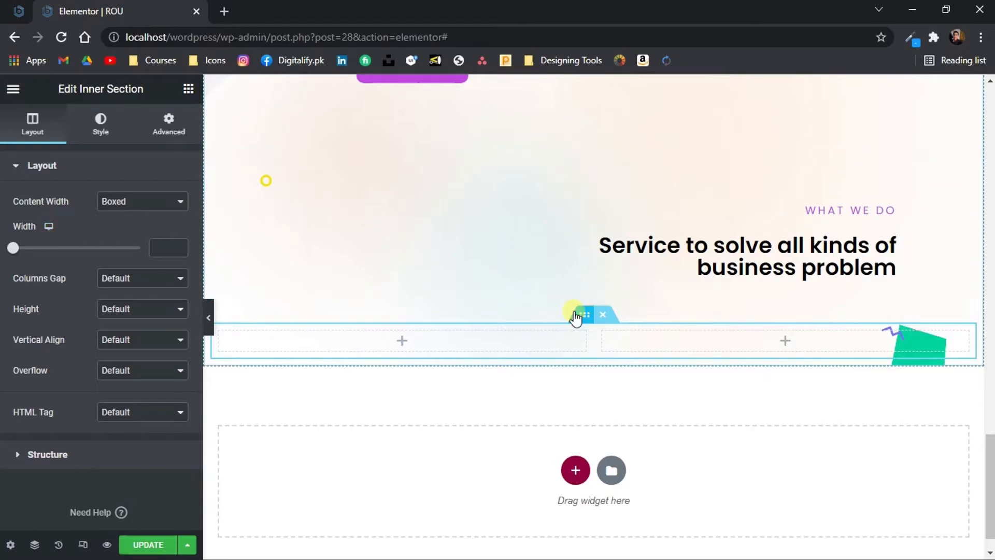
left_click(176, 123)
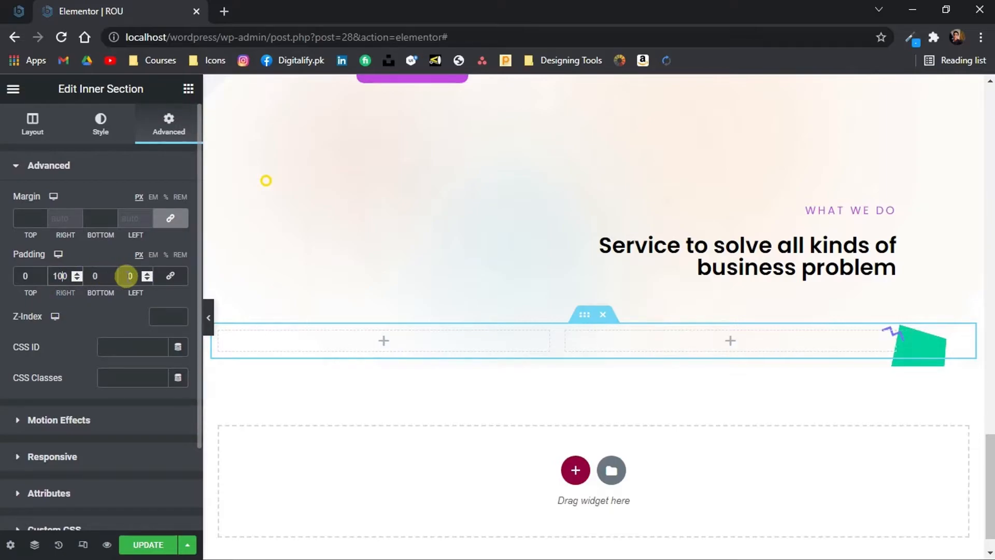
type("50")
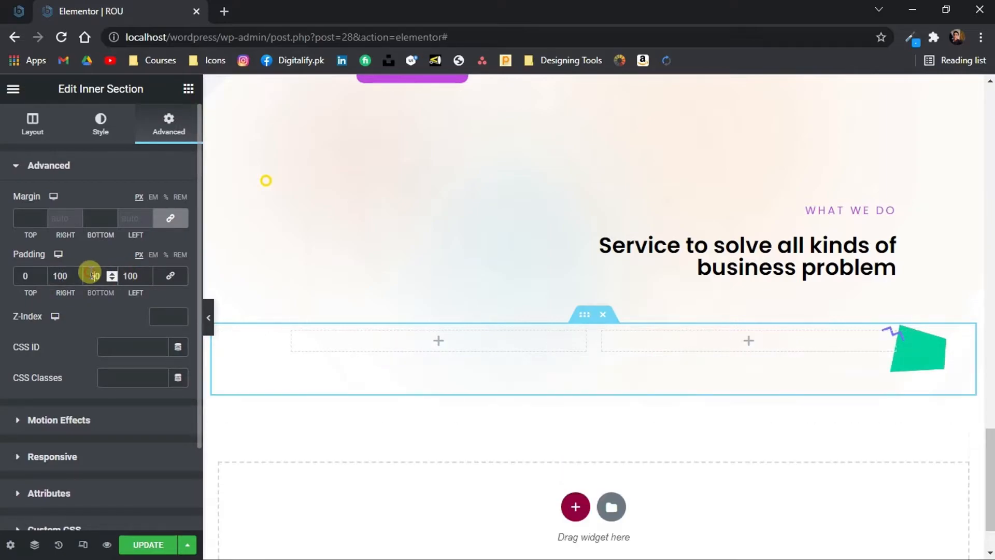
type("5")
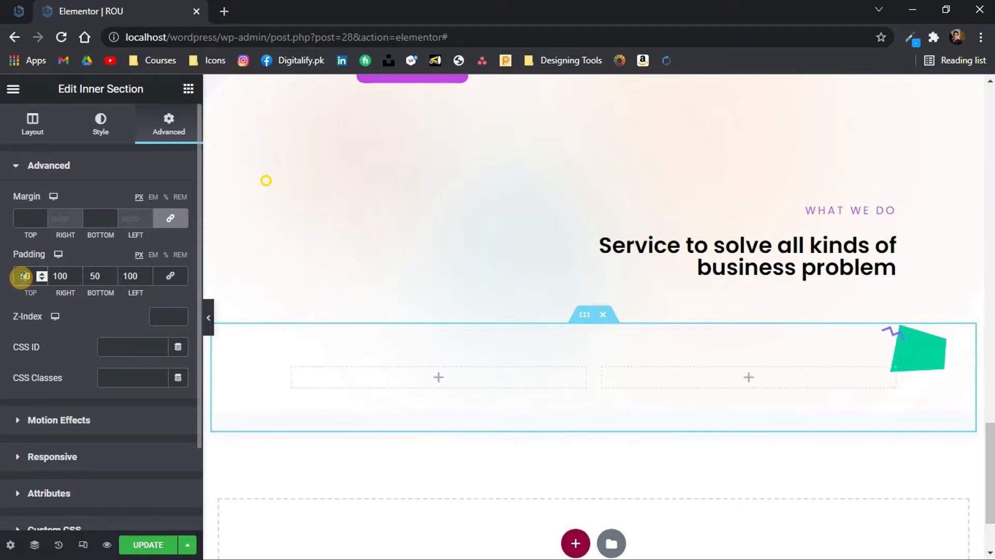
Duplicate the inner section's first column to make three columns and add a Sina Content Box to the first one
right_click(387, 384)
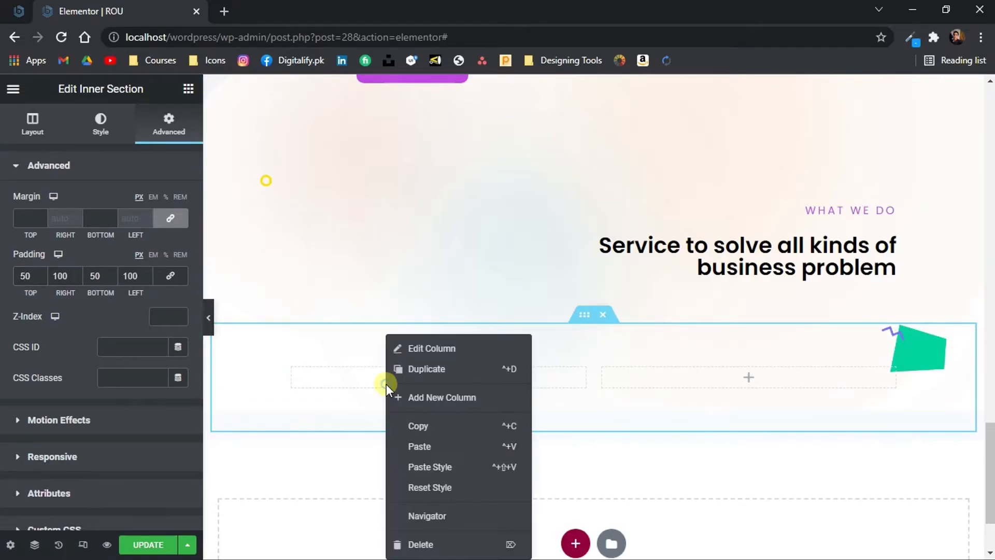
left_click(427, 369)
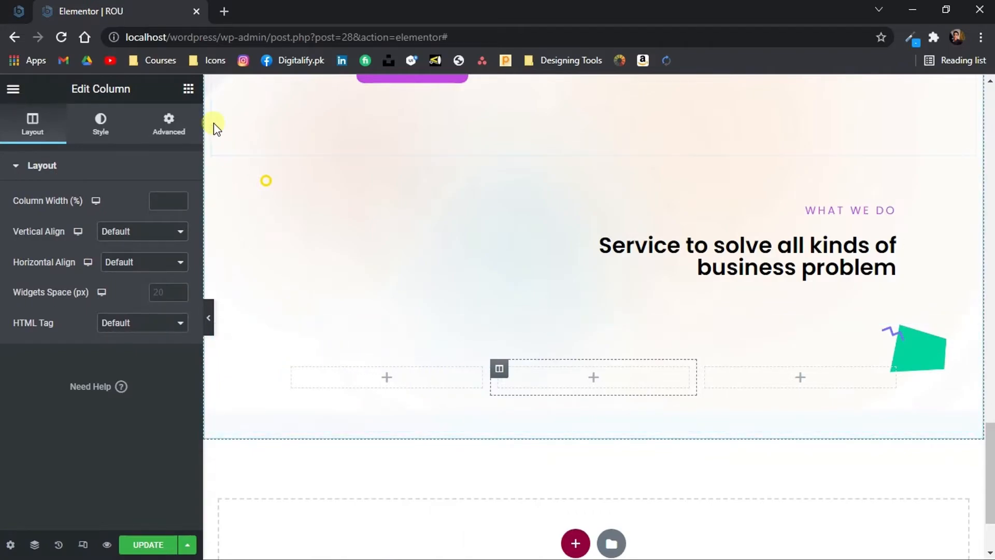
left_click(188, 92)
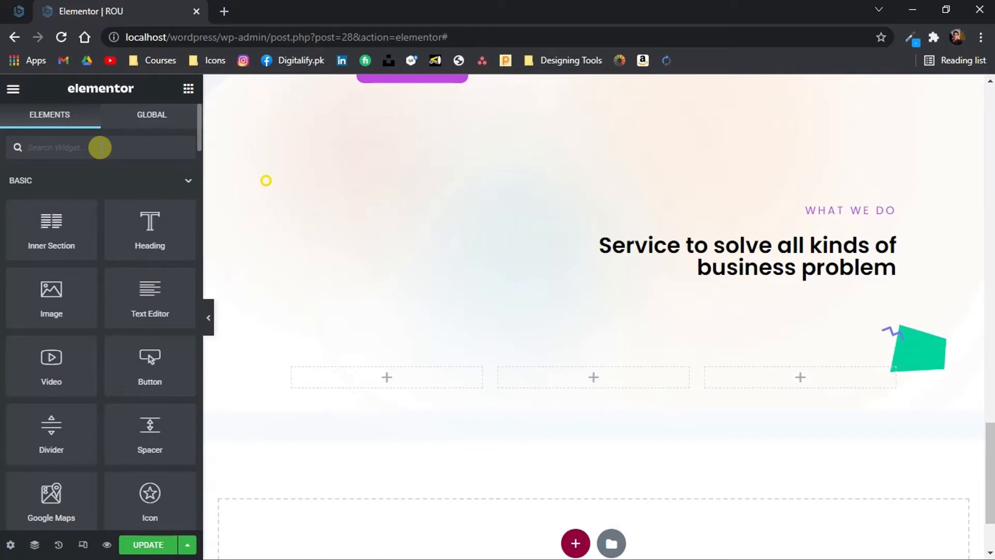
type("content box")
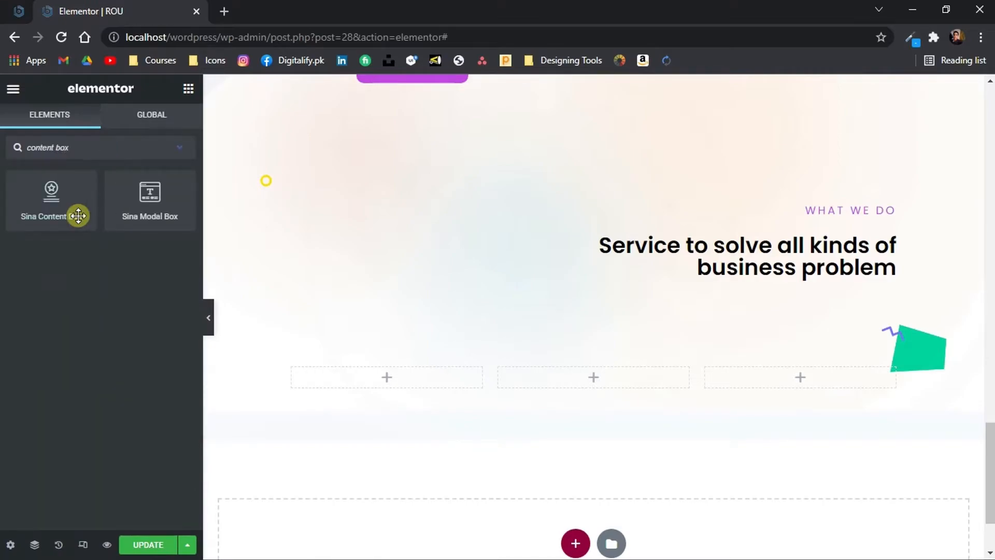
left_click_drag(17, 190, 357, 371)
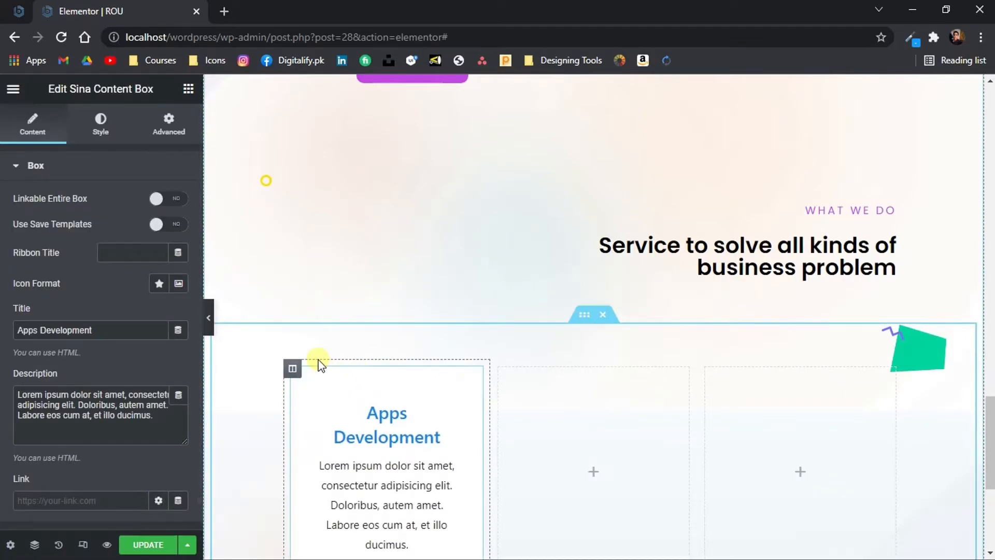
Enable saved templates on the content box and choose the Business Automation template
left_click(170, 224)
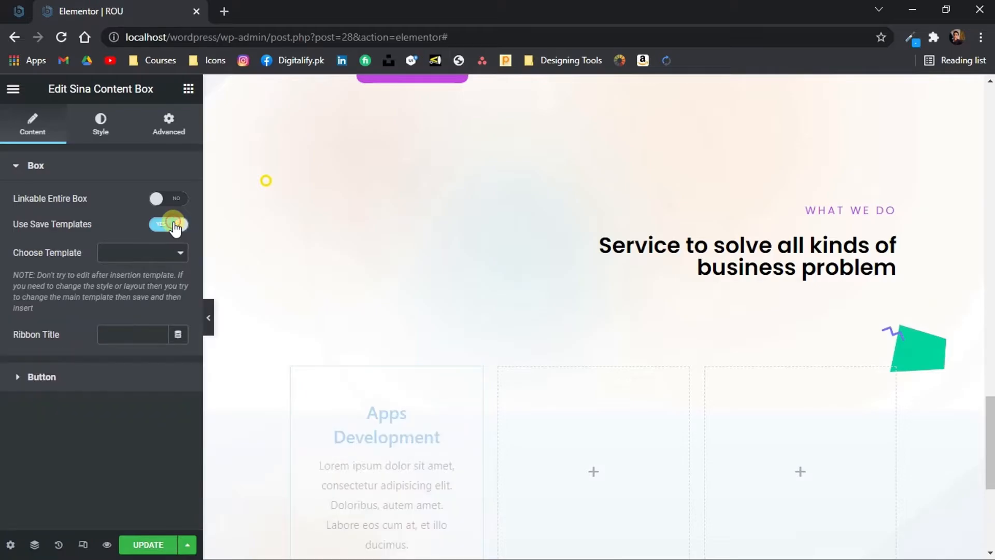
left_click(172, 255)
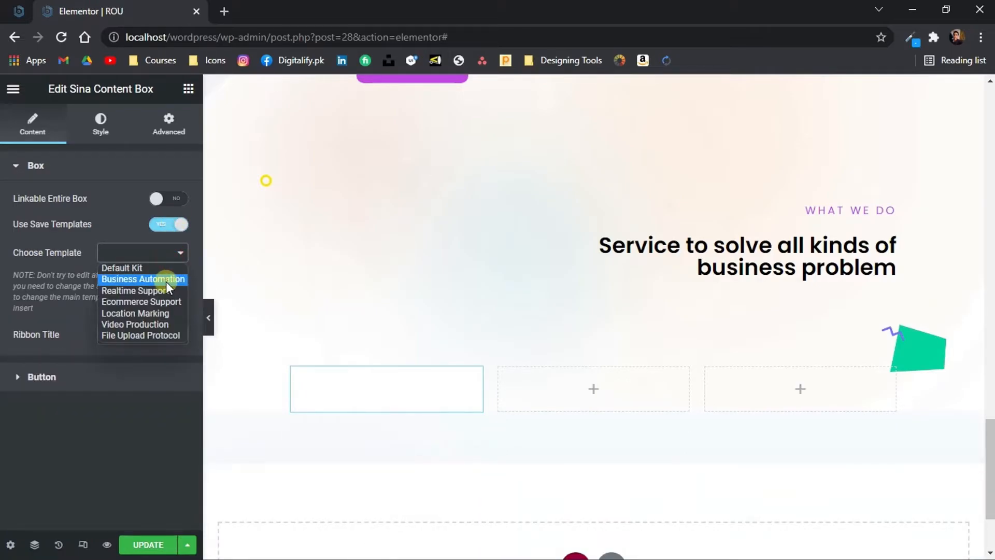
left_click(166, 281)
scroll(477, 356, "down", 7)
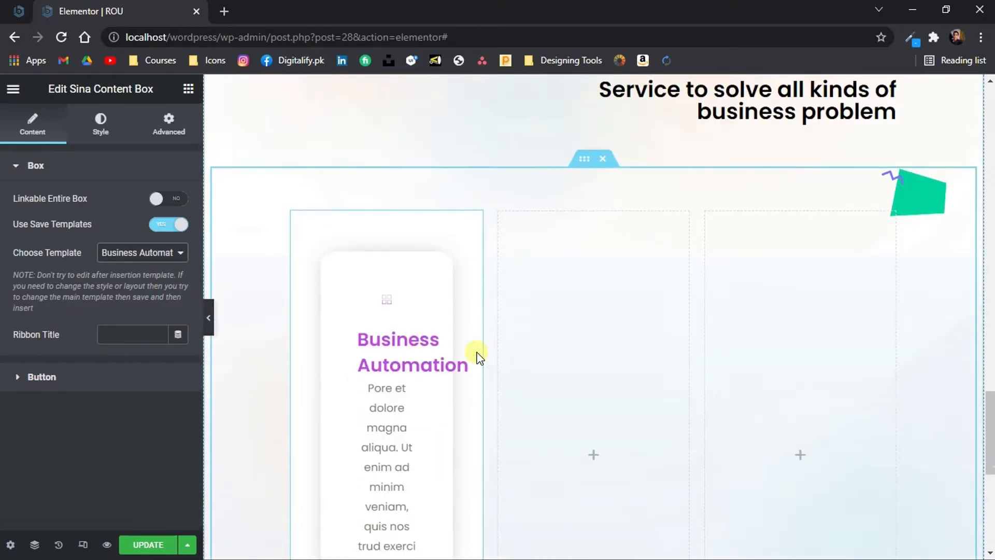
scroll(477, 357, "up", 4)
scroll(477, 357, "up", 2)
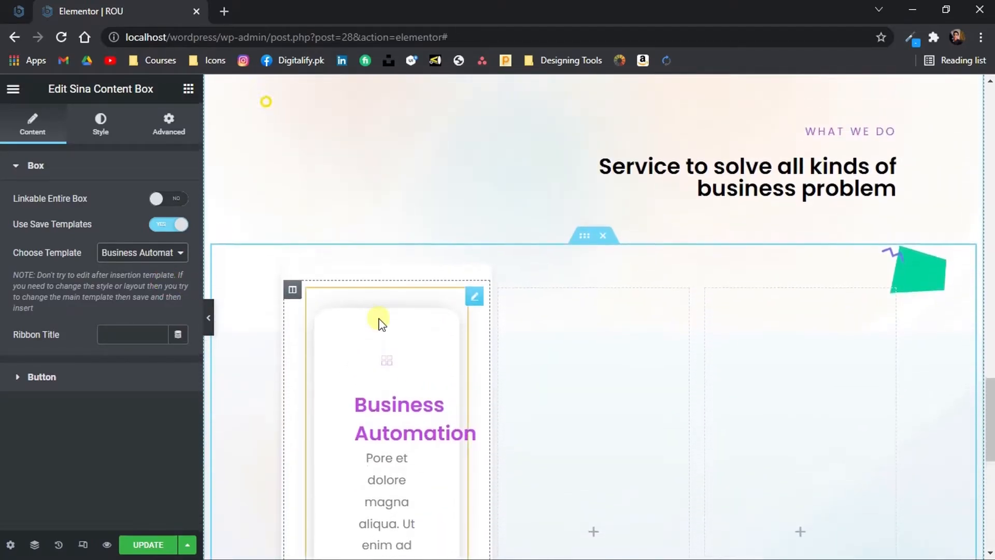
Set the content box's effect to None and make its background color fully transparent (#FFFFFF00)
left_click(101, 127)
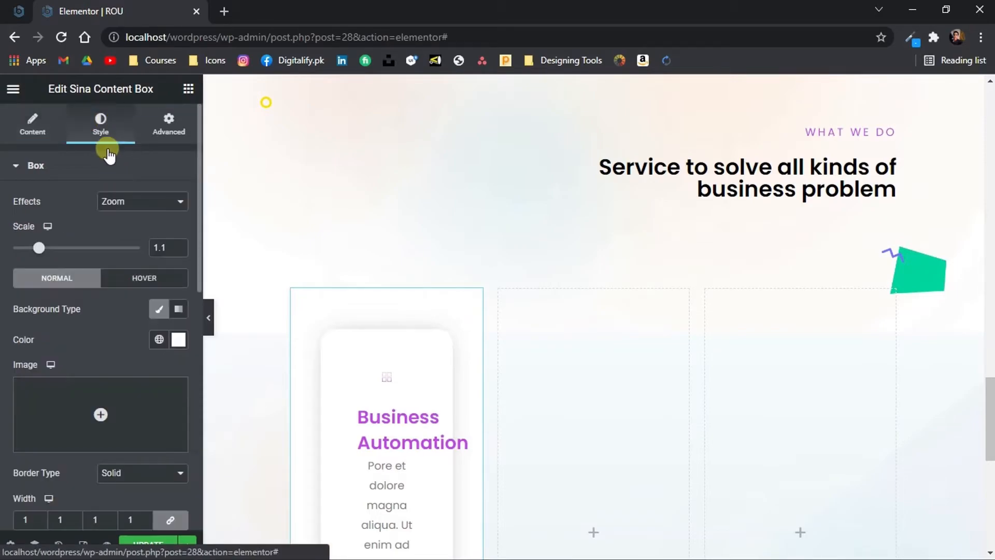
left_click(138, 201)
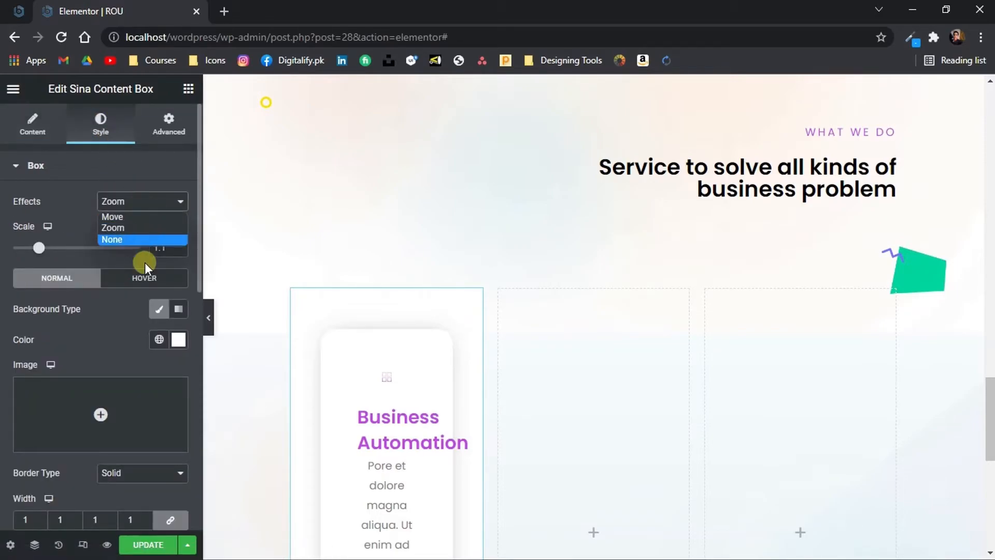
left_click(129, 239)
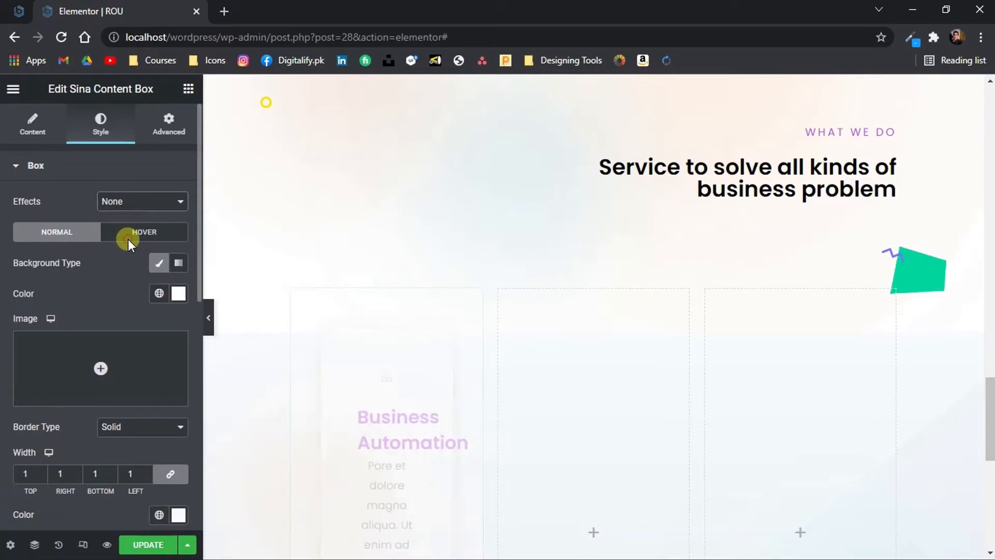
left_click(179, 294)
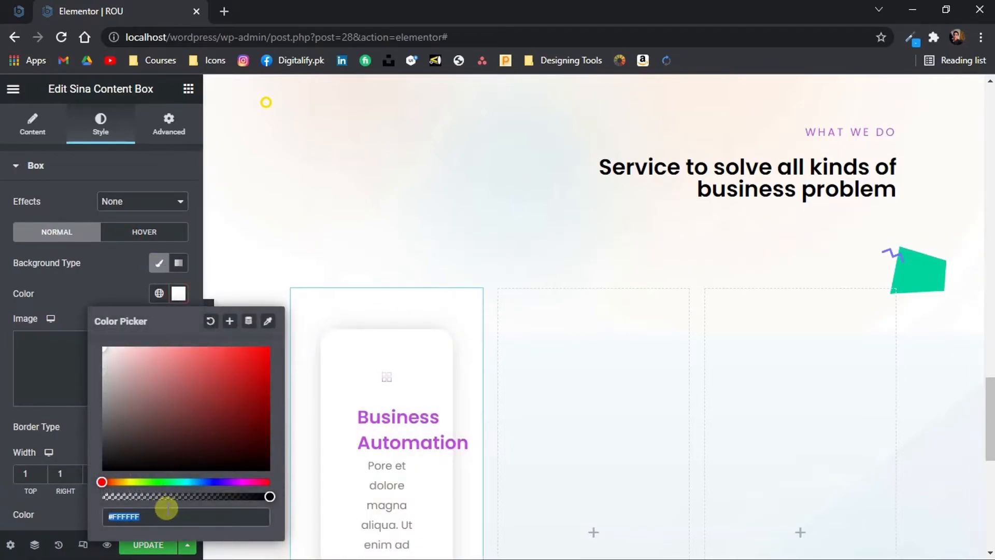
left_click_drag(166, 496, 76, 490)
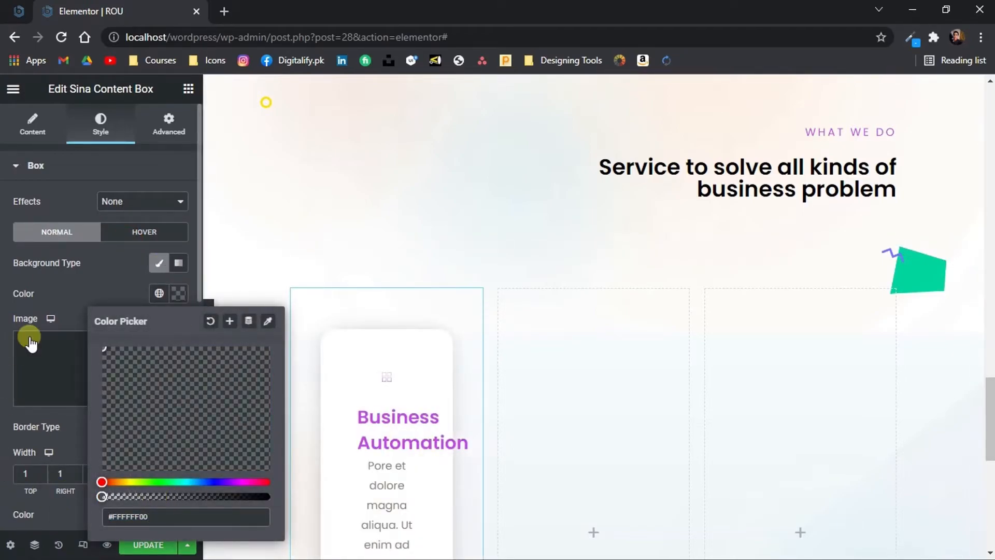
left_click(81, 284)
Set the Business Automation content box's padding to 0 px on all sides and preview the card at full width
scroll(81, 285, "down", 3)
scroll(82, 285, "down", 4)
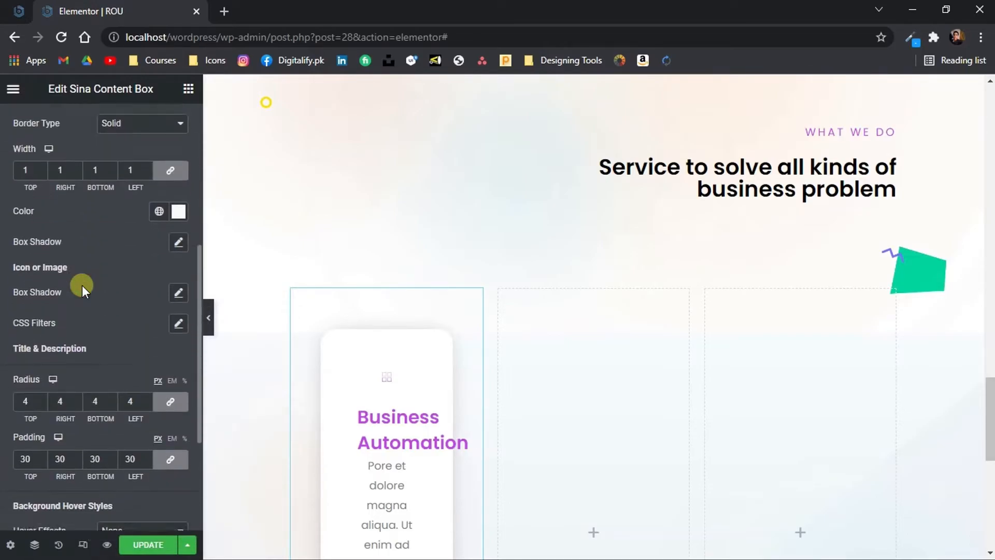
left_click(41, 359)
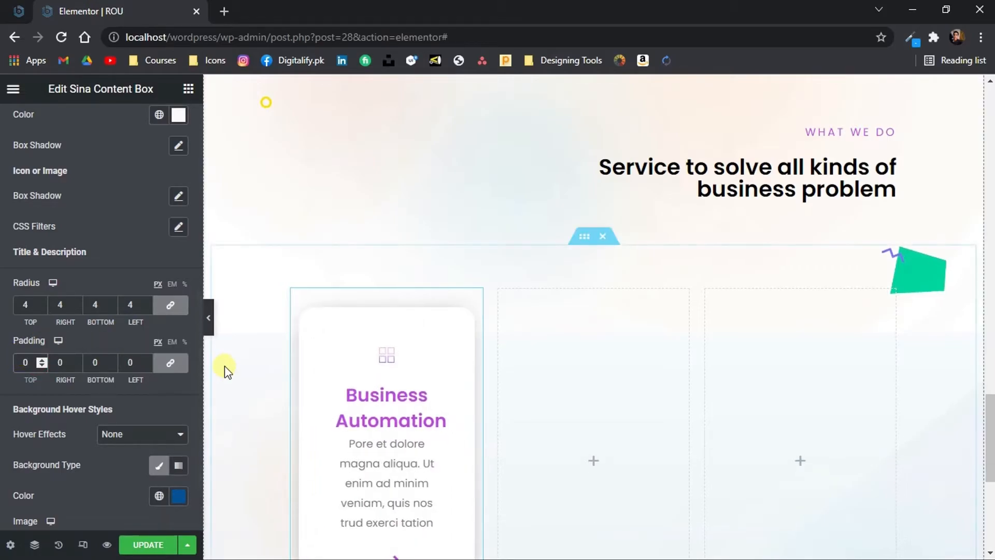
scroll(225, 366, "down", 5)
scroll(225, 365, "up", 1)
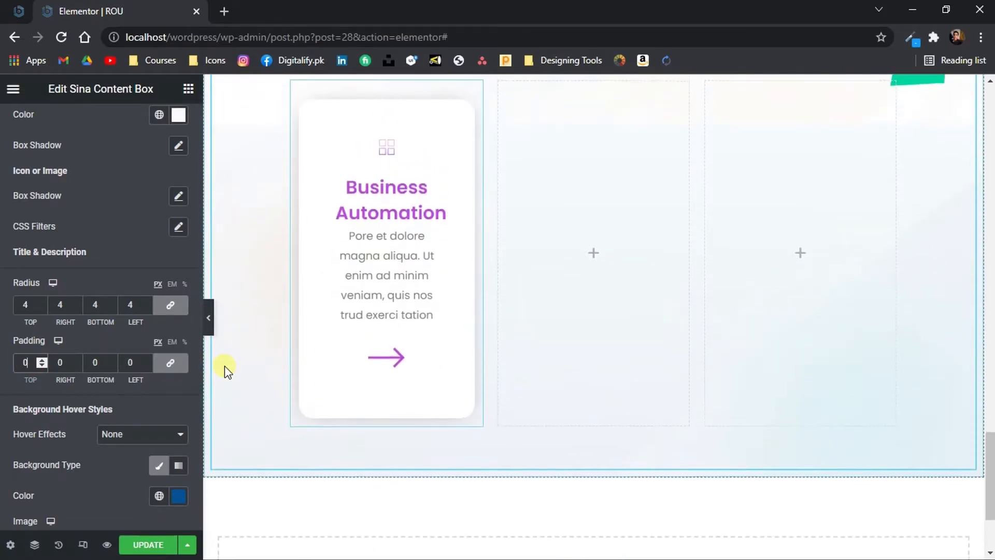
left_click(209, 318)
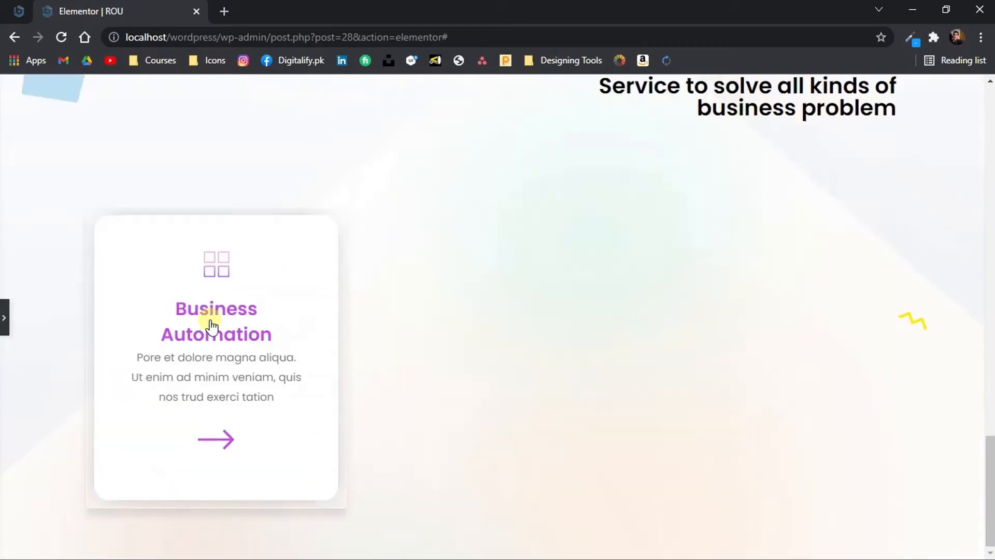
left_click(3, 323)
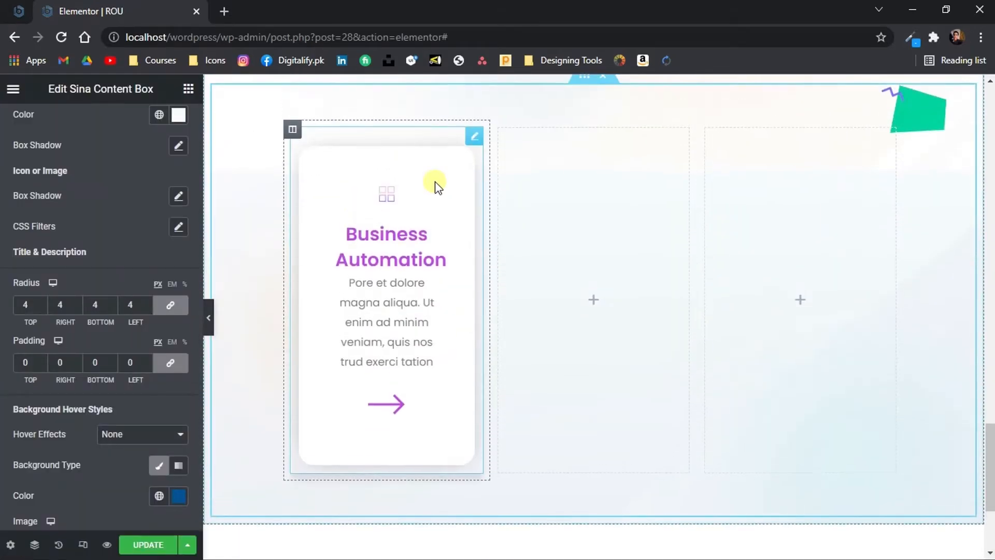
Duplicate the Business Automation content box within its column and switch the copy to the Realtime Support template
right_click(434, 181)
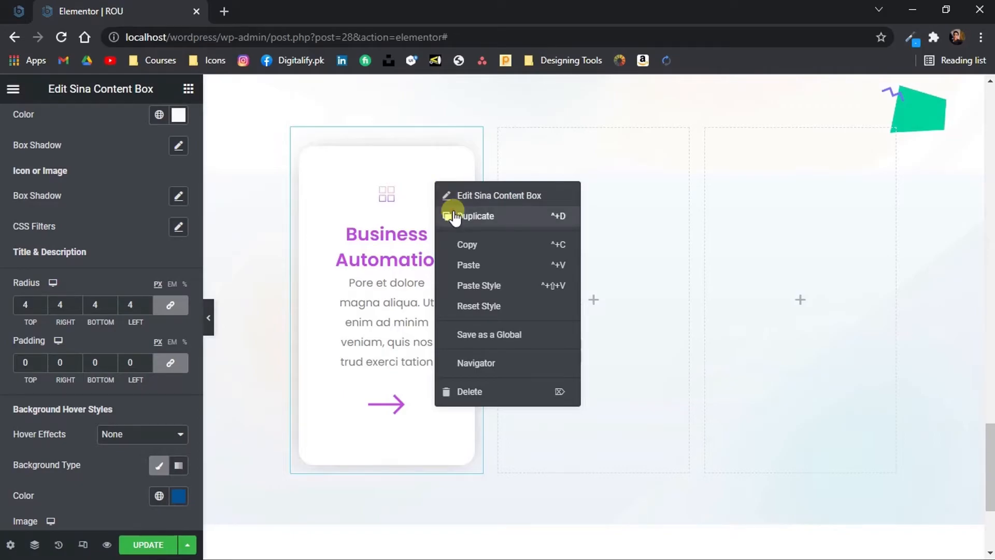
key("ctrl+d")
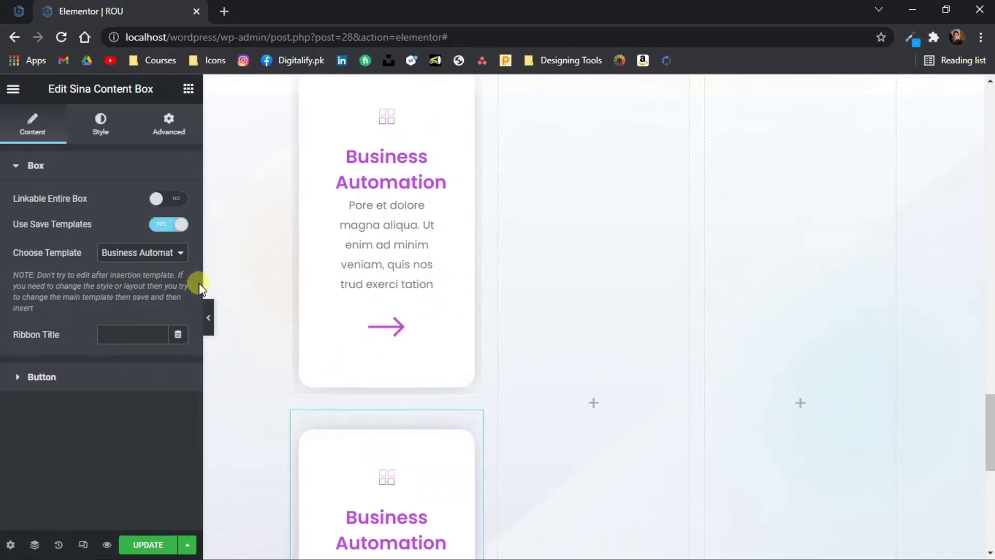
left_click(164, 254)
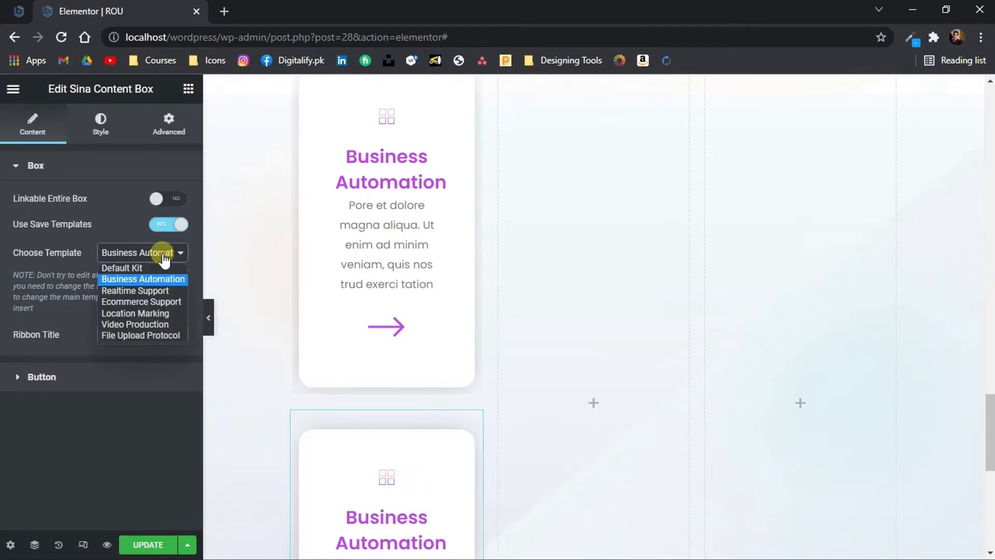
left_click(160, 292)
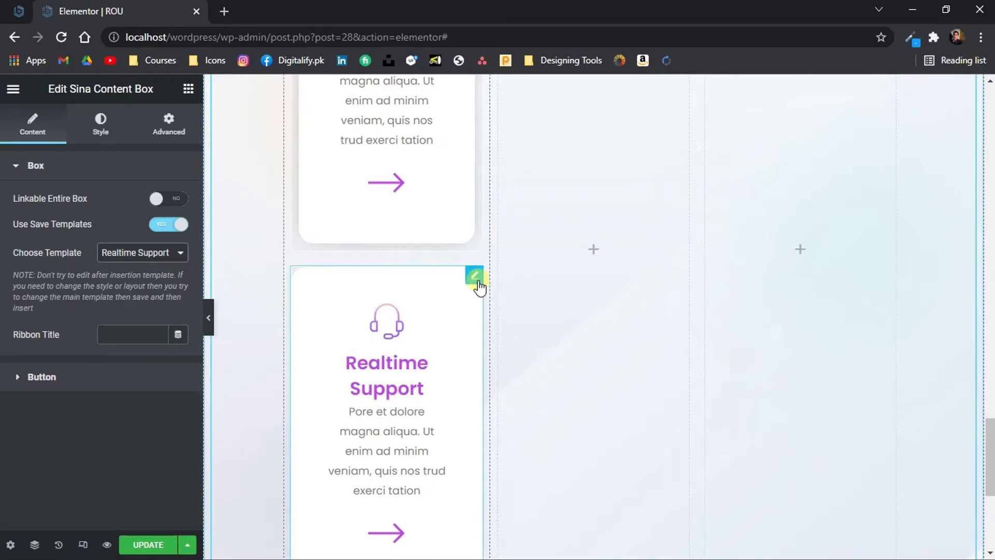
left_click(209, 317)
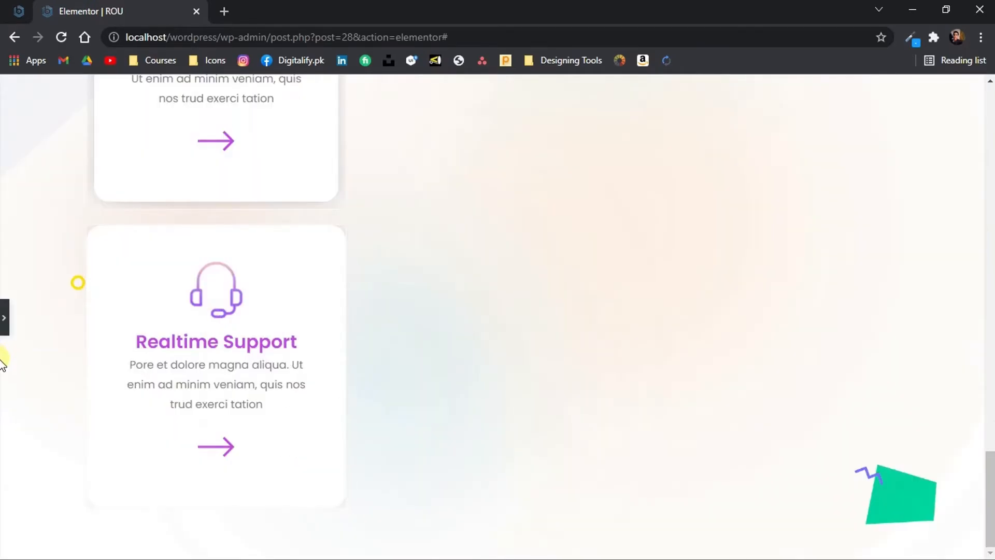
left_click(3, 324)
scroll(429, 366, "up", 3)
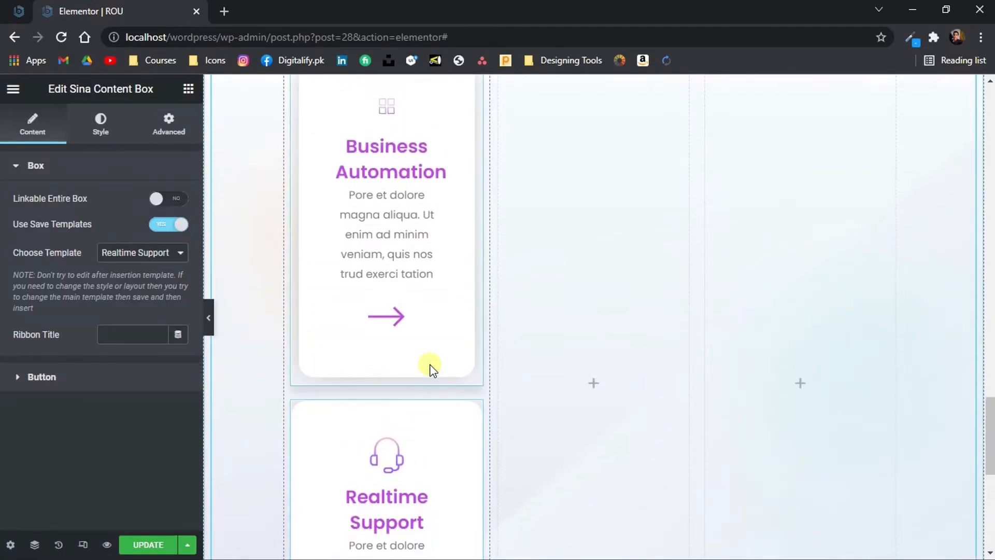
Copy the Business Automation content box and paste it twice into the second column
right_click(401, 288)
left_click(438, 349)
right_click(570, 217)
left_click(605, 329)
right_click(396, 336)
right_click(583, 449)
left_click(617, 444)
Paste the copied Business Automation content box twice into the third column
right_click(729, 268)
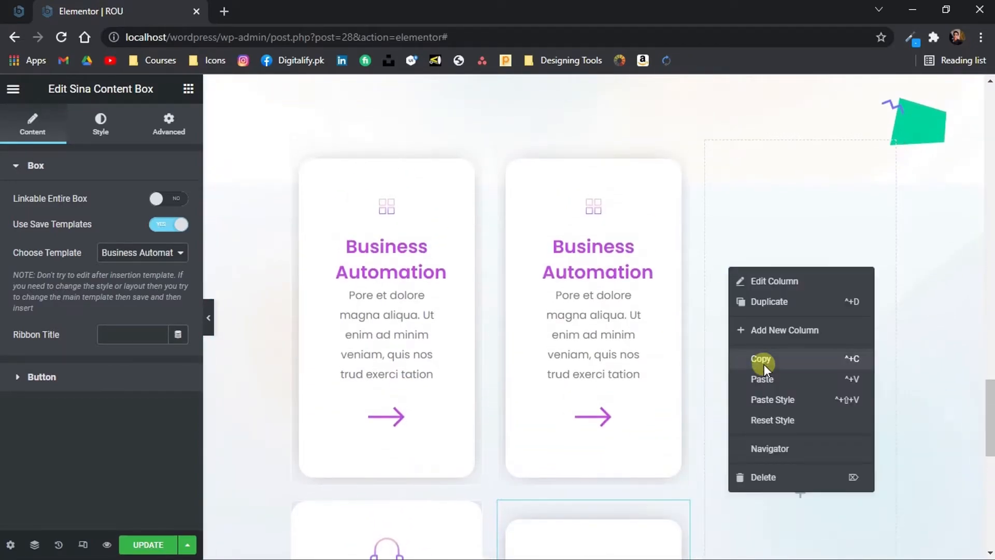
left_click(772, 379)
right_click(803, 485)
left_click(844, 416)
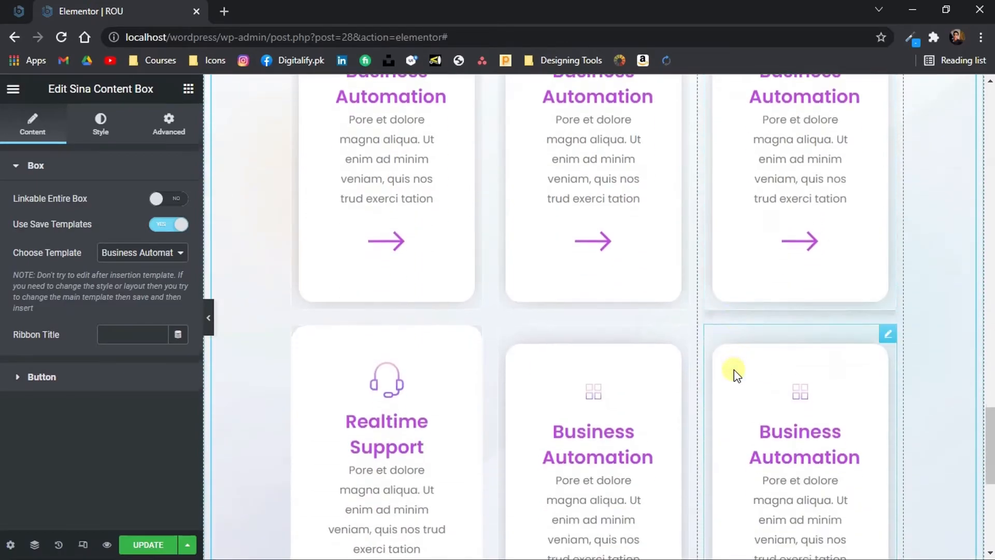
Assign the Ecommerce Support template to the second column's upper box and Location Marking to its lower box
scroll(247, 207, "up", 3)
left_click(142, 252)
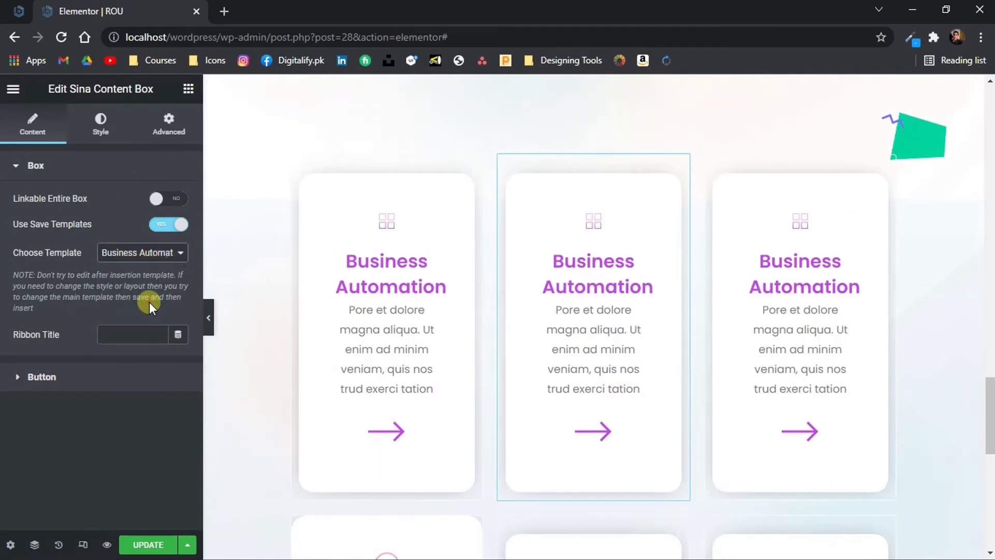
left_click(133, 302)
scroll(745, 291, "down", 5)
left_click(681, 256)
left_click(135, 253)
left_click(136, 313)
scroll(671, 276, "up", 7)
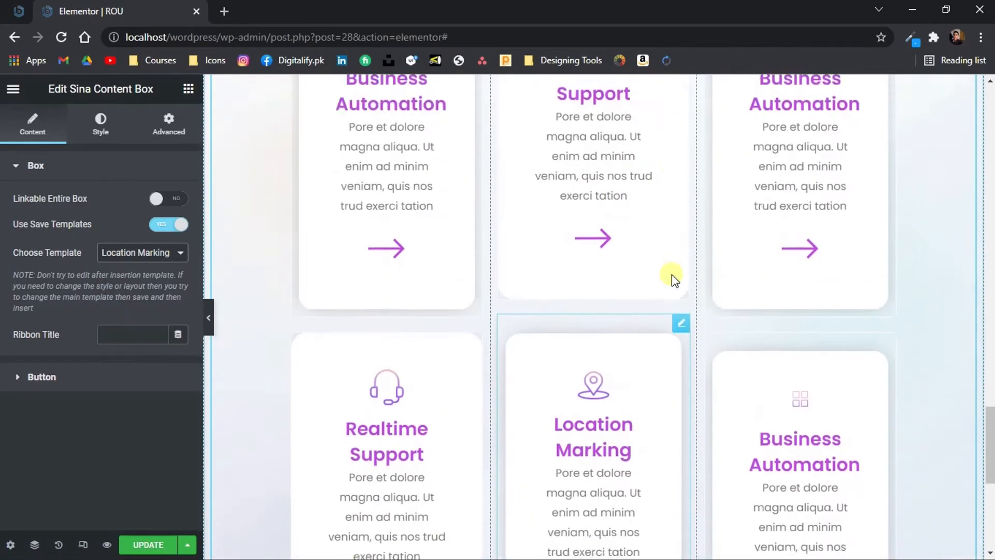
Assign the Video Production template to the third column's upper box and File Upload Protocol to its lower box
left_click(888, 274)
left_click(141, 253)
left_click(135, 310)
scroll(906, 231, "down", 7)
left_click(889, 278)
left_click(141, 253)
left_click(134, 322)
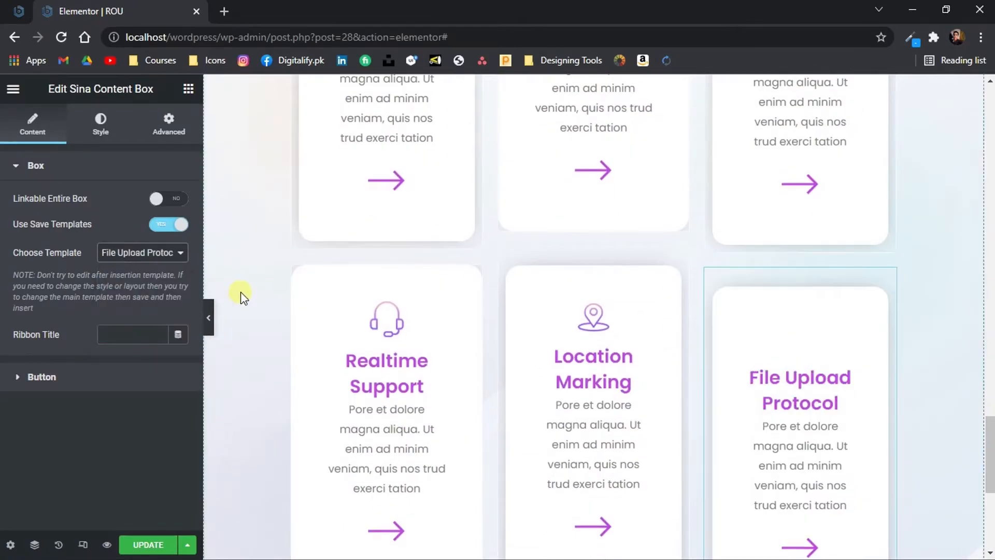
Set the padding of the Business Automation content box to 20 px on all sides
left_click(208, 318)
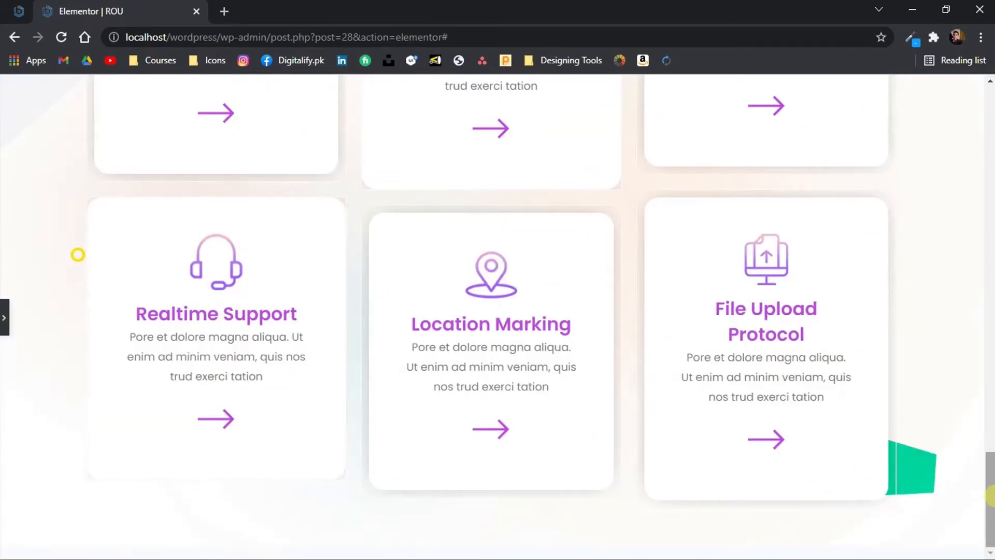
scroll(988, 451, "up", 5)
scroll(988, 451, "up", 1)
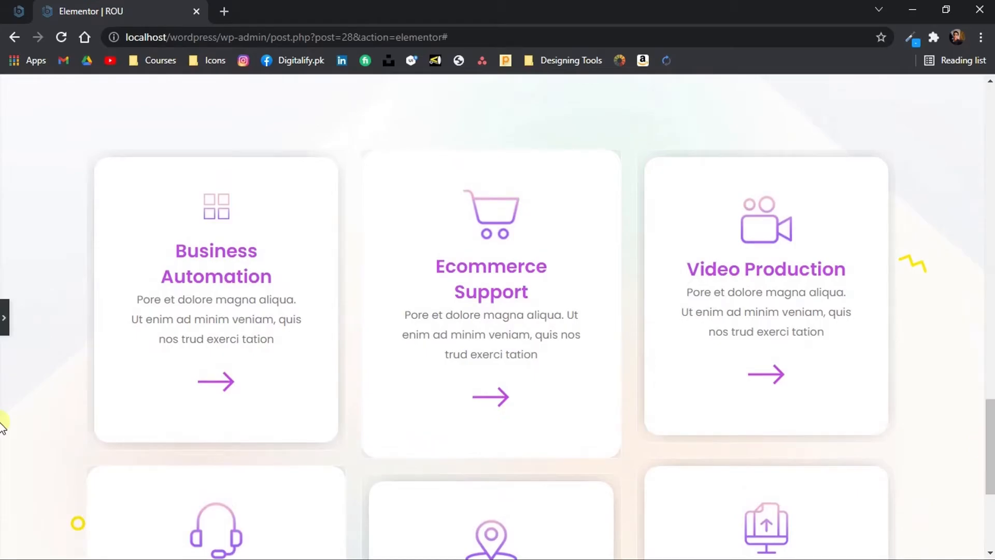
scroll(6, 313, "up", 1)
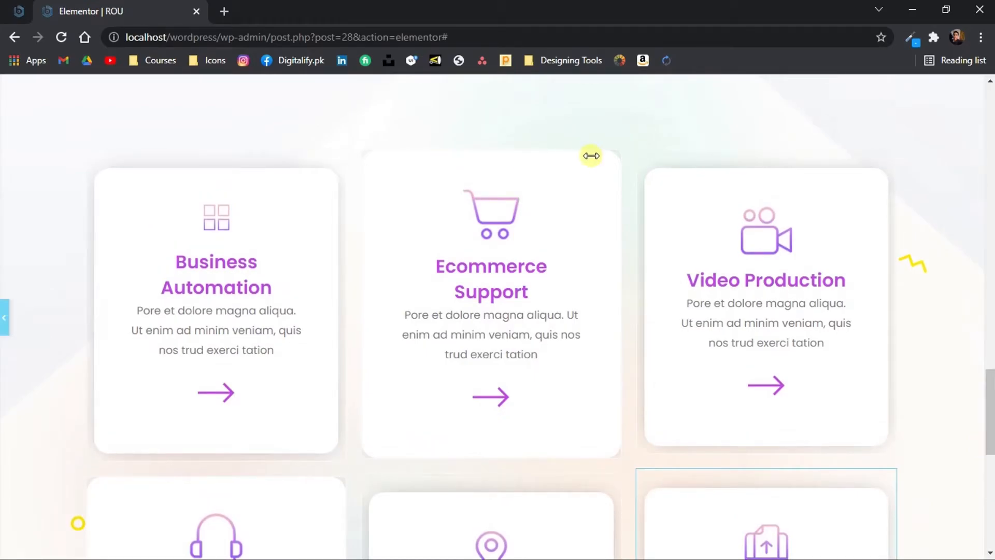
scroll(426, 404, "down", 5)
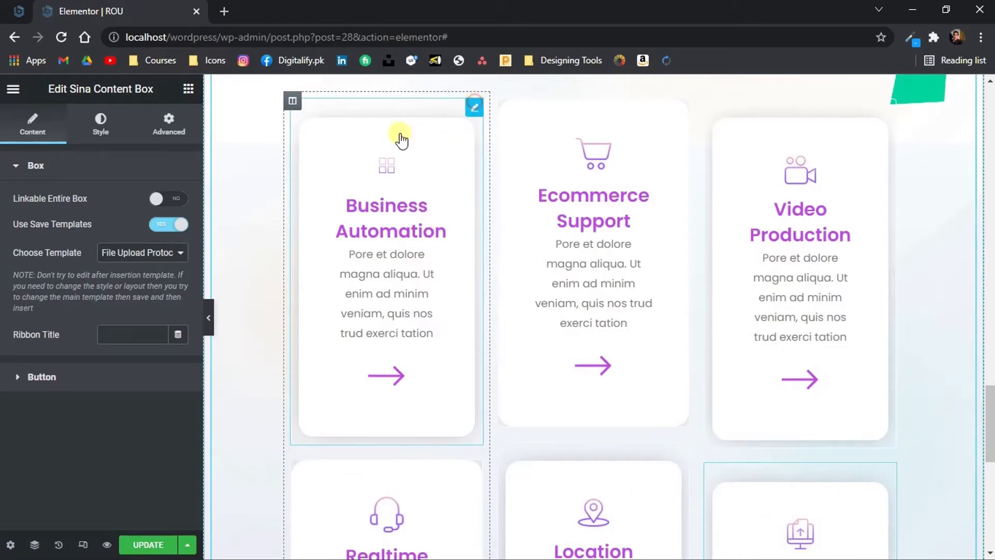
left_click(100, 124)
scroll(27, 353, "down", 9)
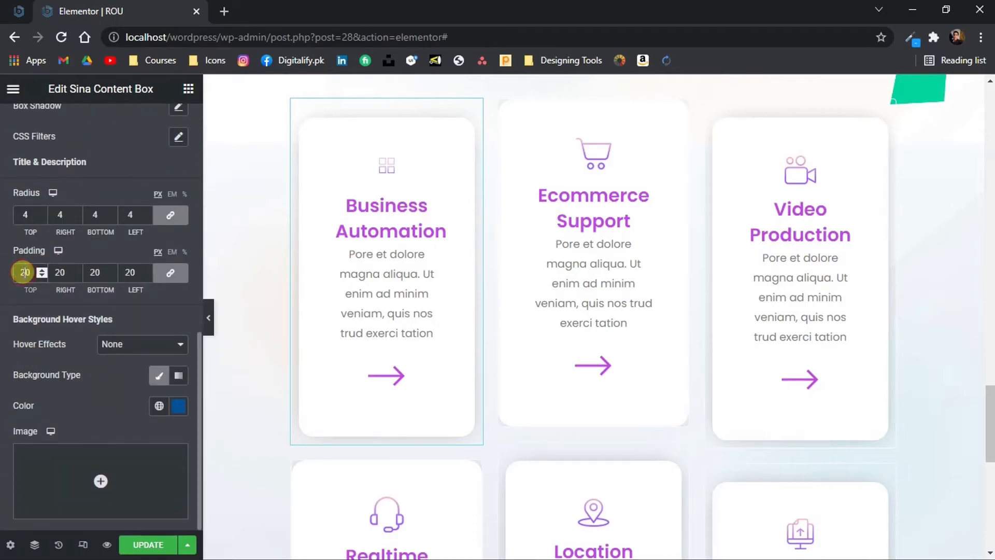
type("0")
key("BackSpace")
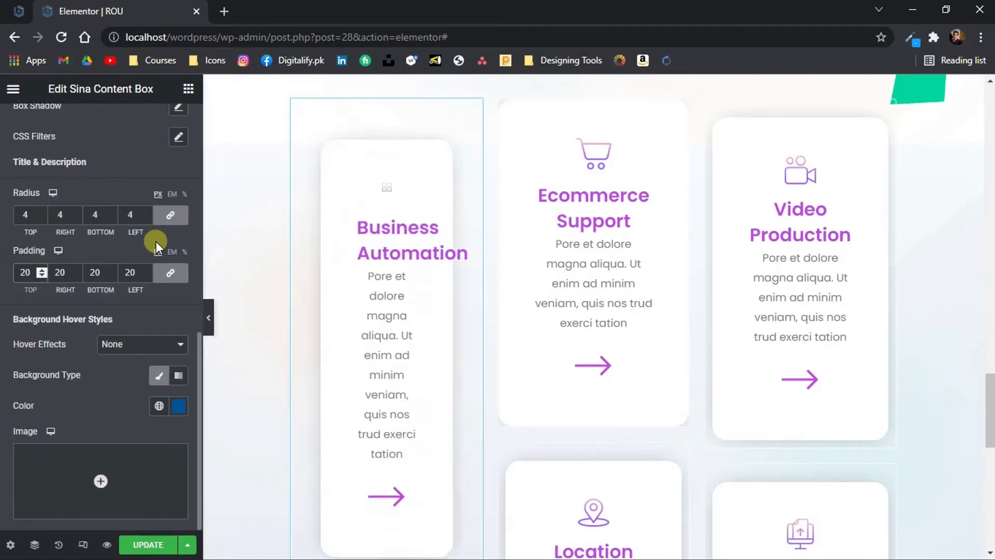
Set the border type of the Business Automation content box to None
left_click(208, 317)
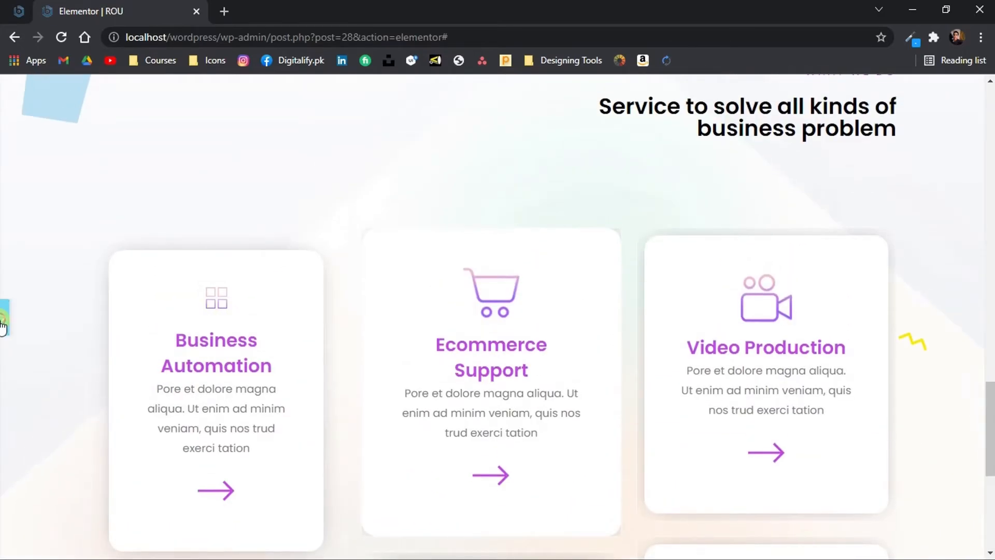
scroll(235, 256, "down", 3)
left_click(235, 256)
scroll(72, 264, "up", 4)
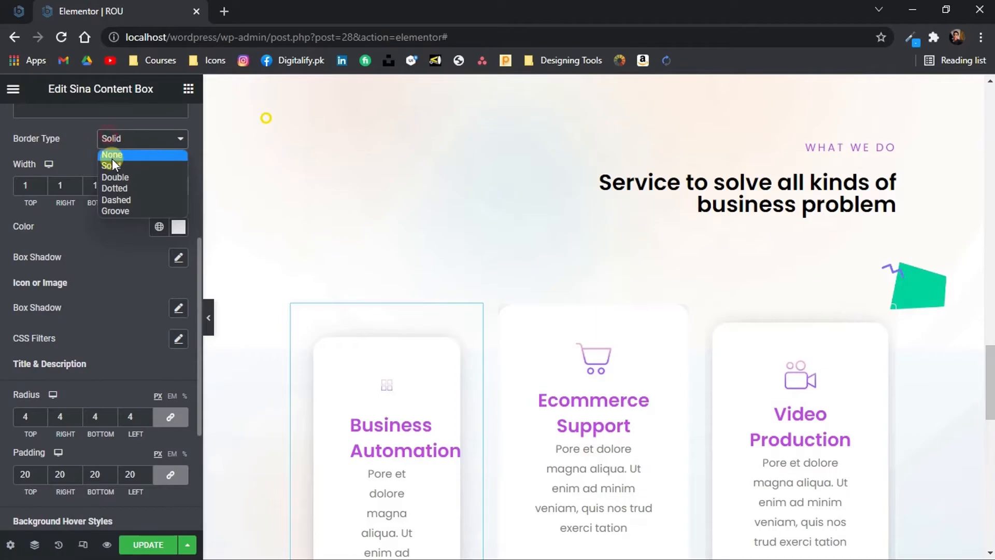
left_click(113, 159)
left_click(412, 389)
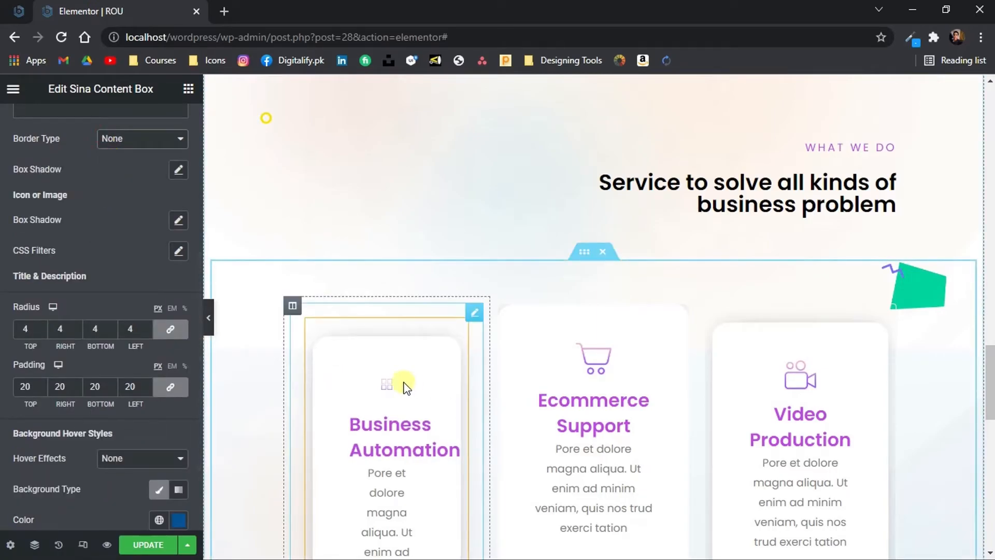
scroll(318, 353, "down", 4)
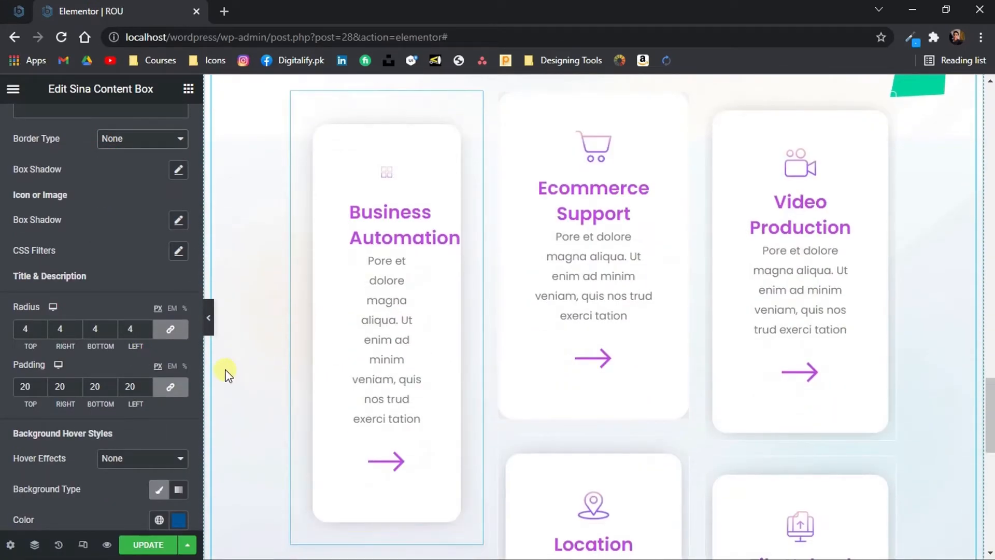
scroll(89, 297, "up", 1)
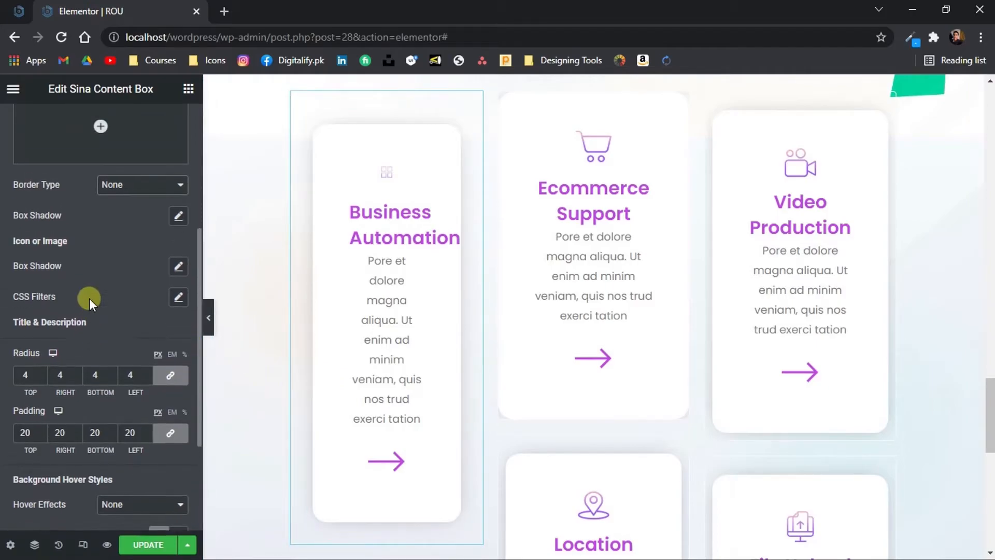
scroll(430, 389, "down", 5)
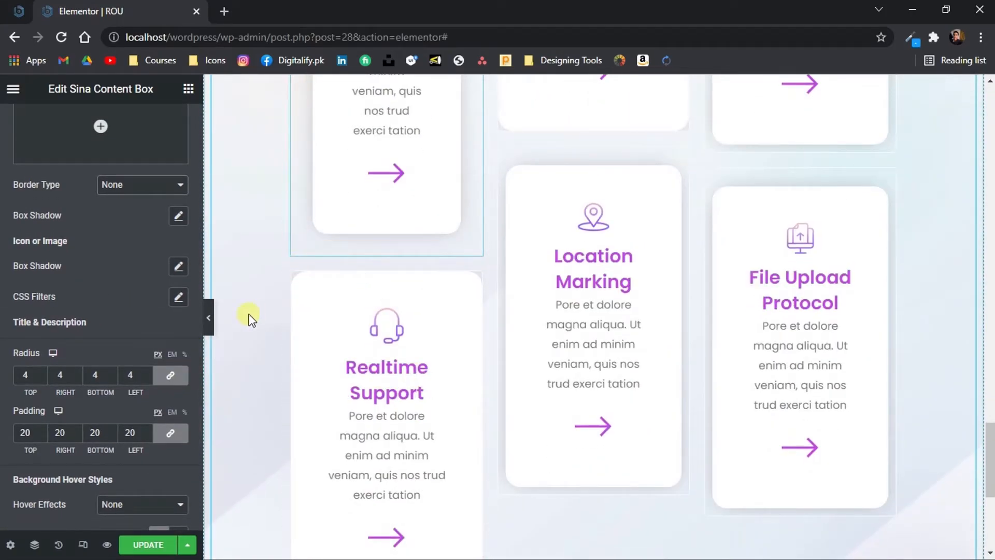
scroll(52, 283, "up", 5)
left_click(112, 231)
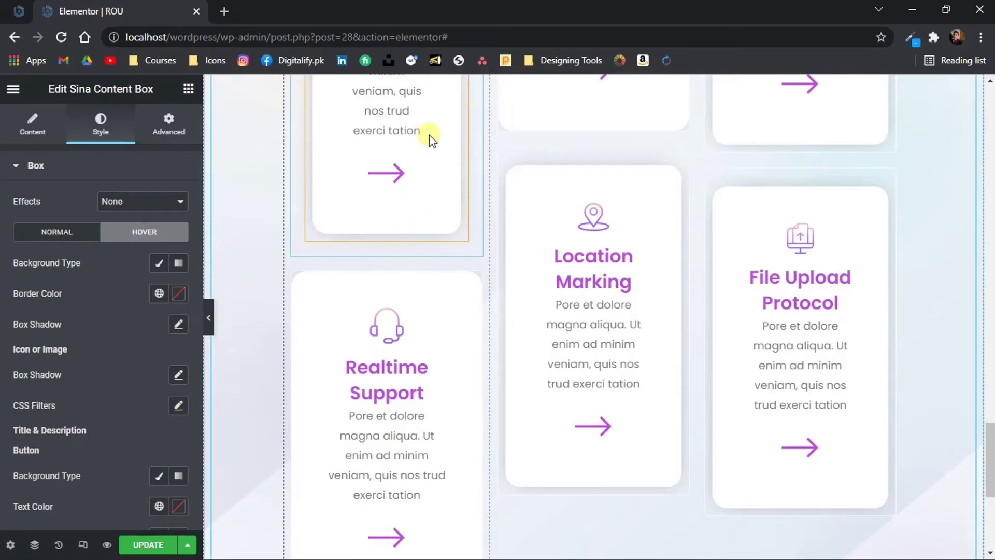
left_click(56, 231)
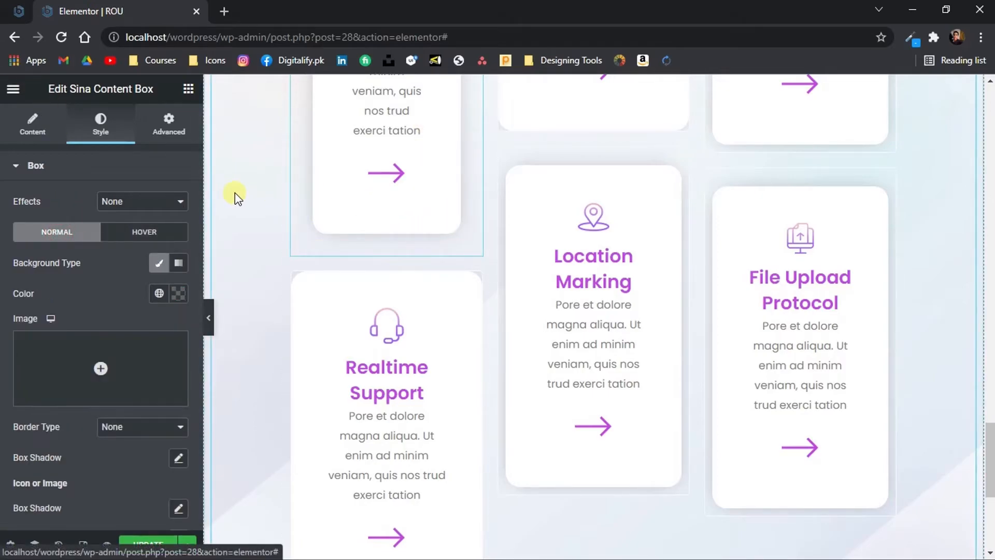
scroll(235, 192, "up", 3)
scroll(235, 192, "down", 8)
scroll(235, 192, "up", 2)
Set the padding of the Realtime Support content box to 20 px on all sides
left_click(460, 156)
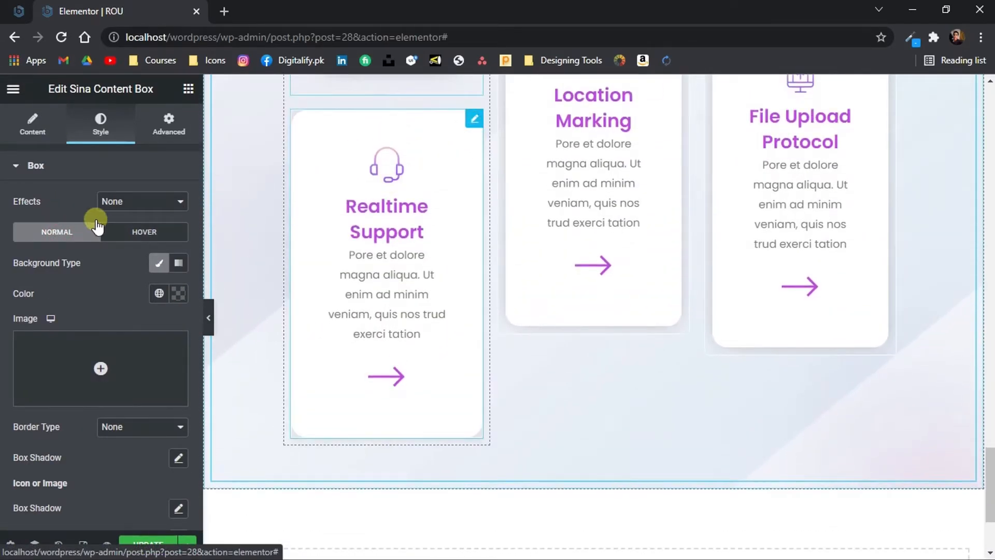
left_click(96, 119)
scroll(76, 318, "down", 8)
scroll(129, 307, "up", 6)
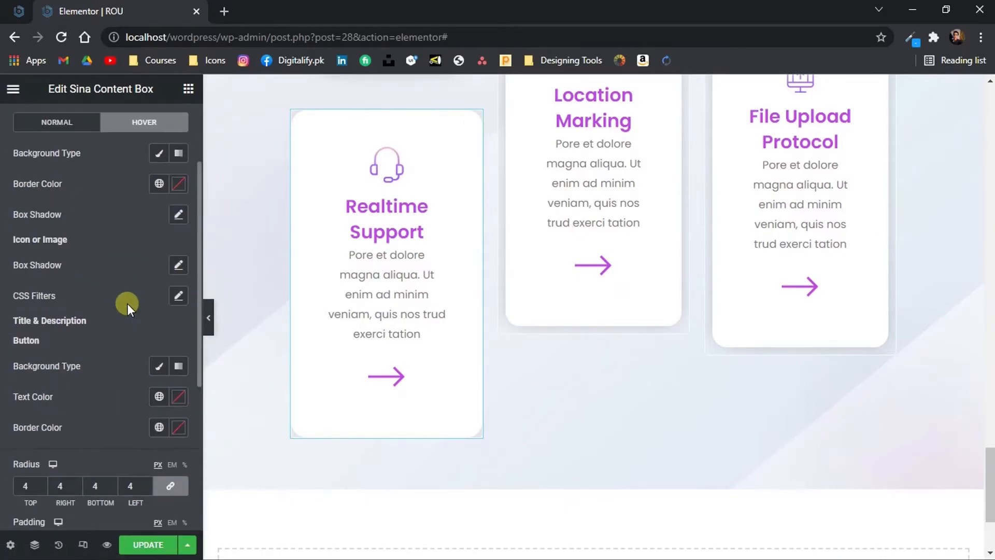
scroll(145, 364, "down", 6)
left_click(52, 337)
type("2")
Set the padding of the Ecommerce Support content box to 20 px on all sides
scroll(519, 257, "up", 9)
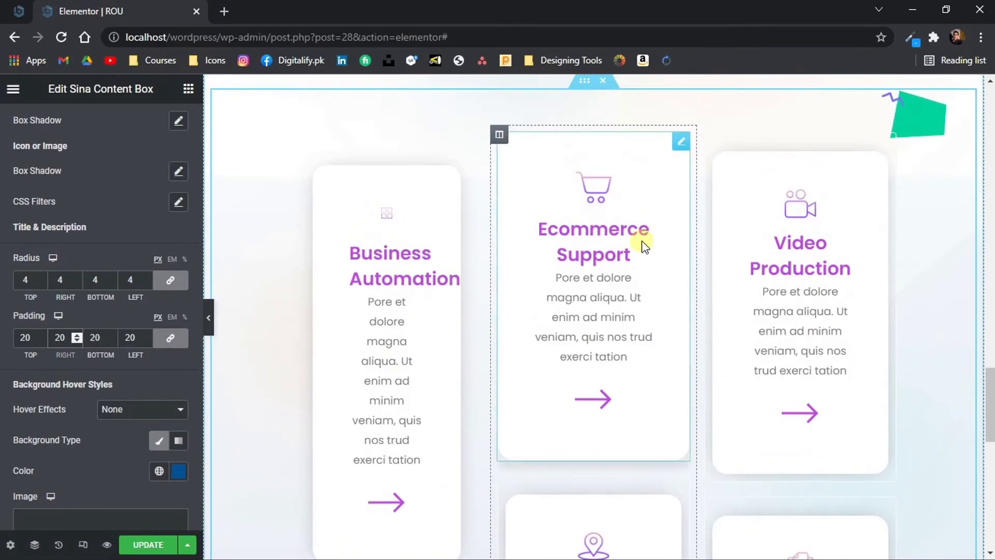
left_click(637, 249)
left_click(94, 132)
scroll(119, 233, "down", 5)
left_click(23, 318)
type("2")
Set the padding of the Location Marking content box to 20 px on all sides
scroll(549, 311, "down", 2)
left_click(681, 335)
left_click(116, 132)
left_click(138, 232)
left_click(65, 232)
scroll(120, 254, "down", 9)
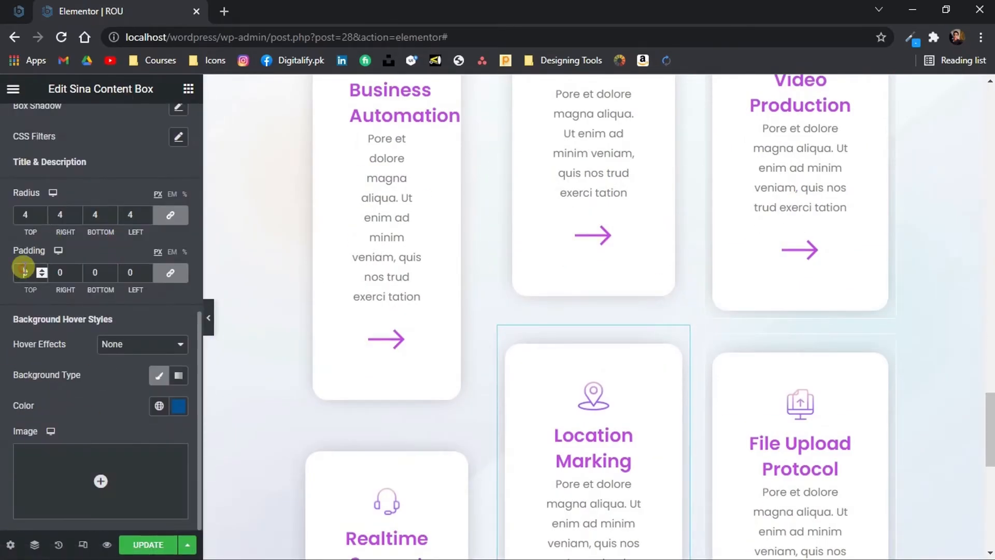
left_click(24, 272)
type("2")
Set the padding of the Video Production content box to 20 px on all sides
scroll(655, 275, "up", 3)
left_click(887, 153)
left_click(101, 124)
scroll(151, 311, "down", 8)
left_click(21, 388)
type("2")
Set the padding of the File Upload Protocol content box to 20 px on all sides
scroll(752, 322, "down", 5)
left_click(887, 249)
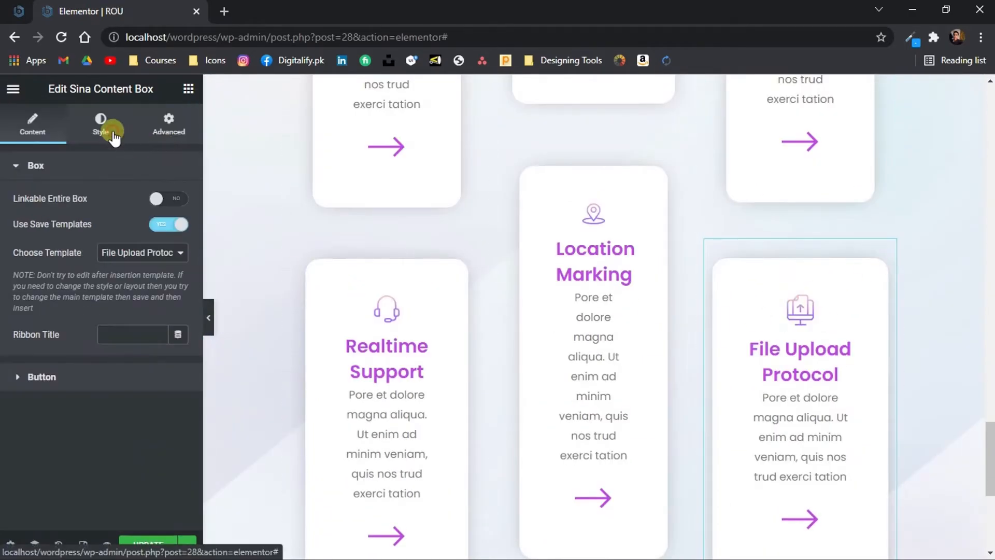
left_click(111, 132)
left_click(136, 233)
left_click(68, 230)
scroll(148, 200, "down", 9)
left_click(17, 272)
type("20")
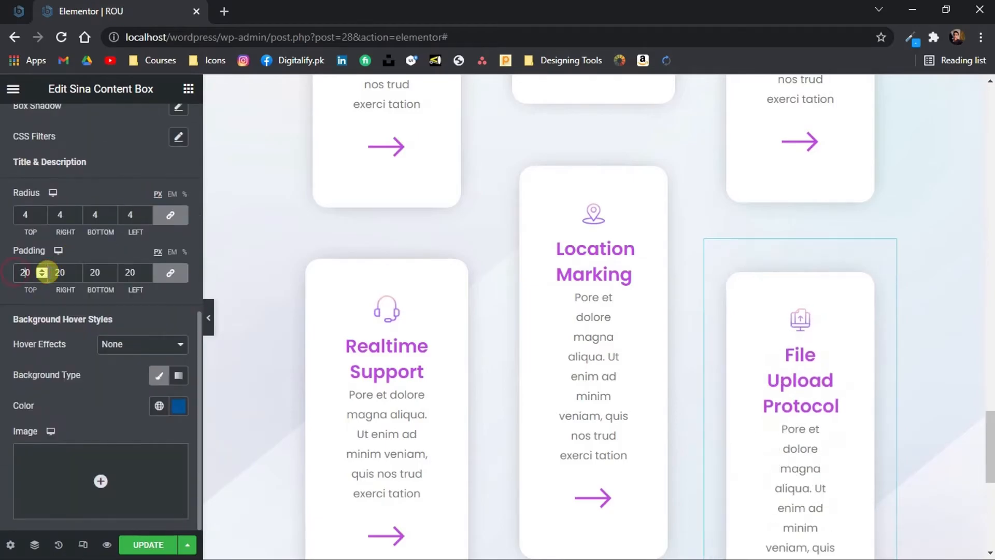
Examine the size, spacing and icons of the six service cards at full page width
scroll(210, 307, "down", 2)
left_click(210, 313)
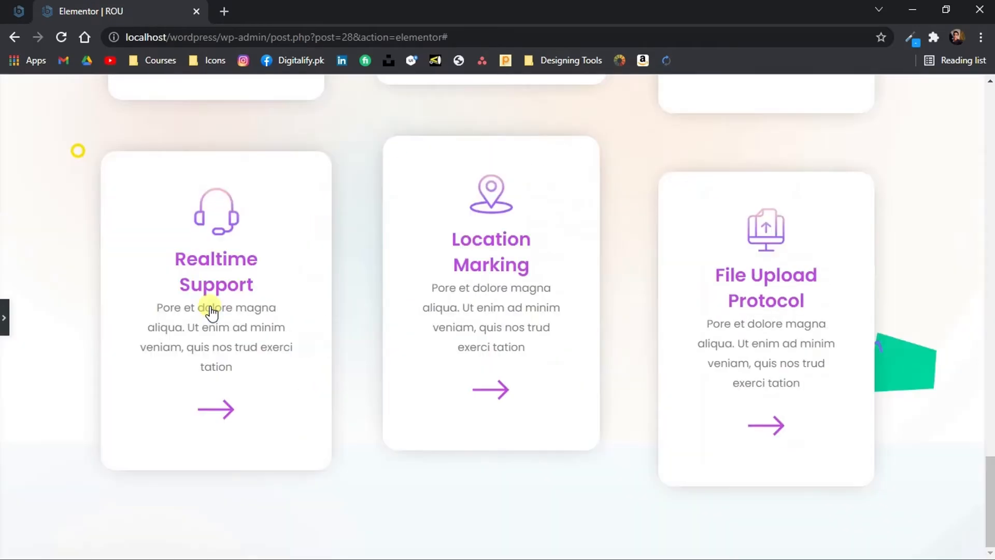
scroll(211, 311, "up", 8)
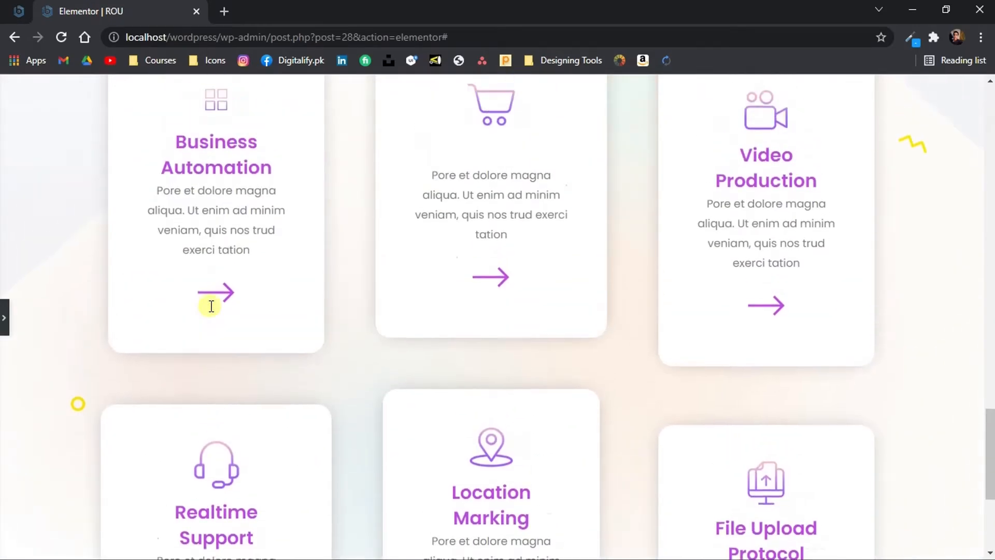
scroll(211, 307, "down", 5)
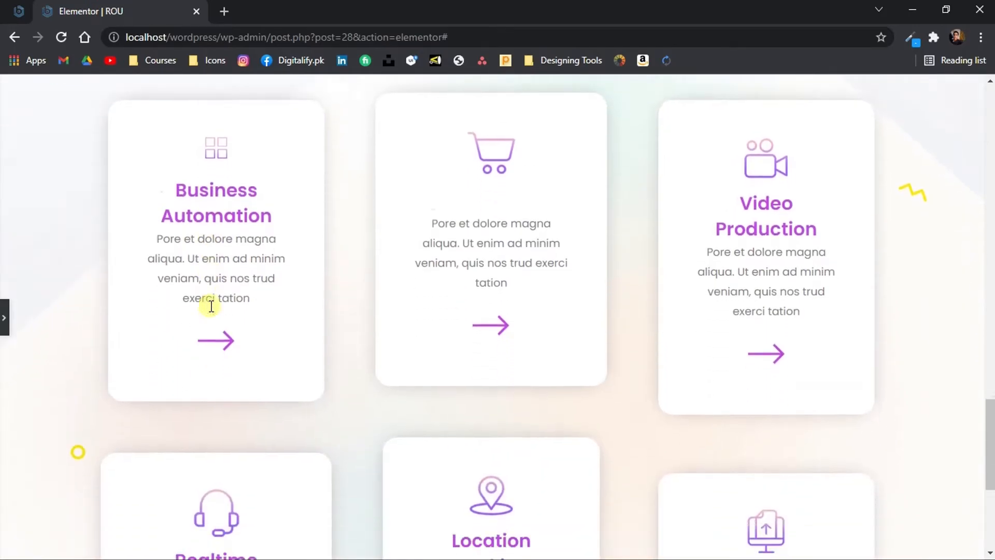
scroll(210, 307, "down", 2)
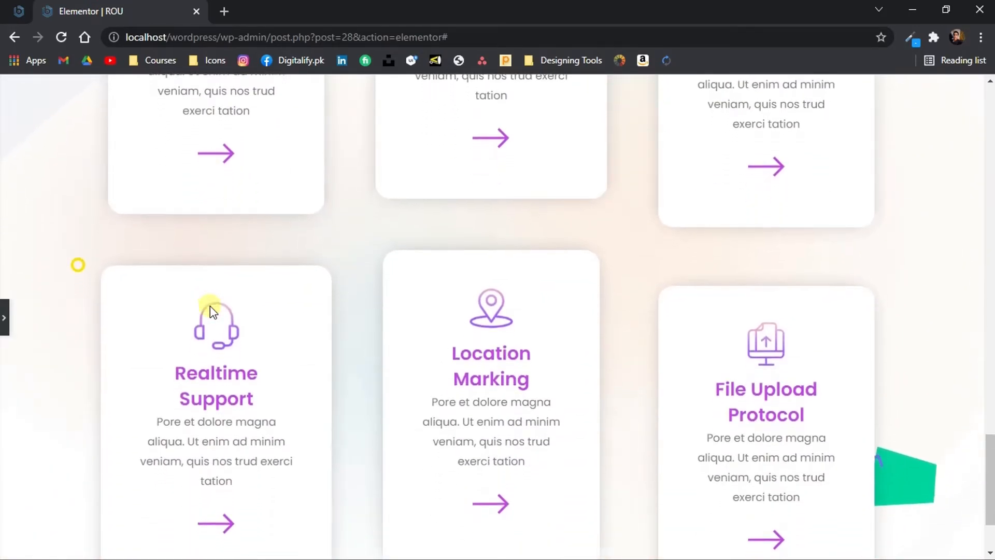
scroll(210, 306, "up", 6)
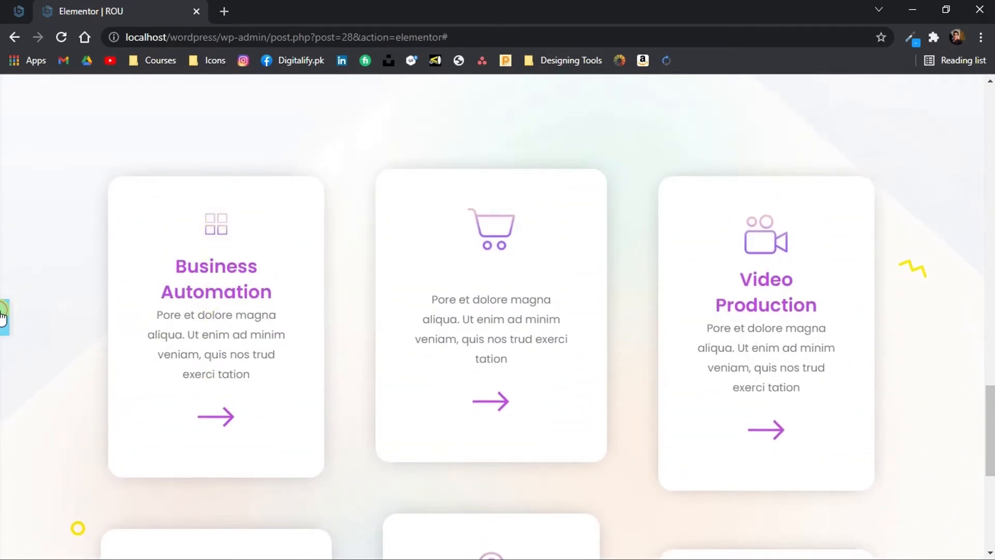
scroll(212, 272, "down", 7)
Open the saved Business Automation template from the WordPress saved templates for editing in Elementor
left_click(1, 2)
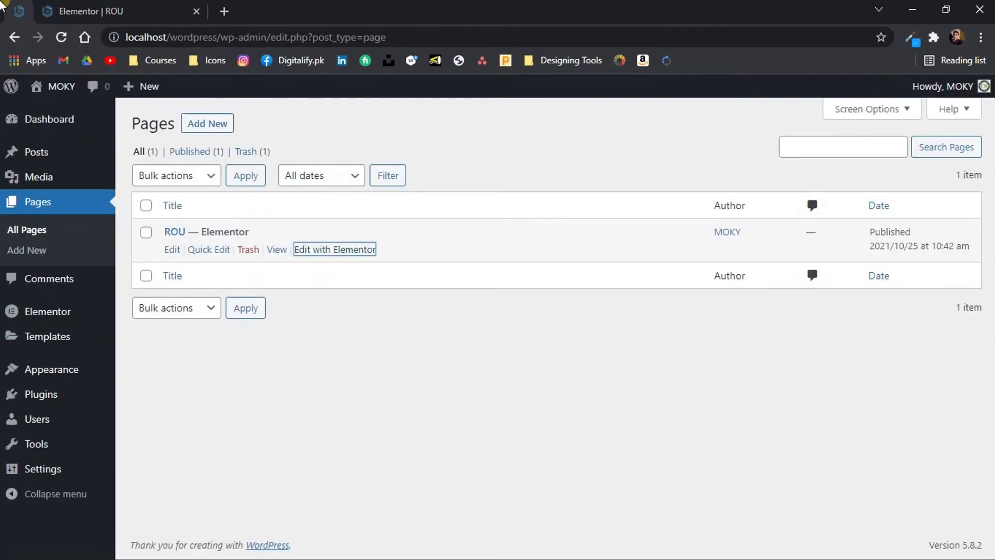
mouse_move(59, 338)
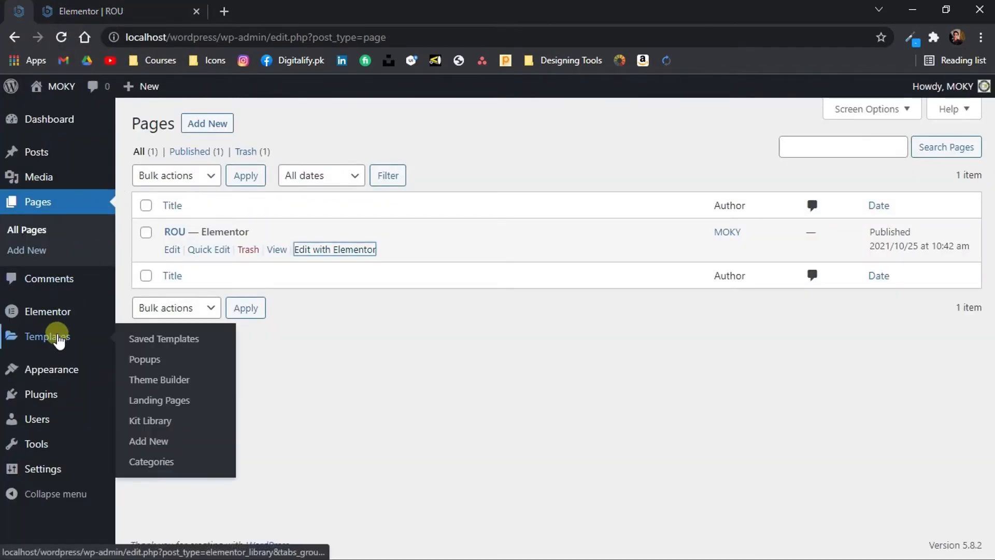
left_click(123, 341)
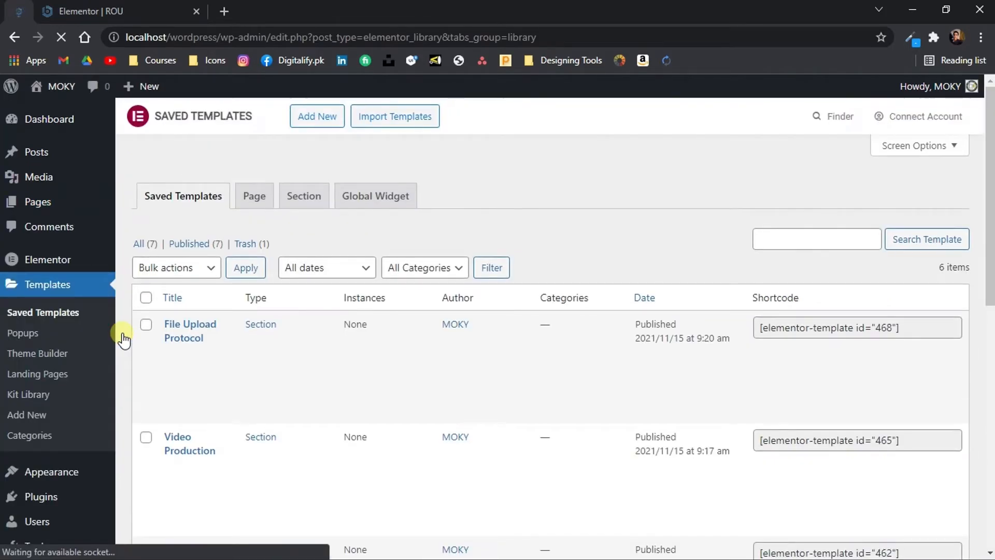
scroll(177, 383, "down", 2)
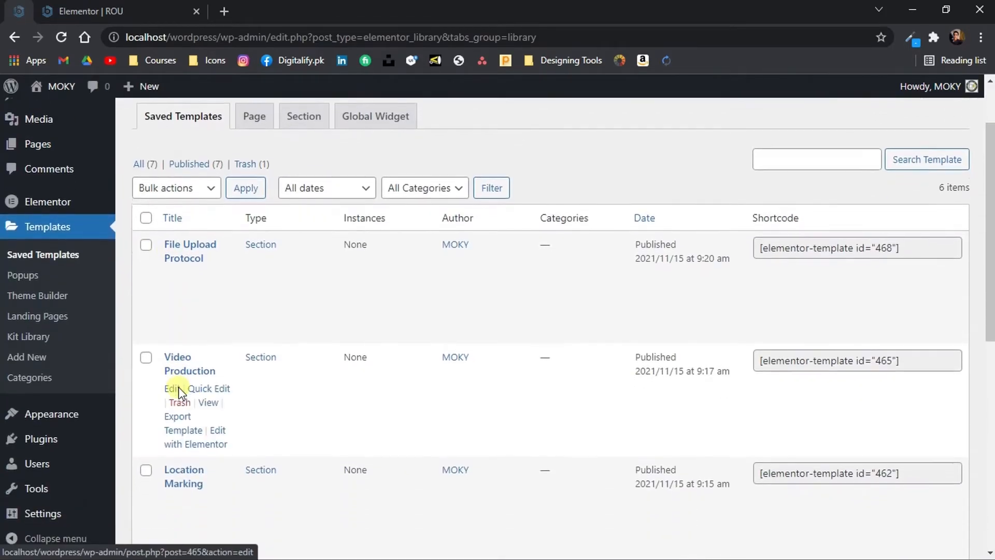
scroll(179, 389, "down", 8)
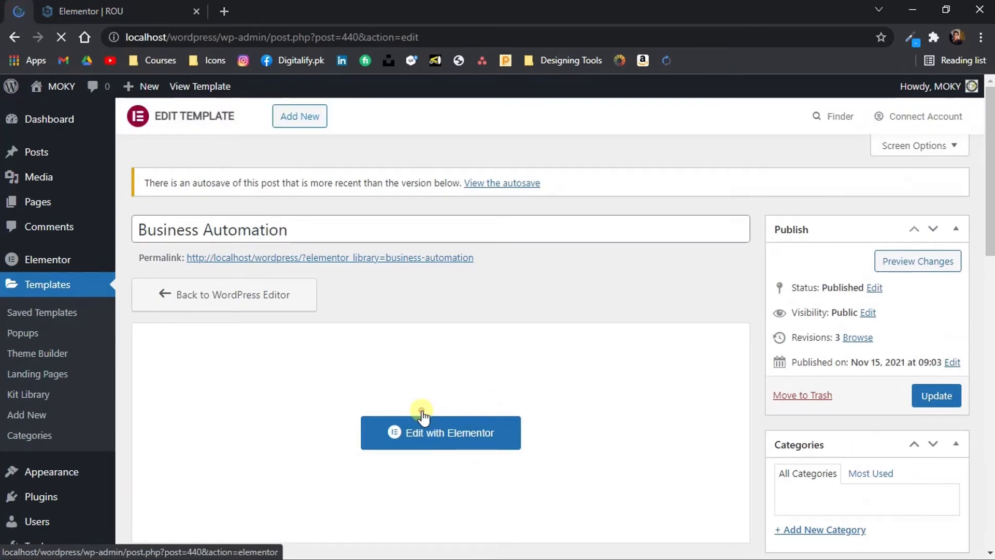
left_click(423, 415)
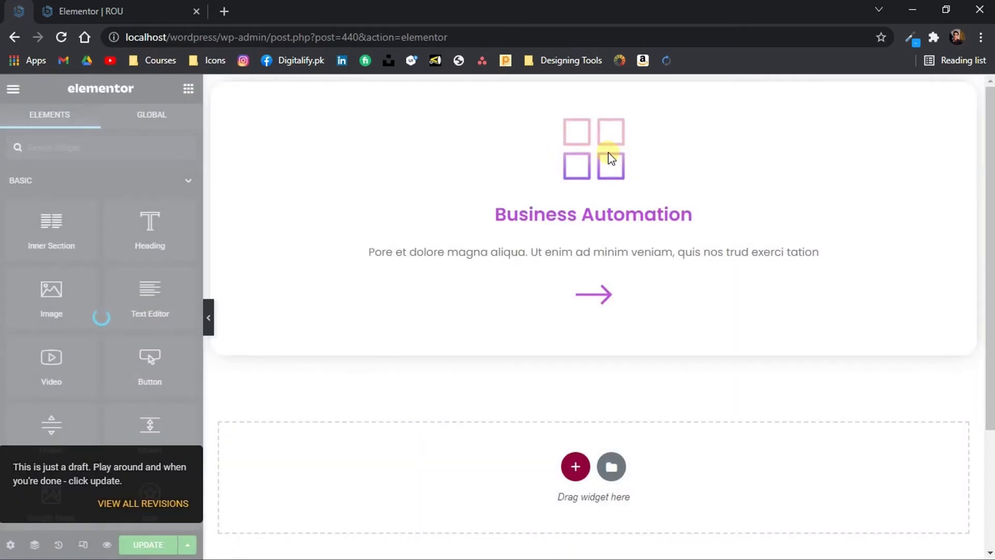
Set the image width of the template's Business Automation image box to 34% and update the template
left_click(449, 257)
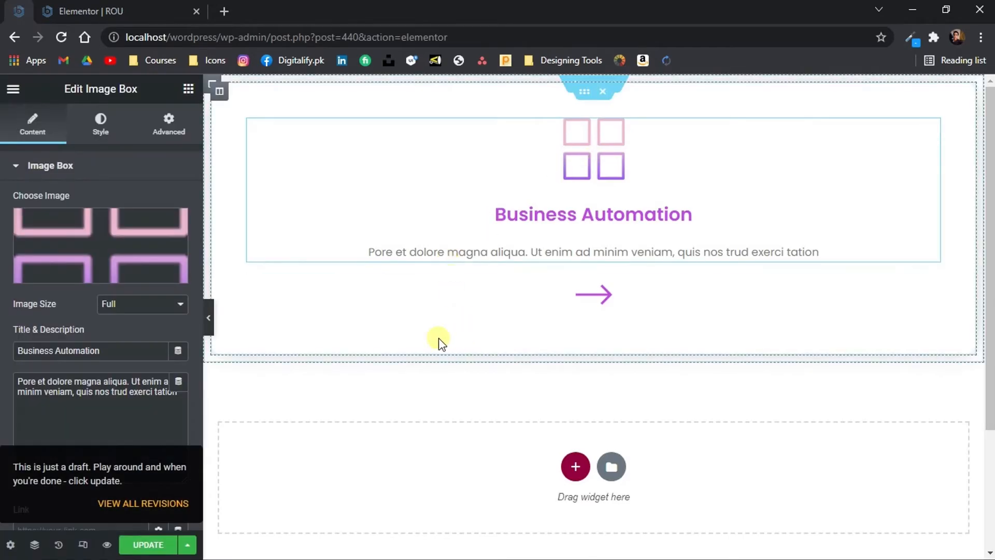
left_click(102, 127)
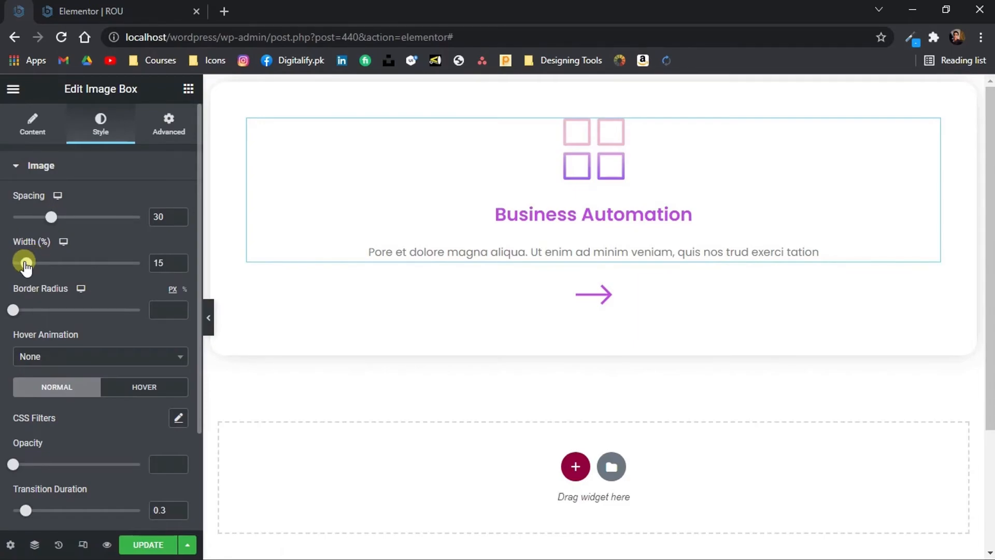
left_click_drag(27, 266, 50, 262)
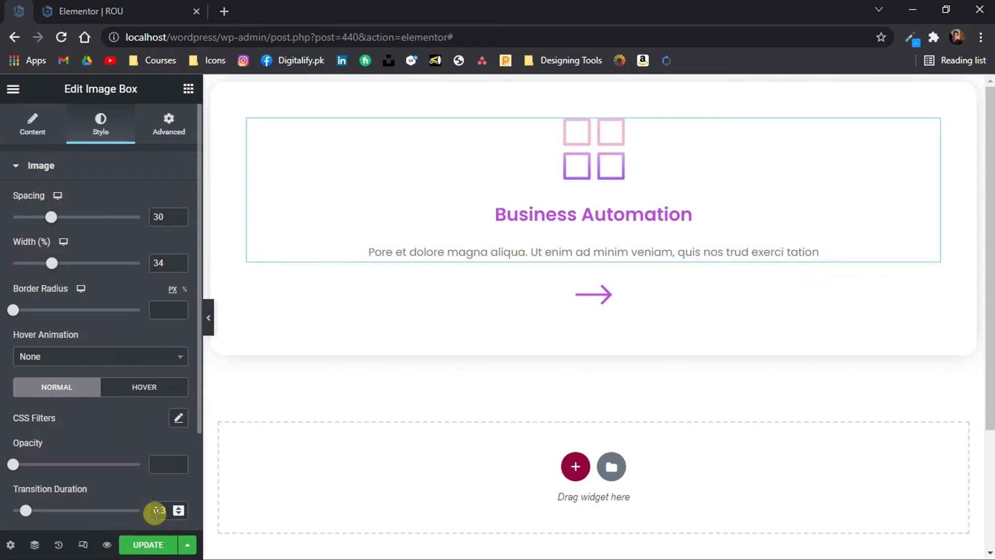
left_click(153, 543)
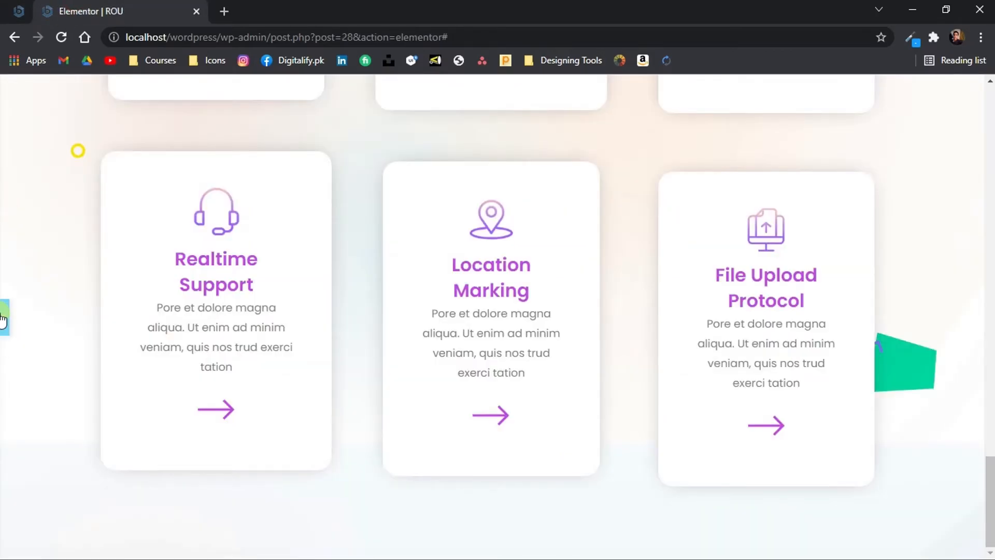
Reload the ROU page in Elementor and examine the service cards at full page width
key("F5")
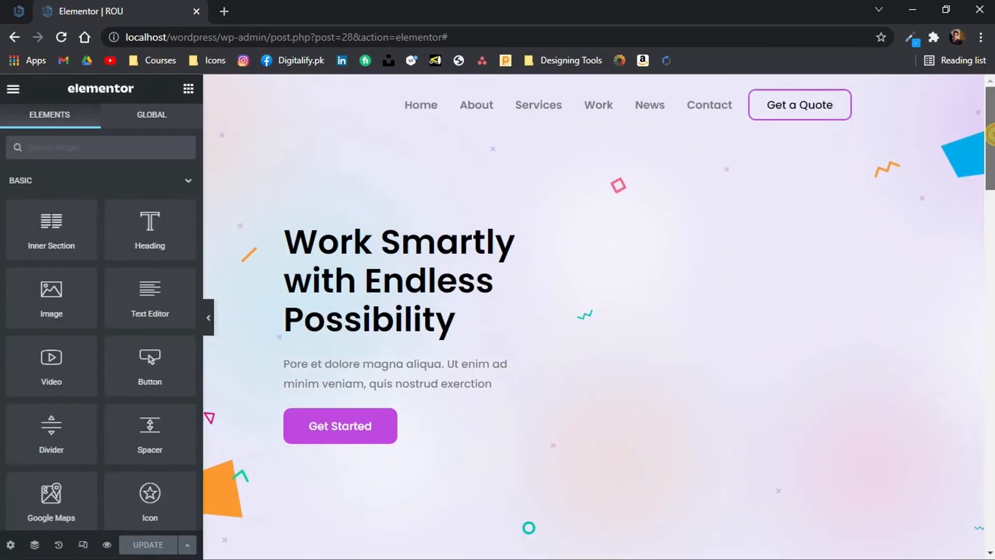
left_click_drag(990, 135, 987, 414)
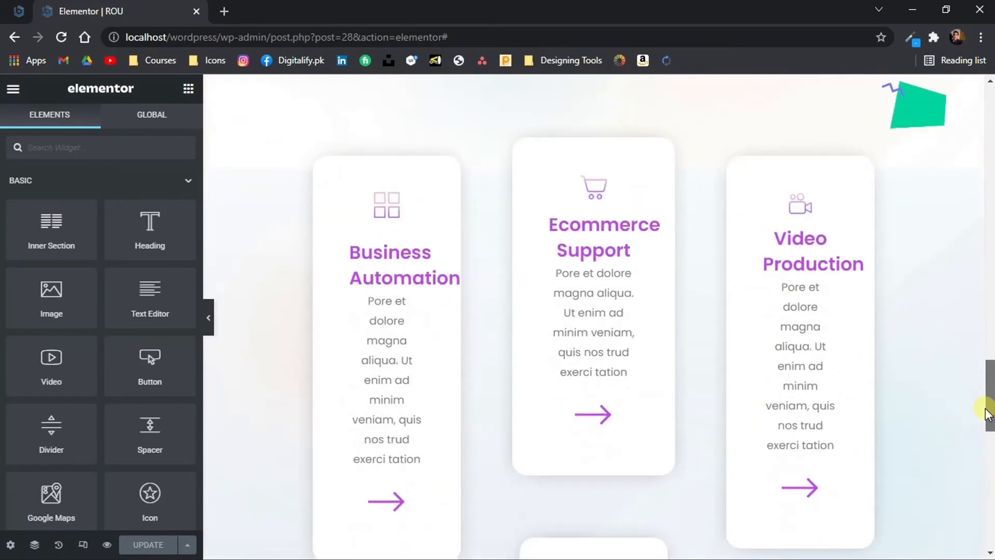
left_click(210, 318)
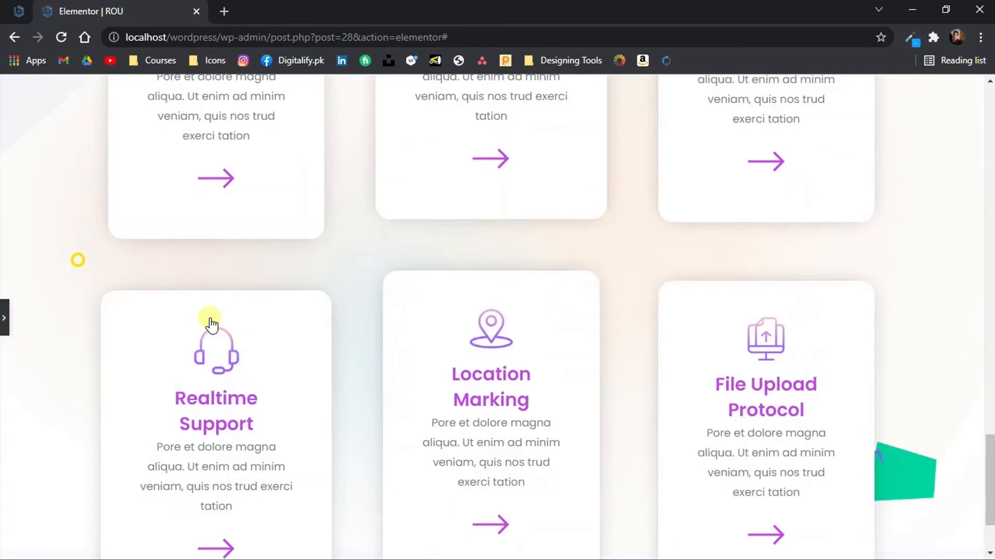
scroll(210, 319, "up", 3)
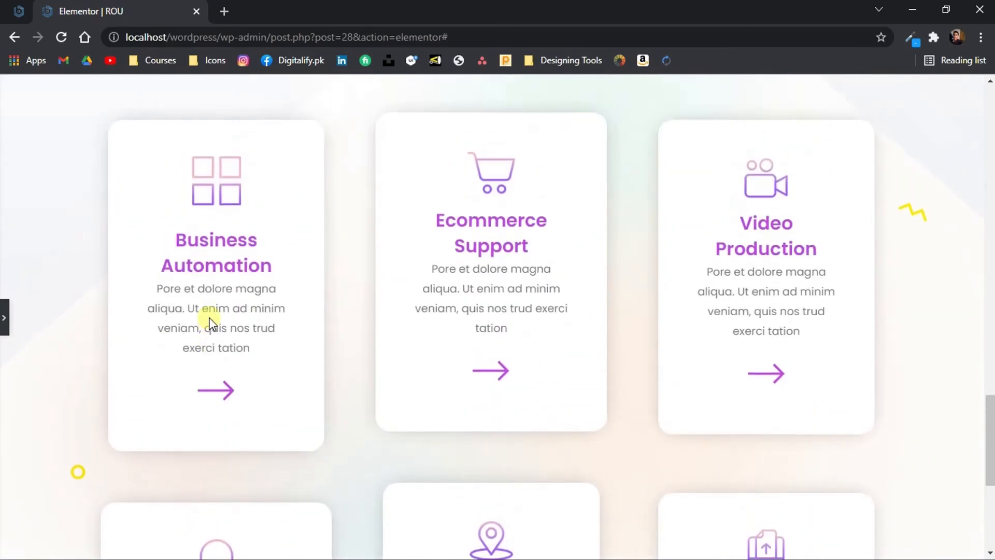
scroll(210, 324, "down", 4)
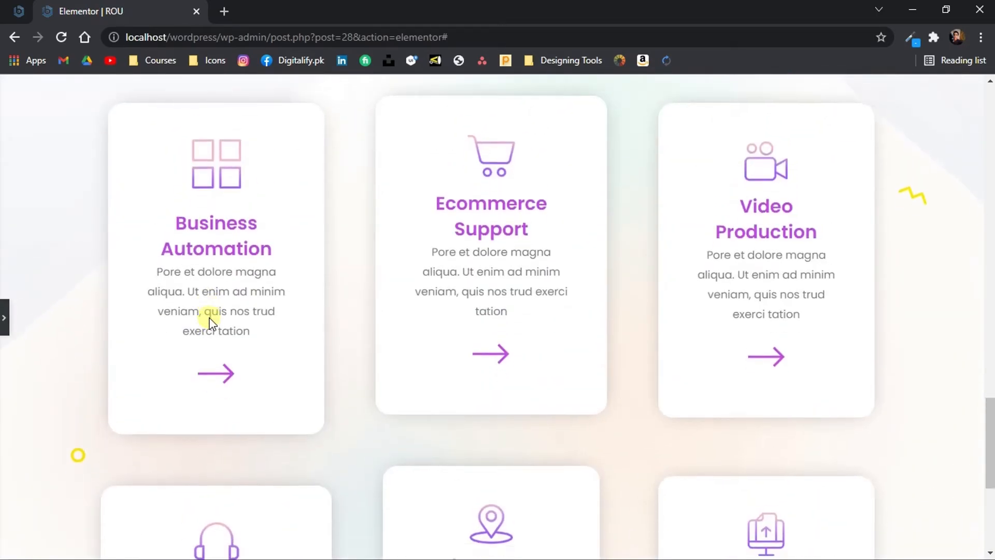
scroll(210, 324, "down", 2)
scroll(210, 324, "up", 4)
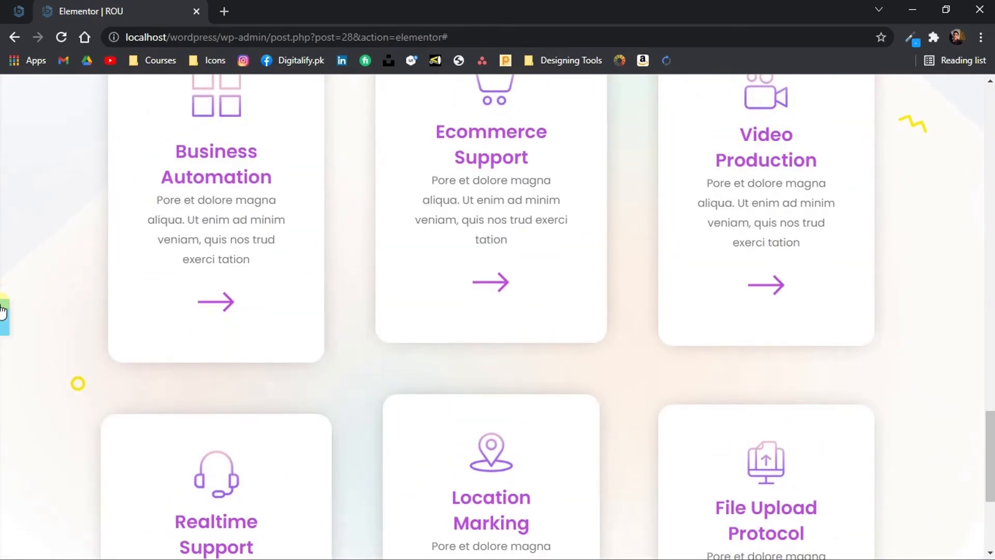
Set the right and left padding of the inner section holding the service cards to 140 px
left_click(2, 306)
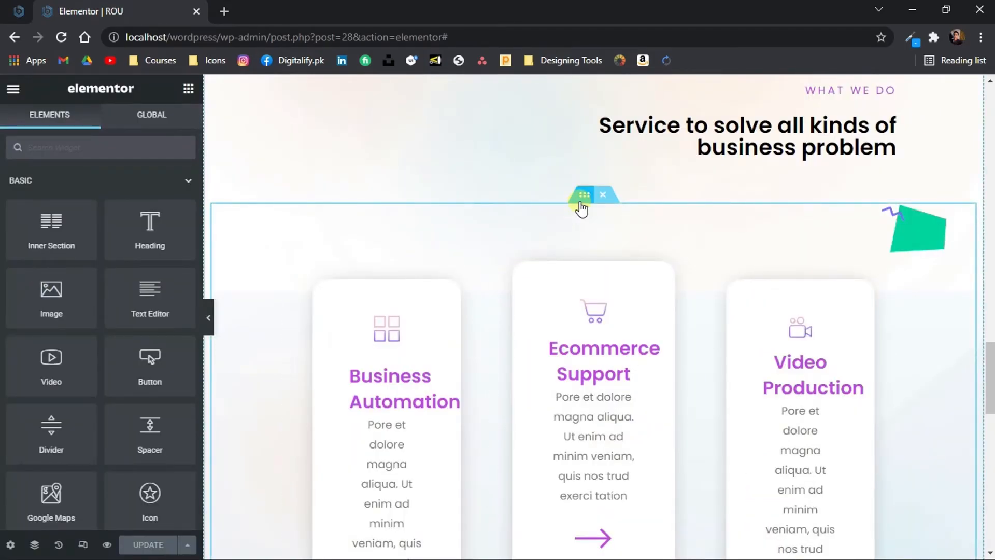
left_click(581, 205)
left_click(169, 124)
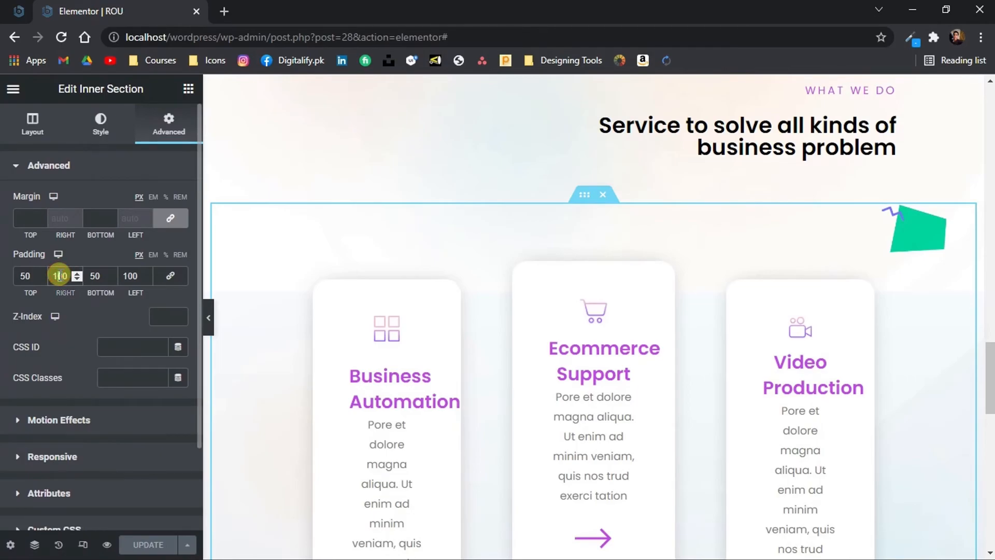
type("4")
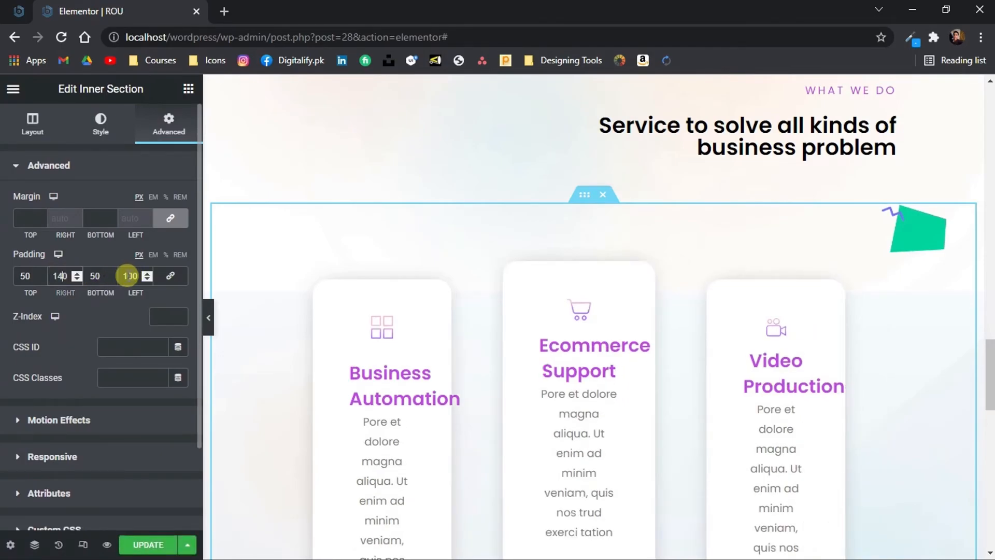
type("4")
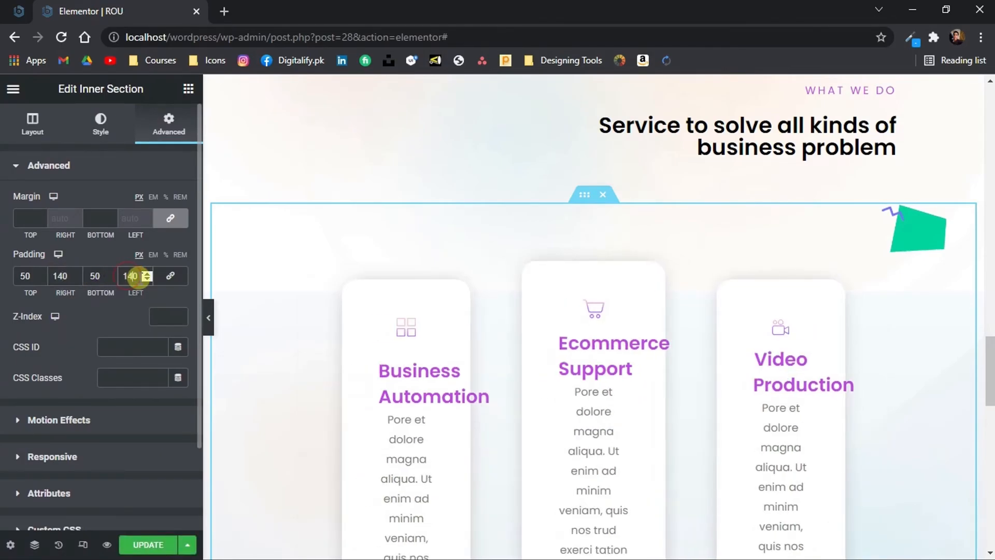
left_click(217, 304)
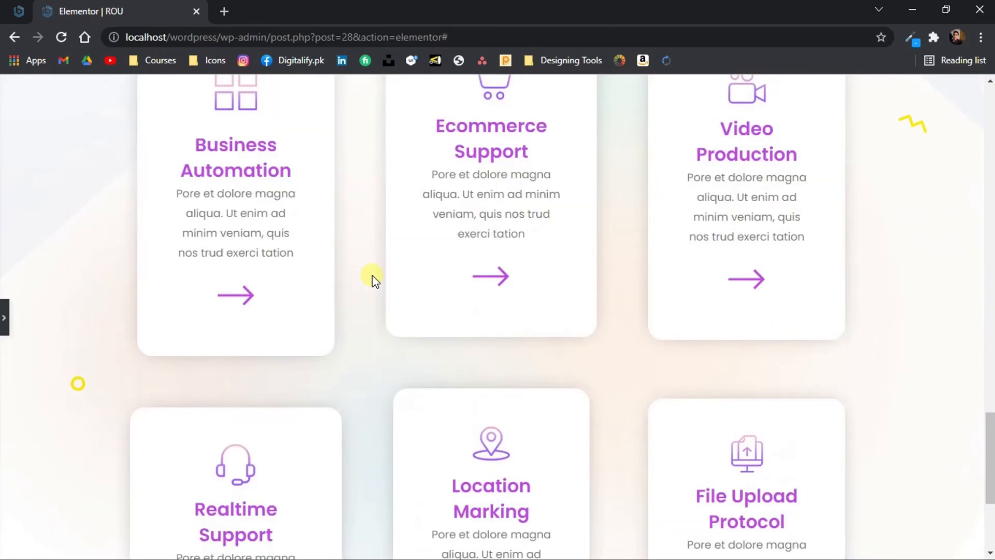
scroll(373, 275, "down", 4)
scroll(373, 275, "up", 4)
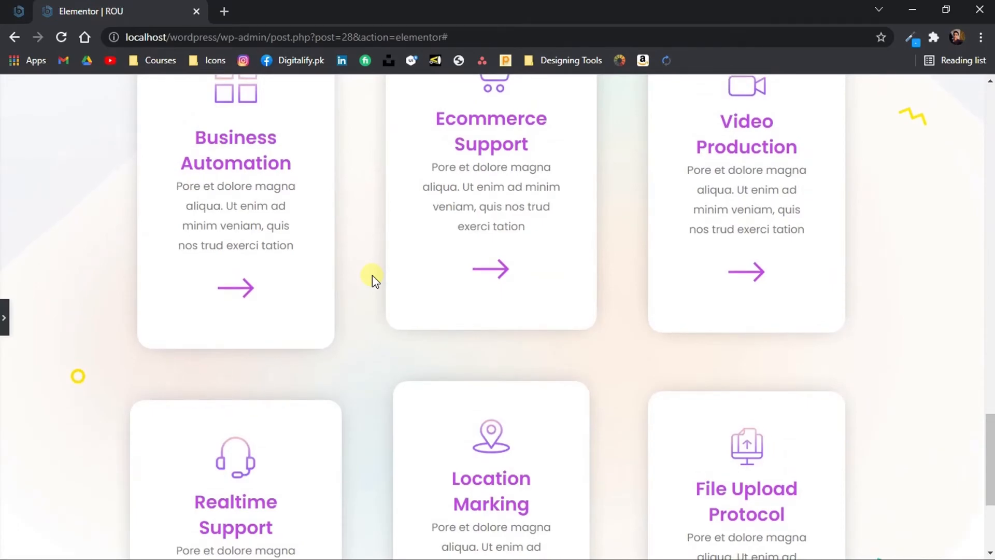
scroll(372, 275, "up", 7)
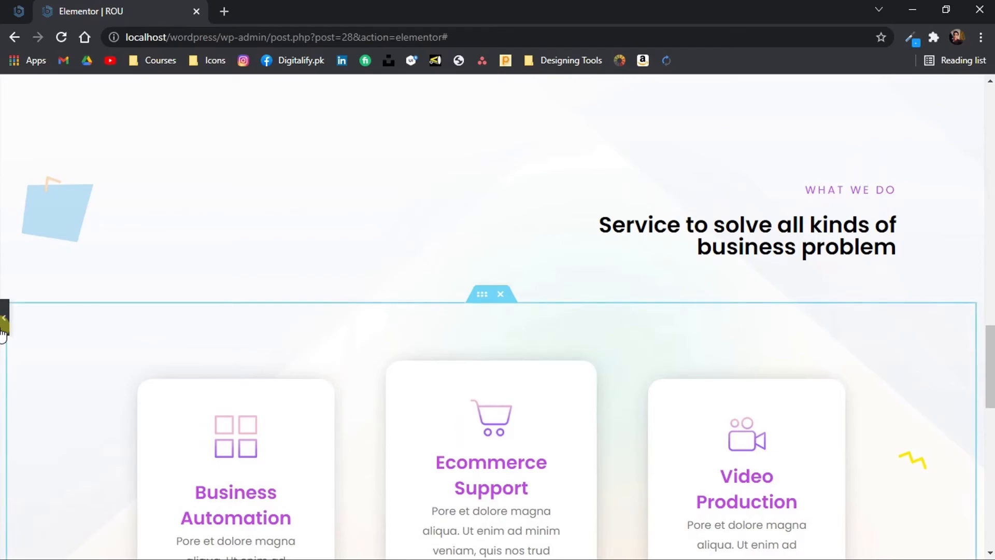
Set the top and bottom padding of the "What we do" heading's inner section and the top padding of the cards' inner section to 30 px
left_click(482, 294)
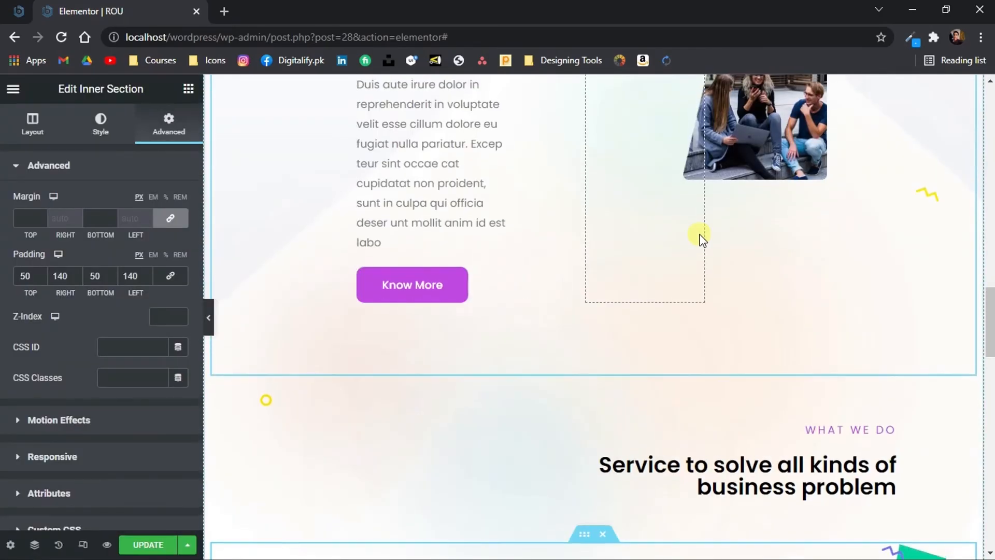
left_click(583, 285)
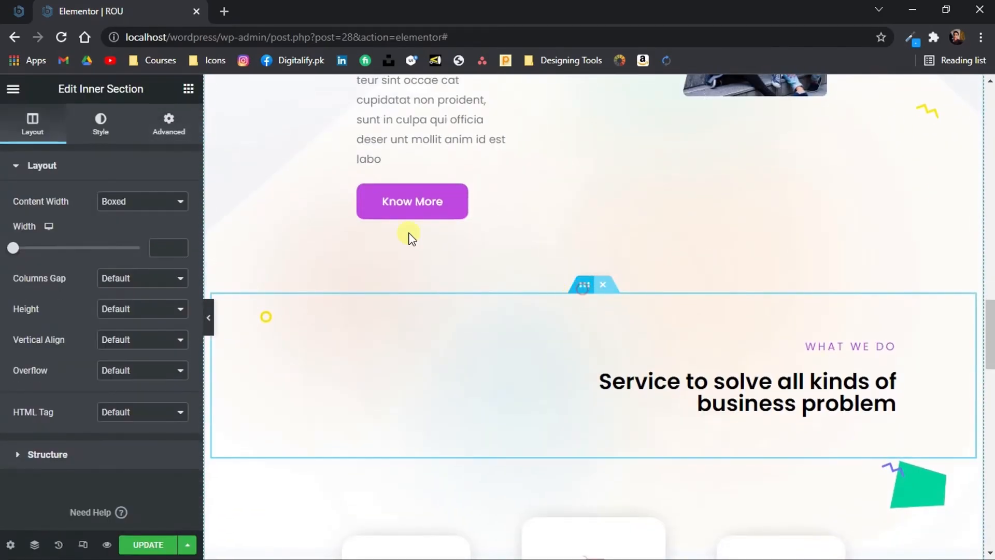
left_click(177, 142)
left_click(25, 275)
type("30")
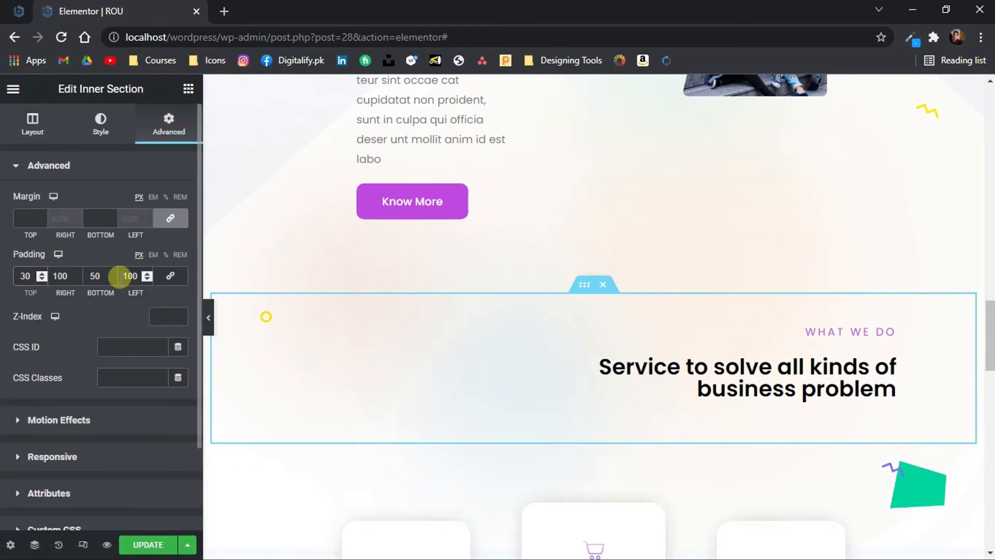
type("3")
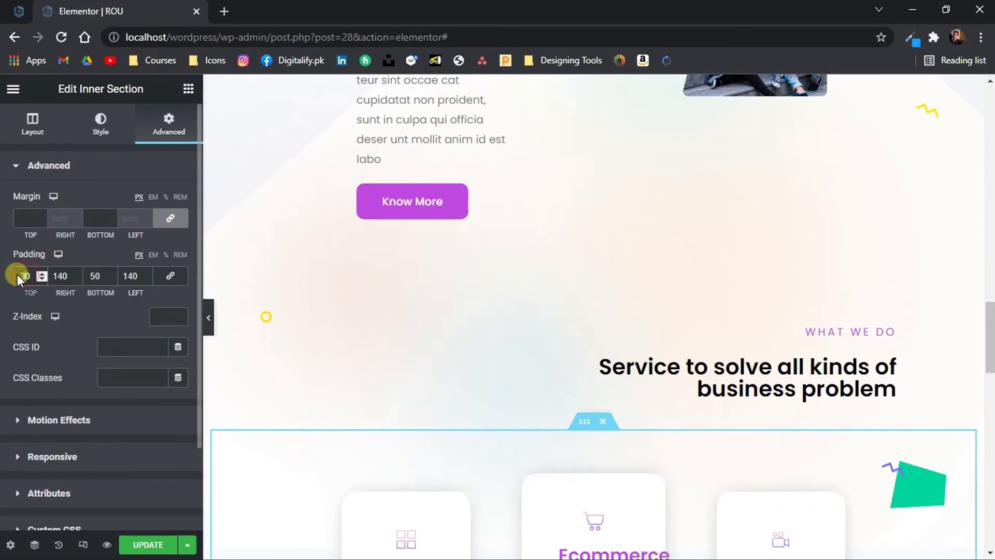
Set the right and left padding of the "What we do" heading's inner section to 140 px
scroll(553, 233, "down", 3)
left_click(553, 235)
left_click(583, 150)
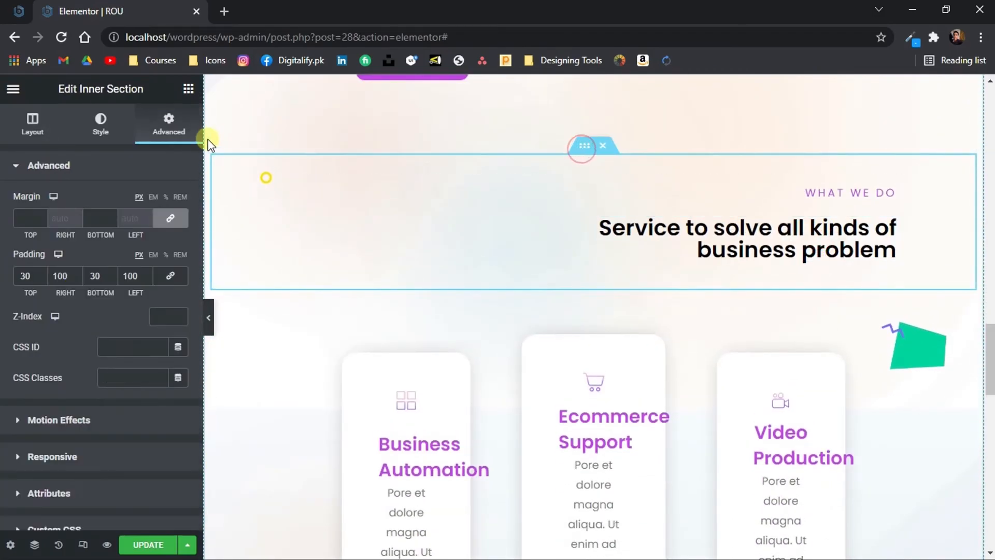
left_click_drag(63, 276, 59, 276)
type("4")
left_click(208, 317)
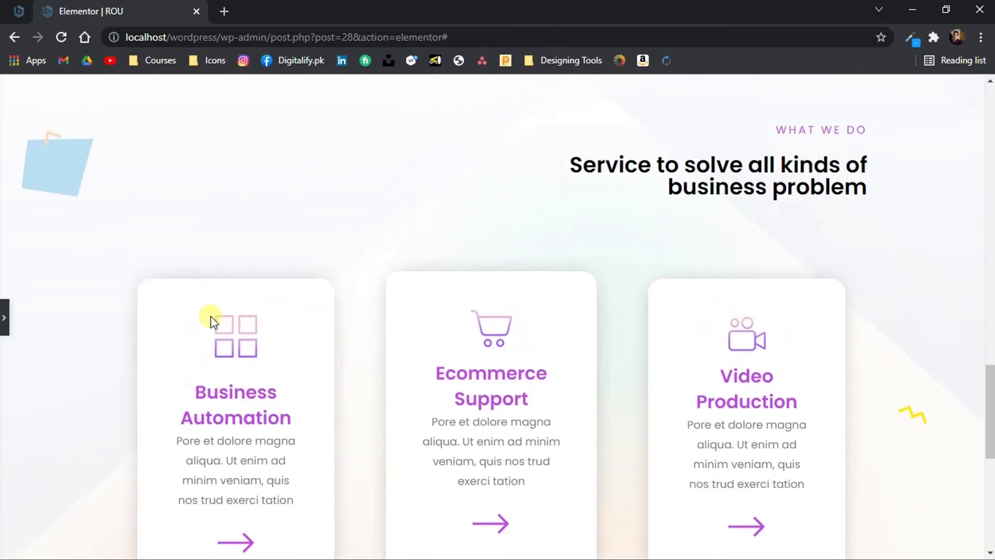
scroll(211, 319, "up", 10)
scroll(210, 318, "down", 10)
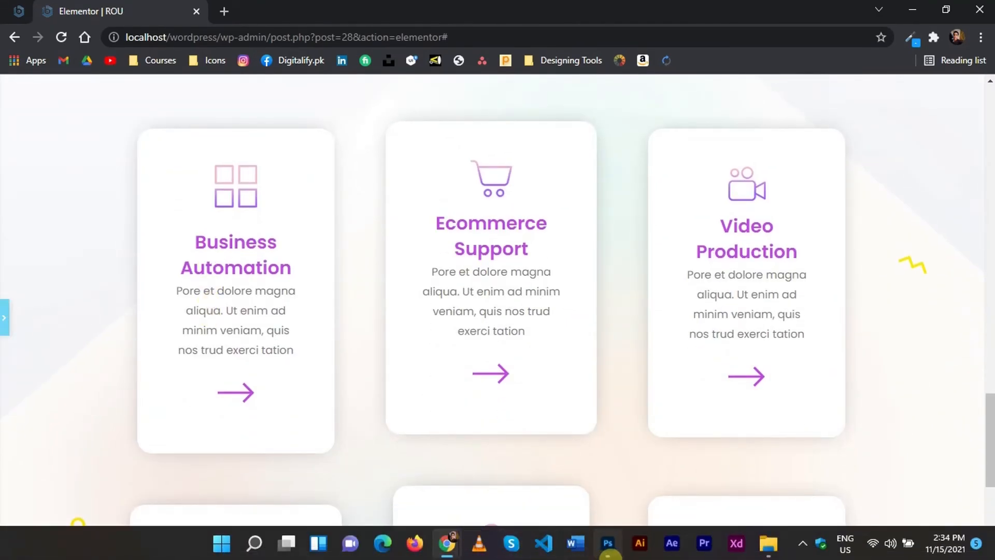
Switch to the Photoshop design to check how the service card columns are staggered, and return to the Elementor page
left_click(609, 555)
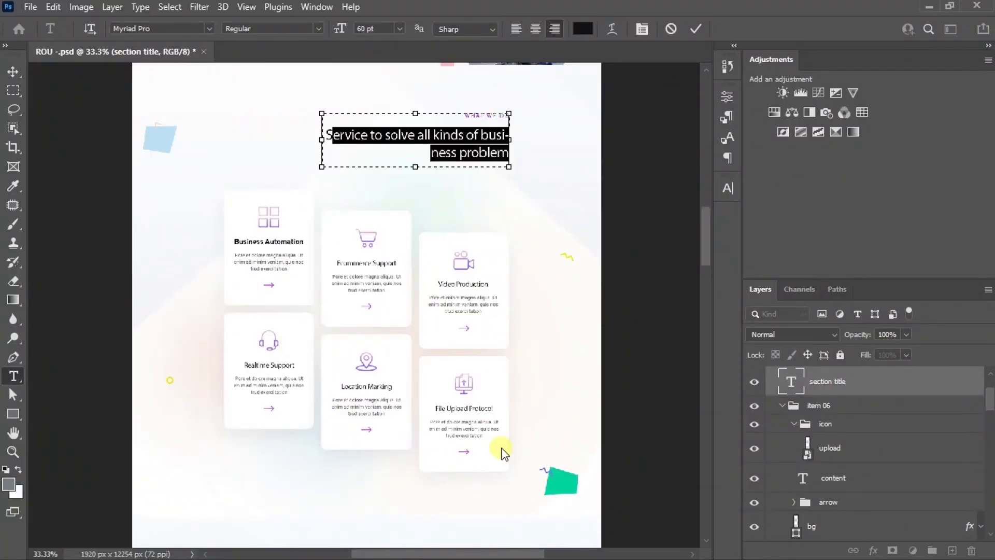
mouse_move(447, 544)
left_click(378, 477)
scroll(555, 349, "down", 2)
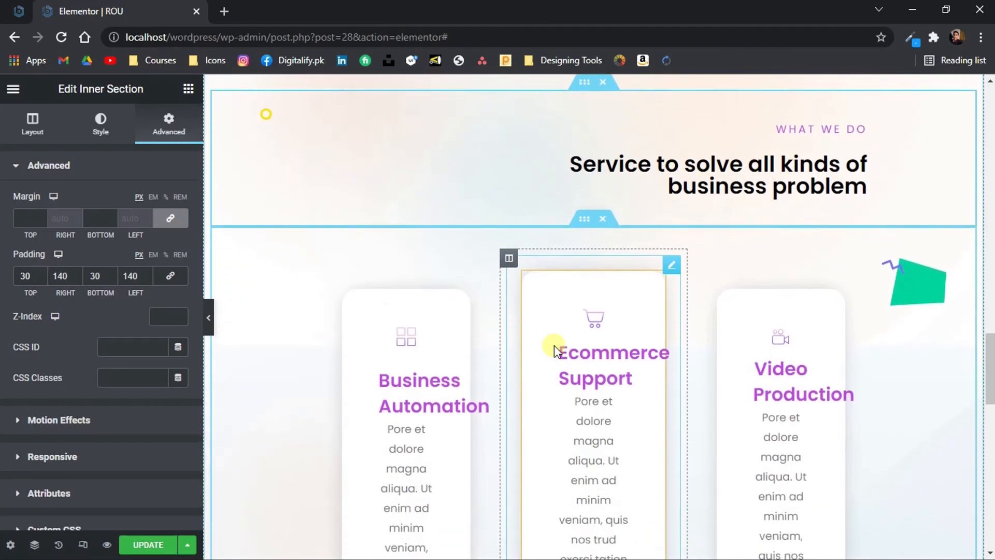
Set only the top margin of the middle Ecommerce Support column to 100 px, with the margin values unlinked
left_click(510, 259)
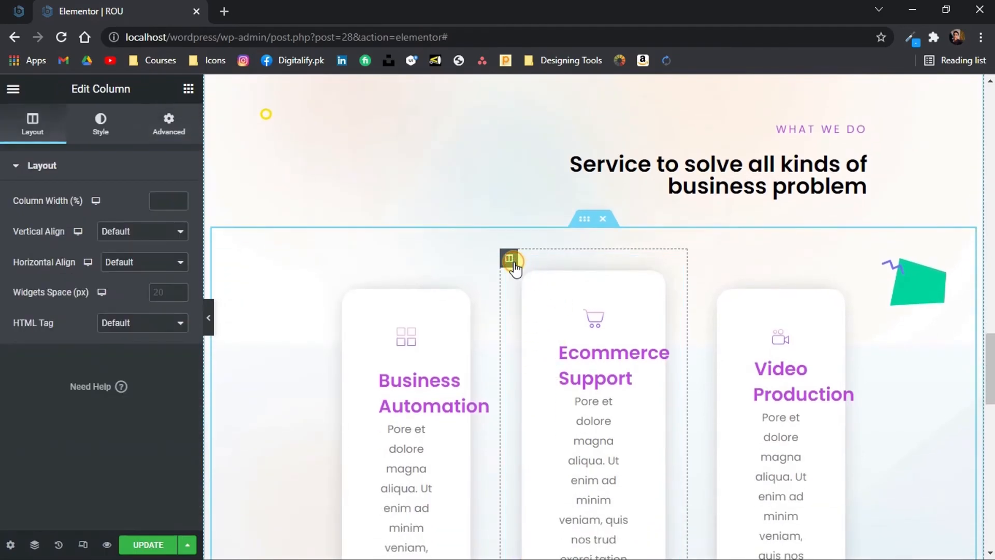
left_click(167, 134)
left_click(167, 220)
type("50")
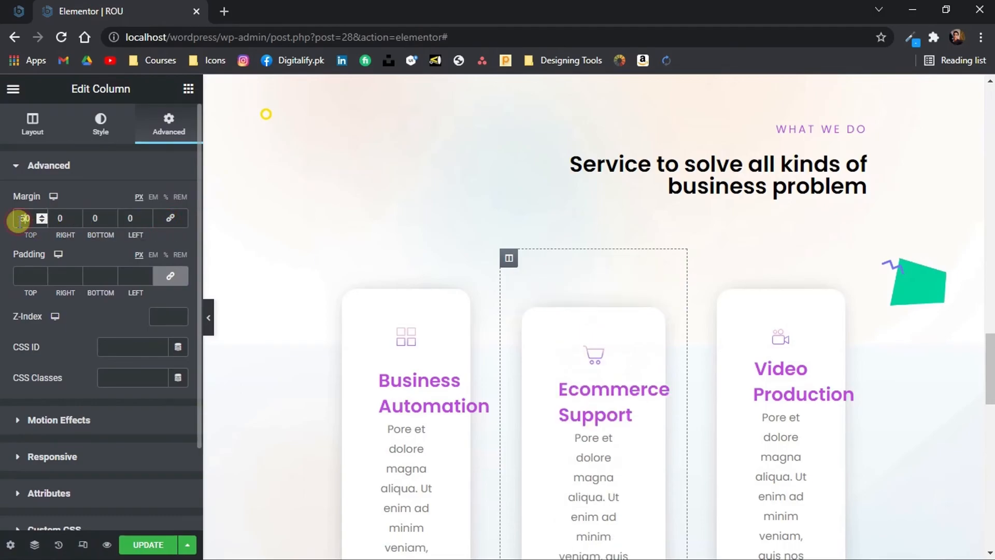
key("BackSpace")
type("100")
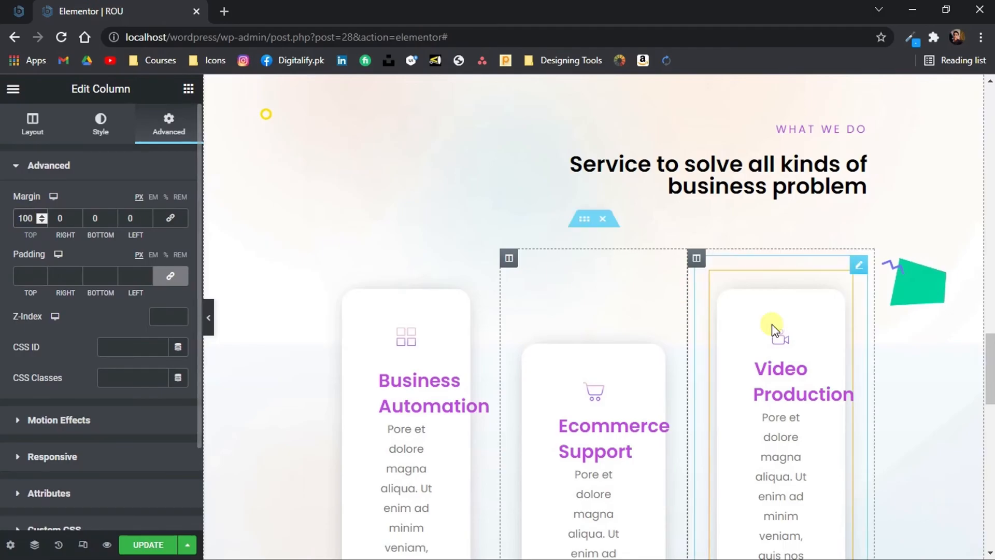
Set only the top margin of the Video Production column to 150 px, with the margin values unlinked
left_click(698, 260)
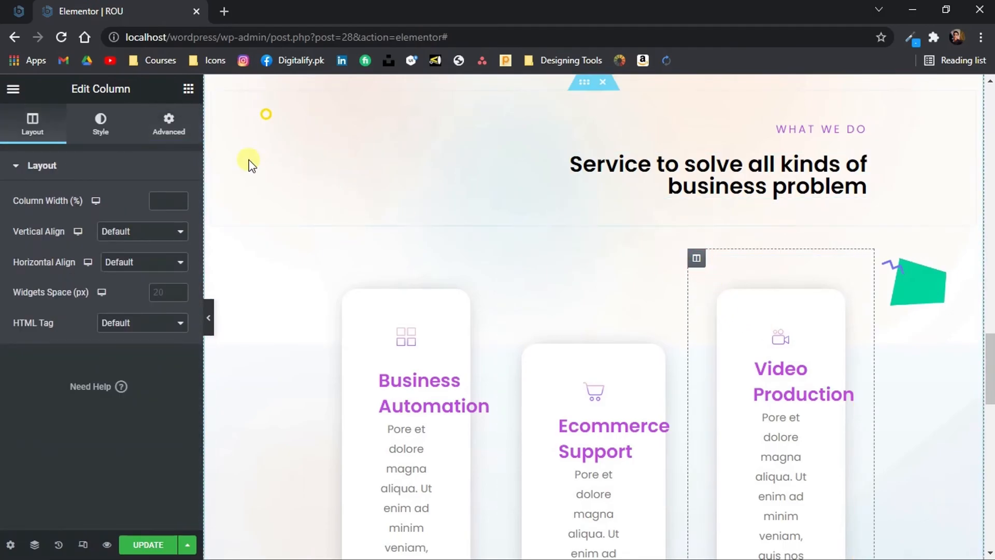
left_click(155, 124)
left_click(170, 218)
type("150")
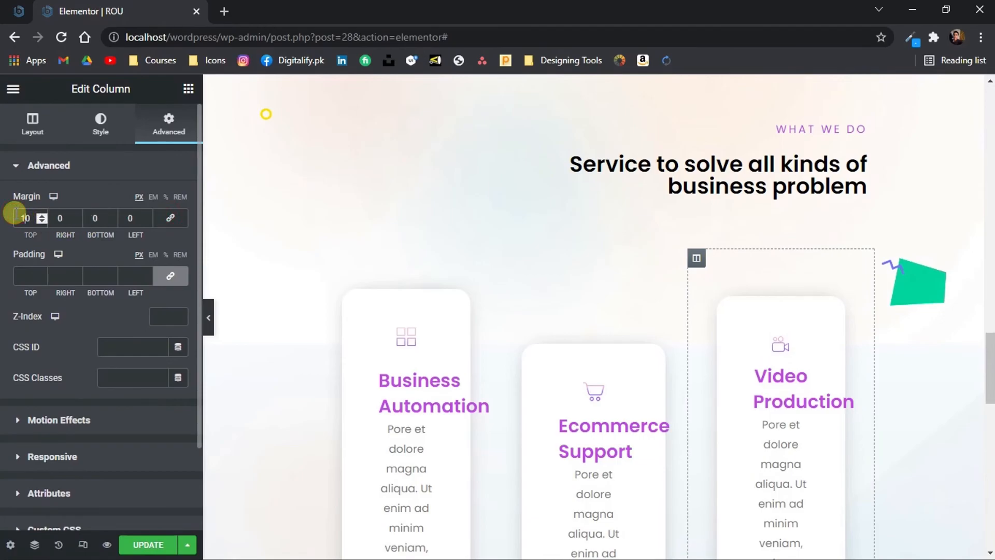
Examine the staggered layout and spacing of the six service cards at full page width
left_click(208, 319)
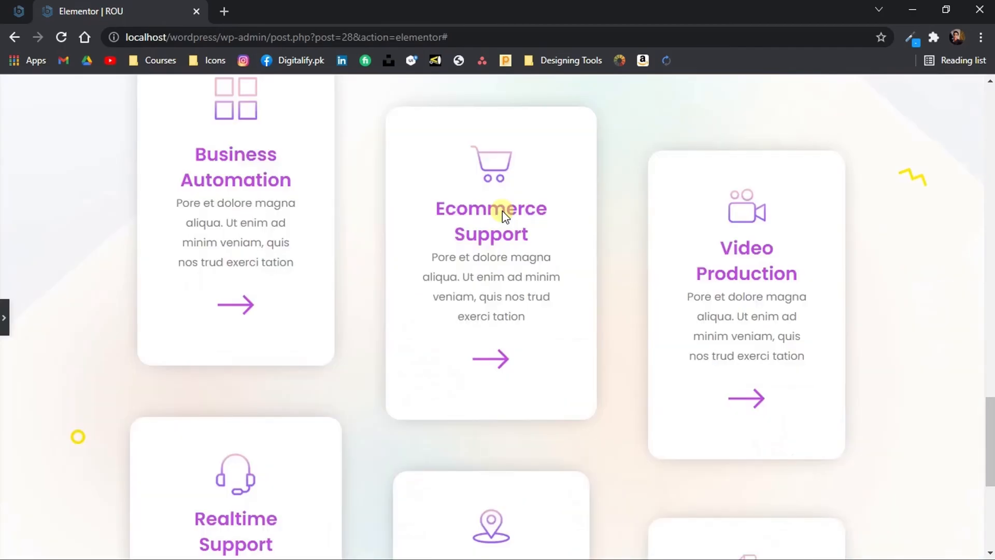
scroll(503, 211, "up", 3)
scroll(503, 211, "down", 7)
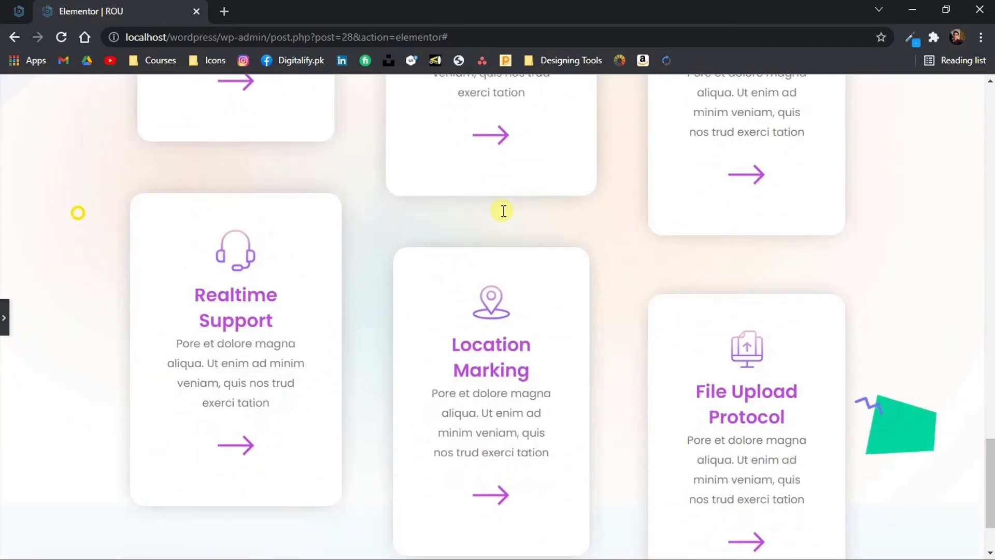
scroll(503, 211, "down", 2)
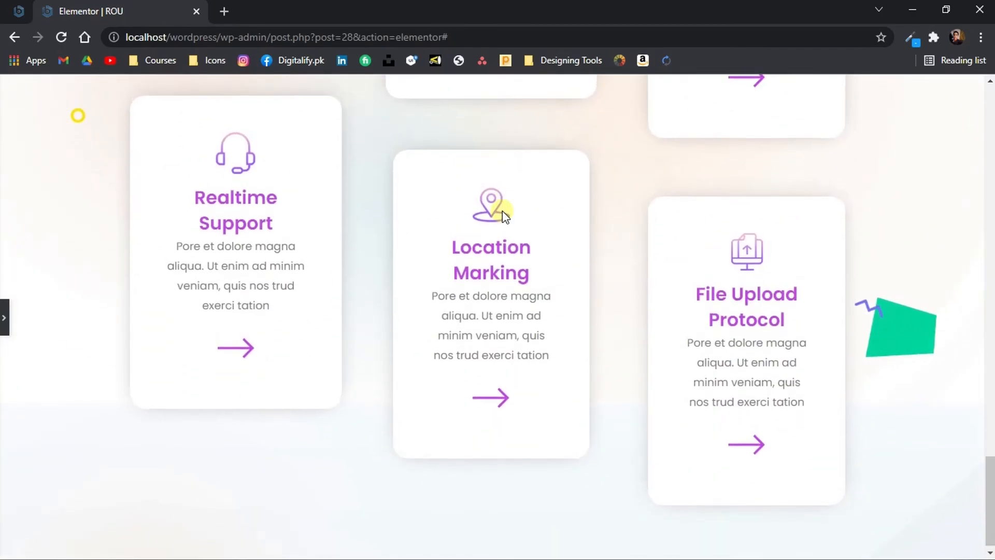
scroll(503, 211, "up", 3)
scroll(502, 210, "up", 10)
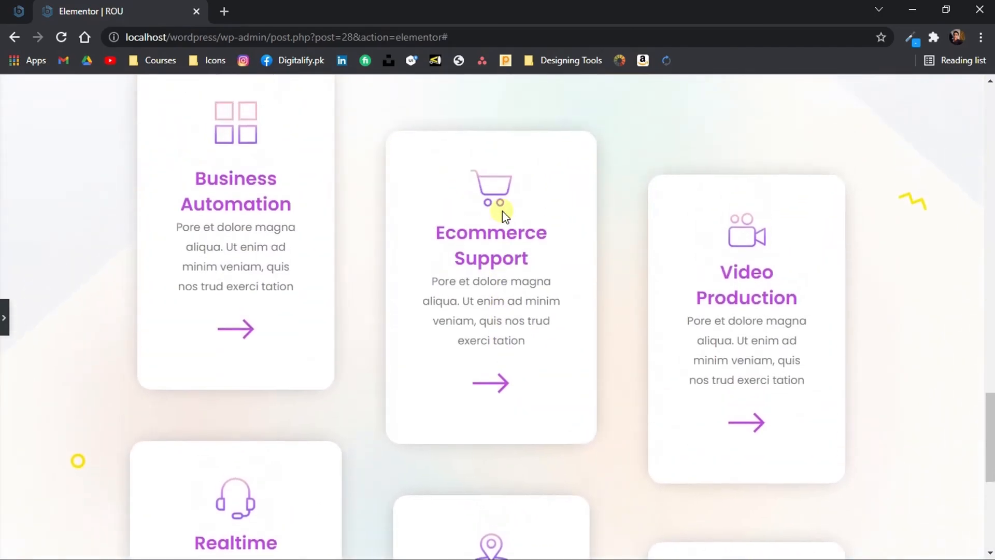
scroll(503, 210, "down", 3)
scroll(503, 210, "down", 7)
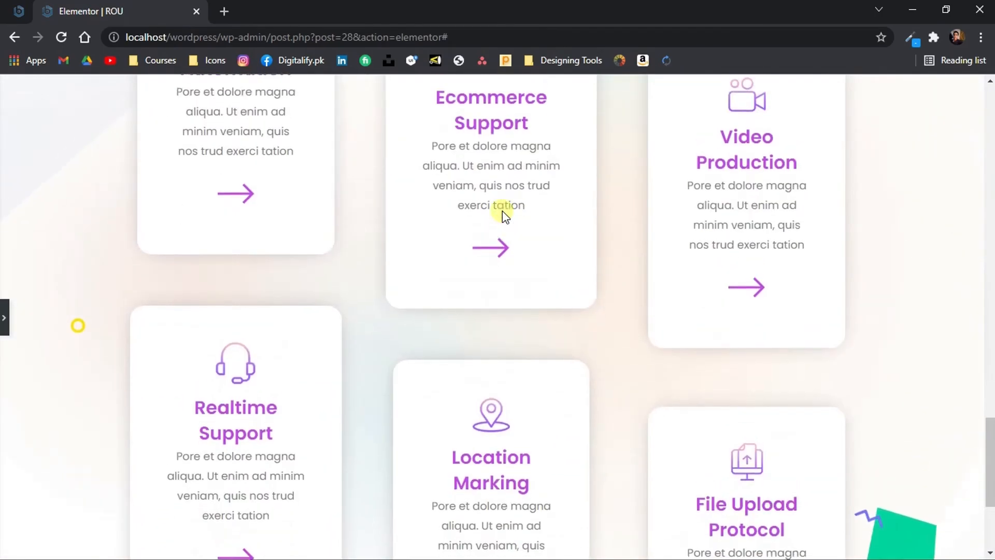
Set the top padding of the inner section holding the first row of service cards to 0 px and check the spacing at full page width
scroll(502, 210, "up", 10)
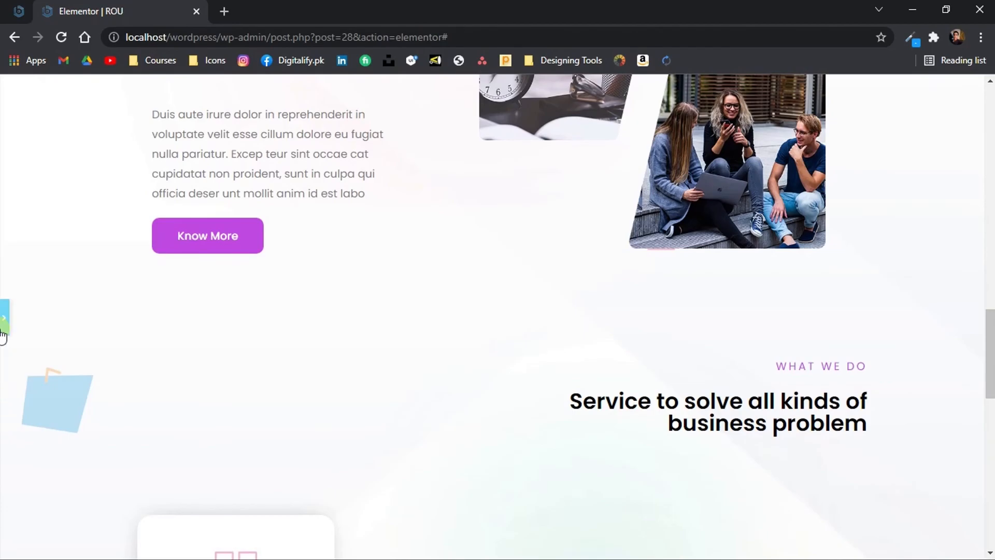
scroll(482, 430, "down", 2)
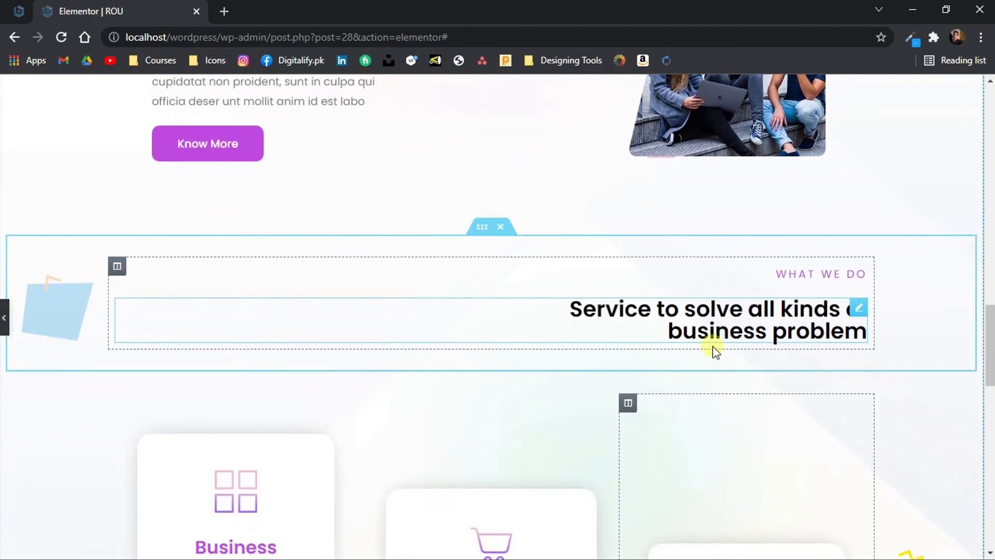
left_click(415, 384)
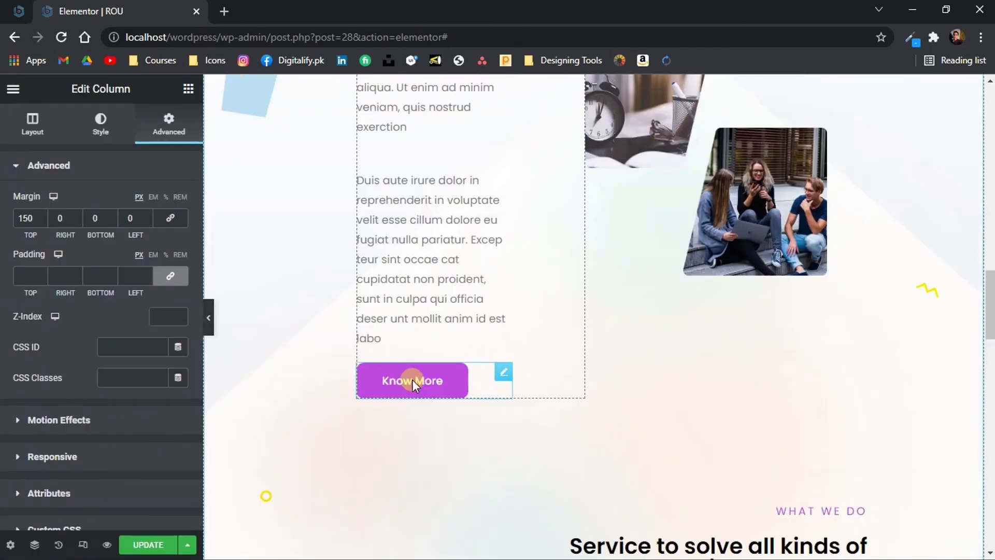
scroll(472, 311, "down", 6)
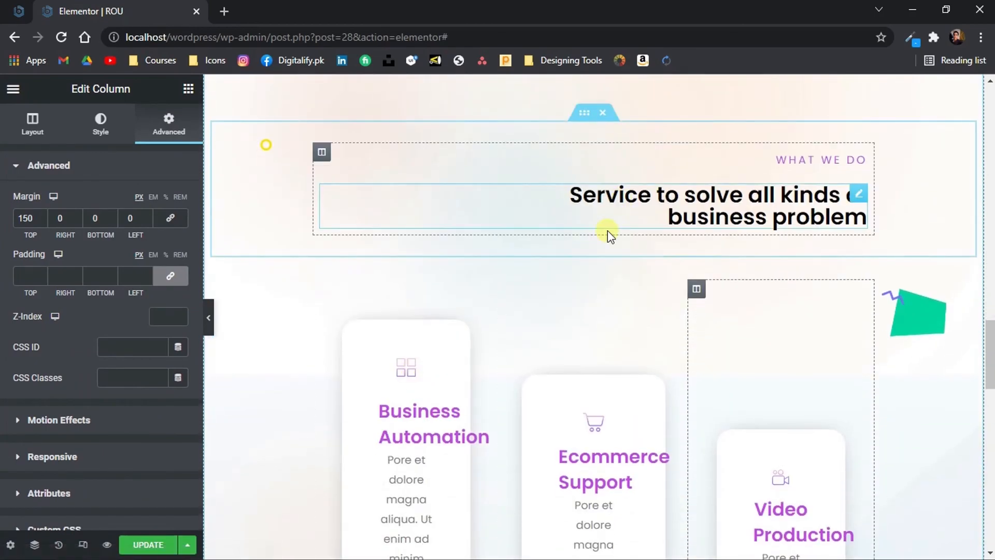
left_click(587, 253)
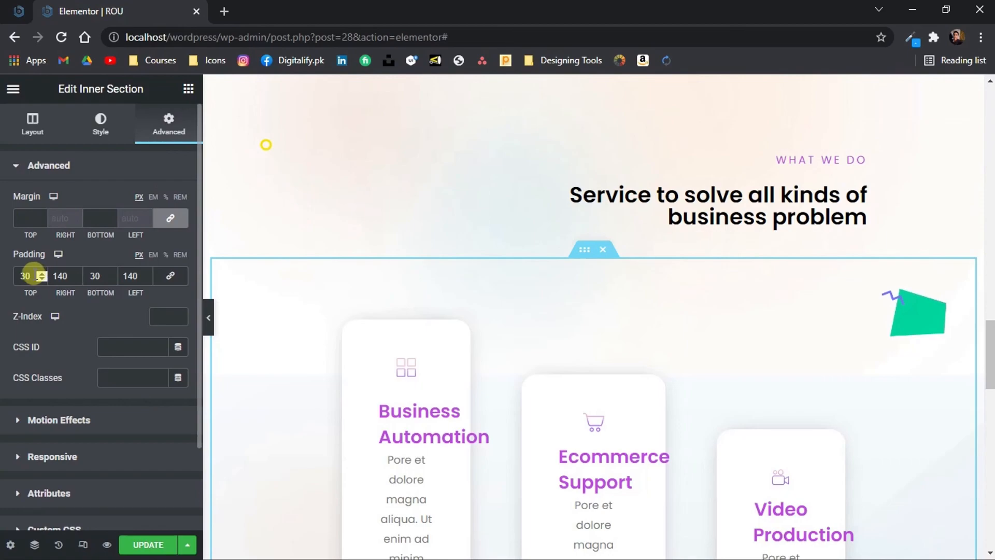
type("0")
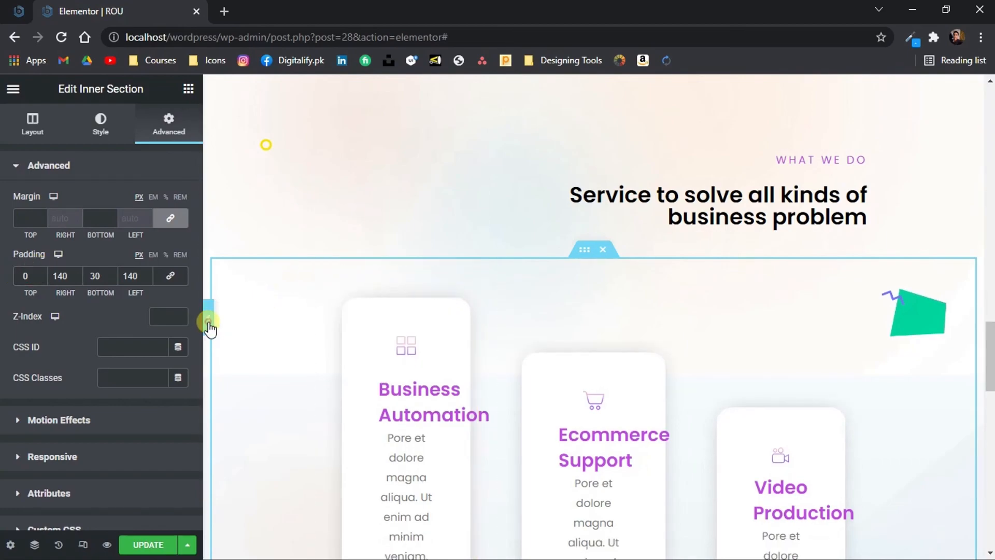
left_click(209, 324)
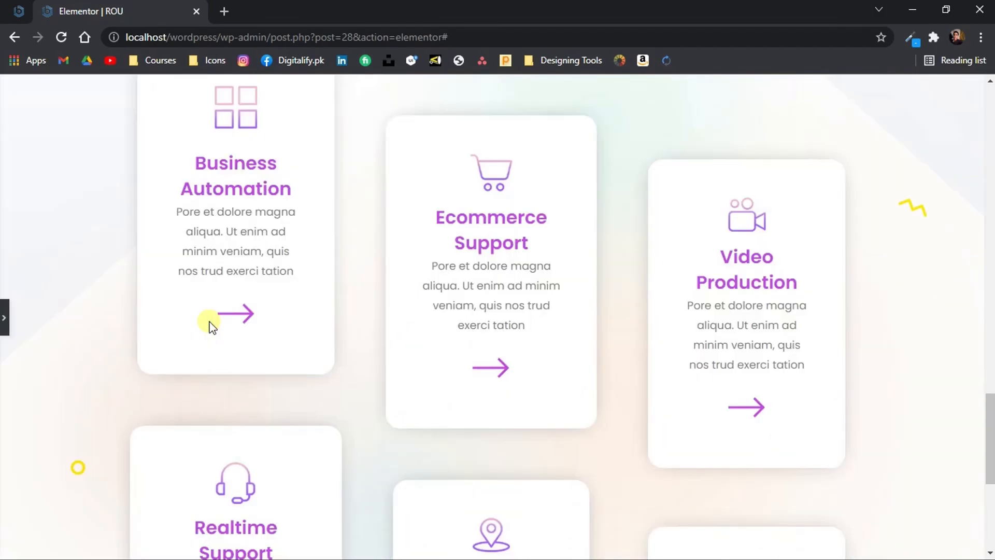
scroll(211, 325, "up", 3)
scroll(211, 324, "down", 8)
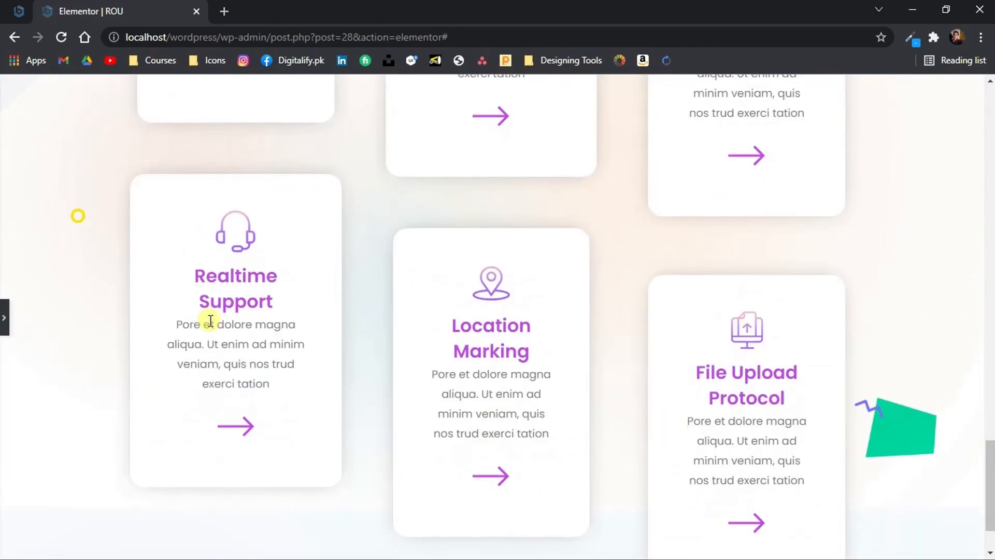
scroll(209, 319, "down", 2)
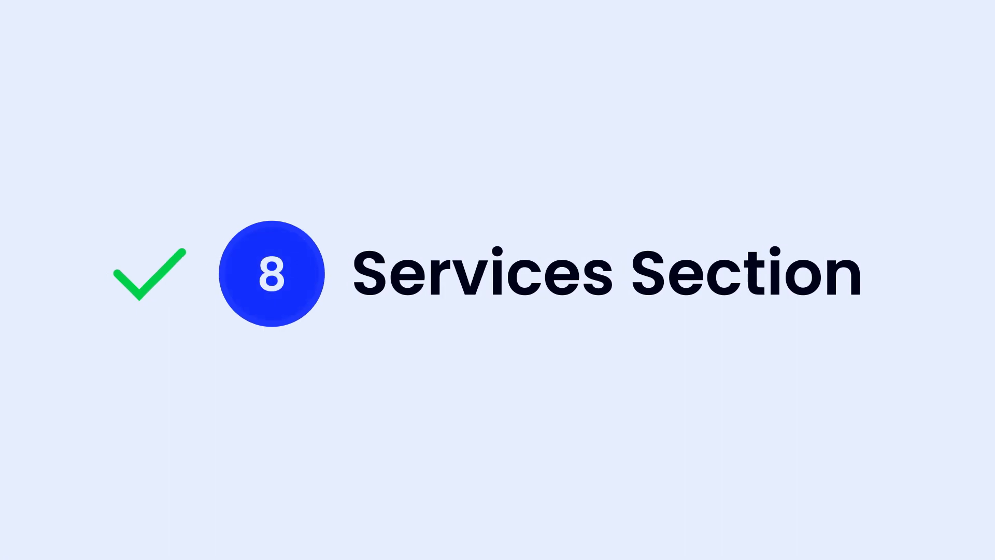